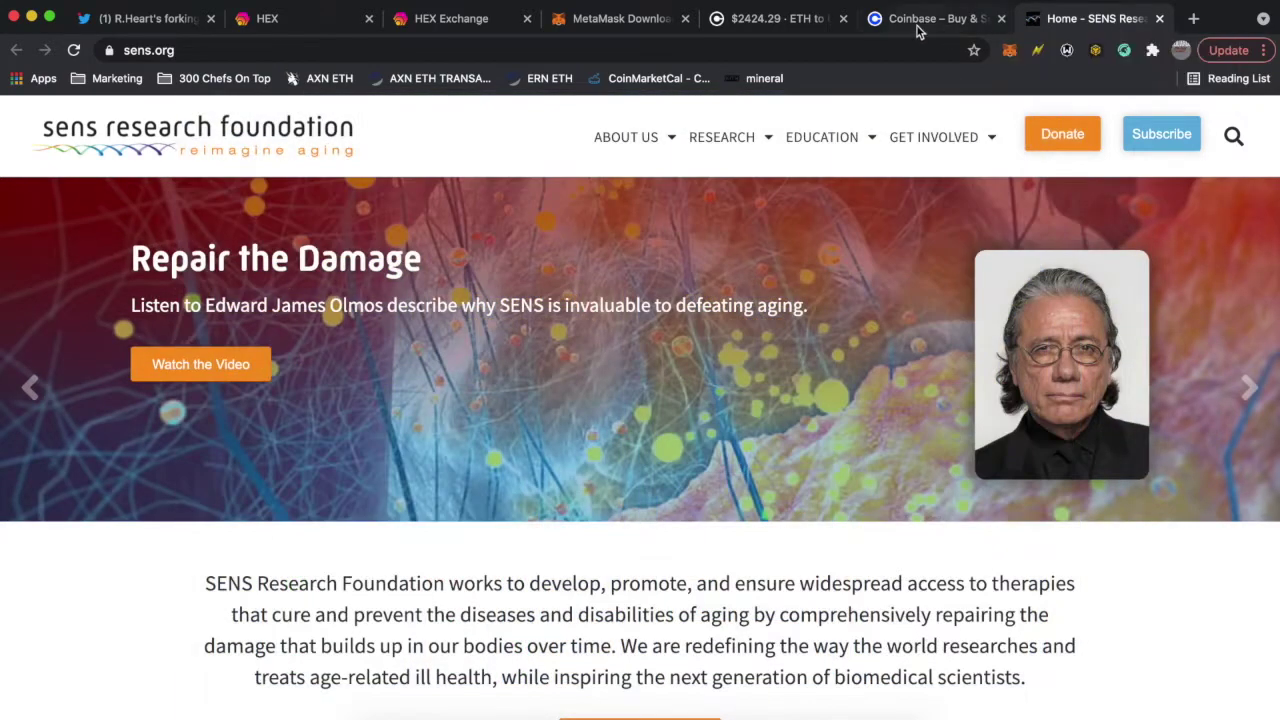
- Switch Chrome to the Coinbase home page tab with the free Bitcoin sign-up offer
left_click(918, 30)
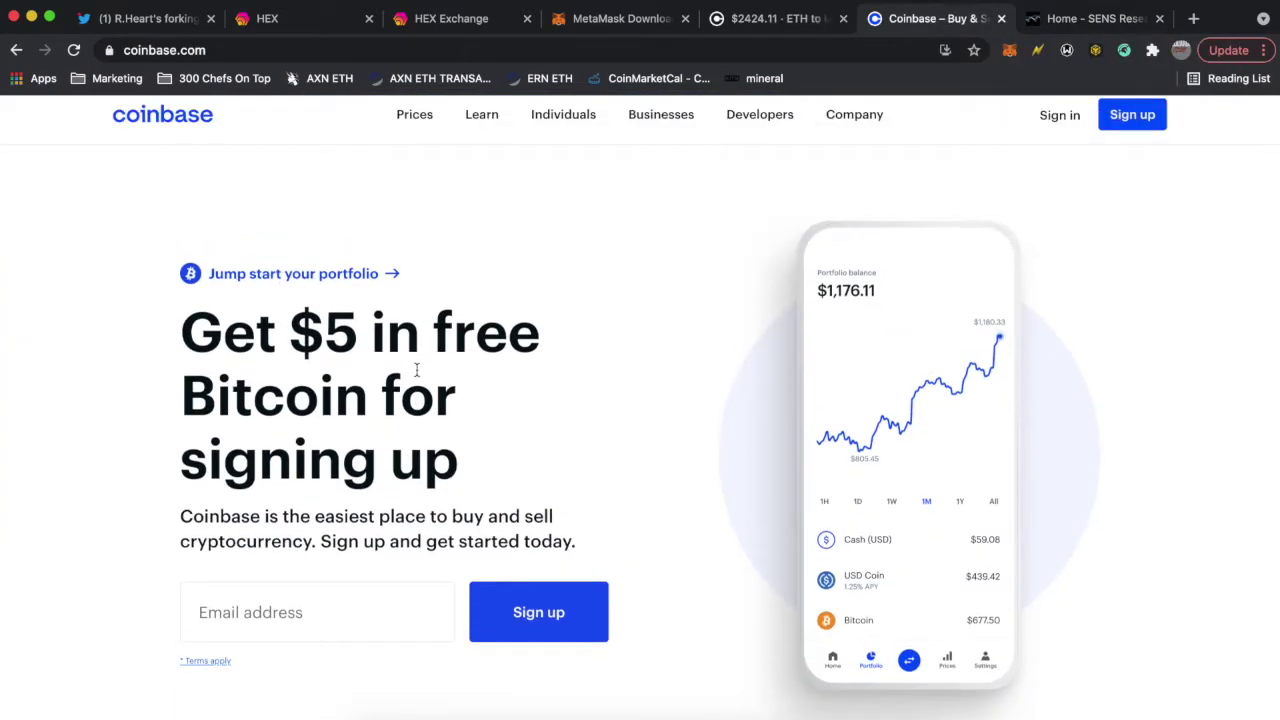
- Highlight the free Bitcoin sign-up headline, then switch to the Coinbase Pro ETH-USD Withdraw page
left_click_drag(376, 378, 292, 332)
left_click_drag(450, 470, 338, 344)
left_click(302, 326)
left_click(787, 22)
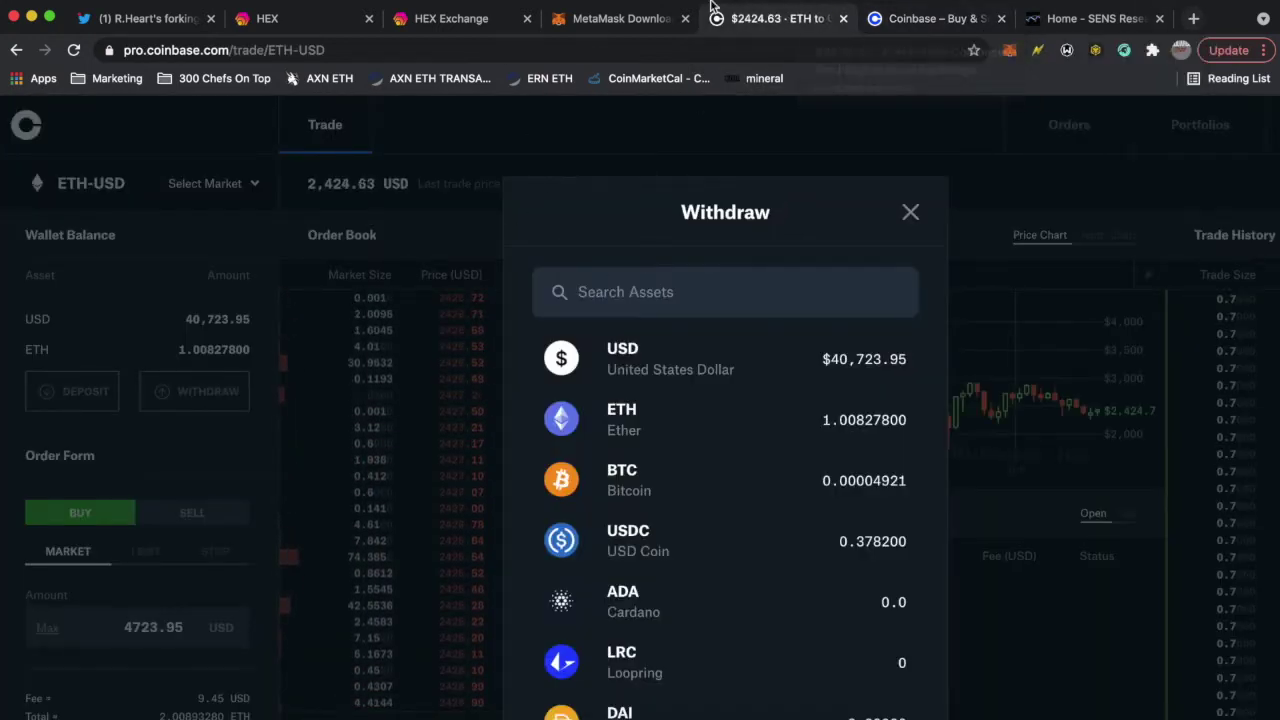
left_click(620, 22)
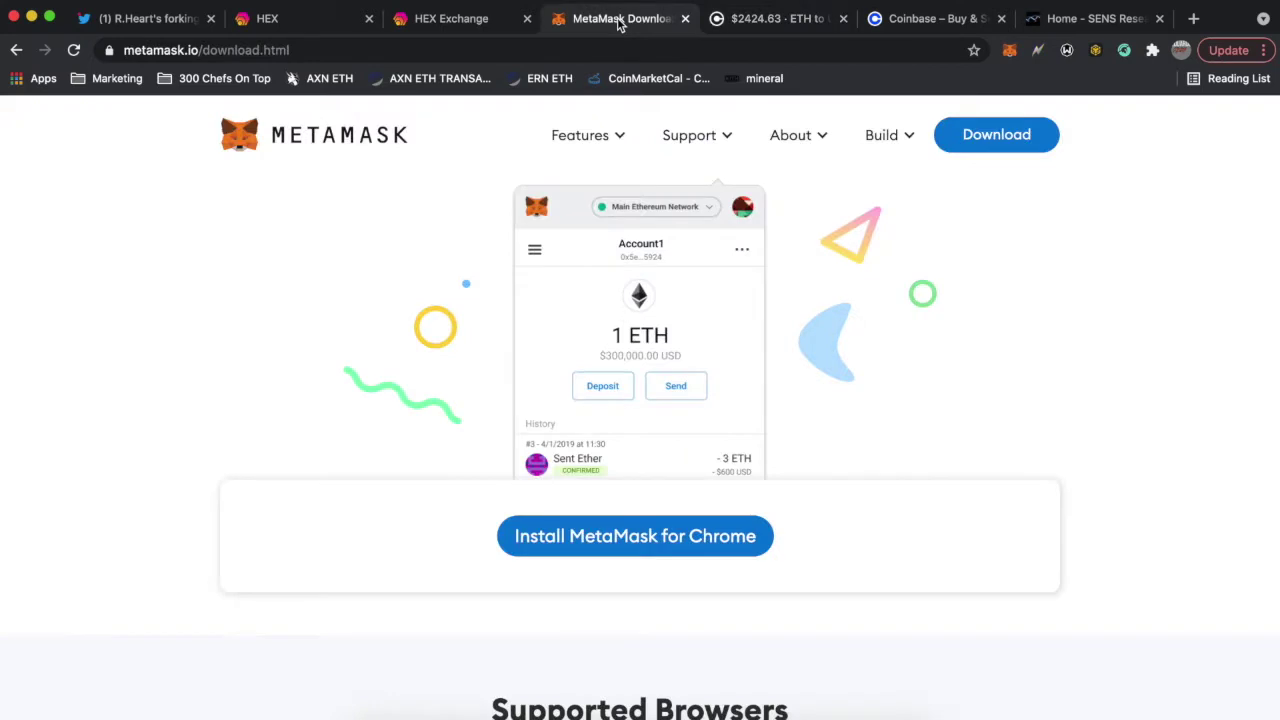
scroll(679, 352, "down", 1)
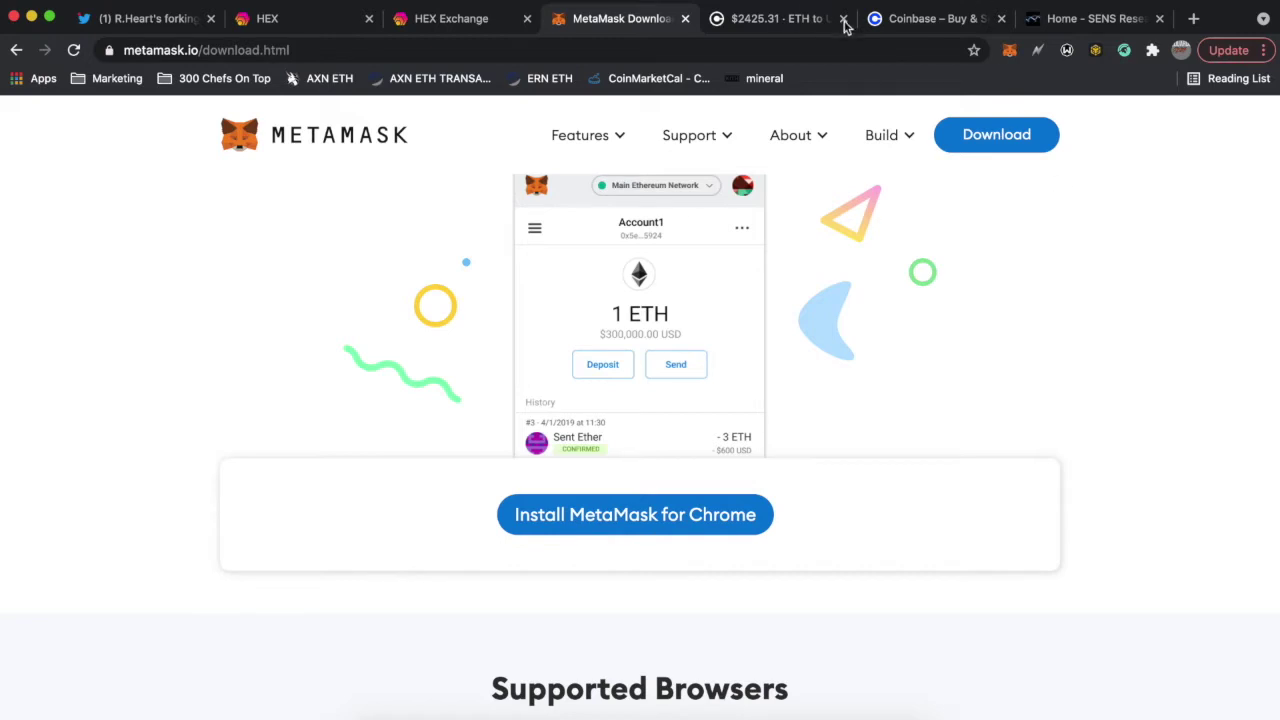
left_click(805, 25)
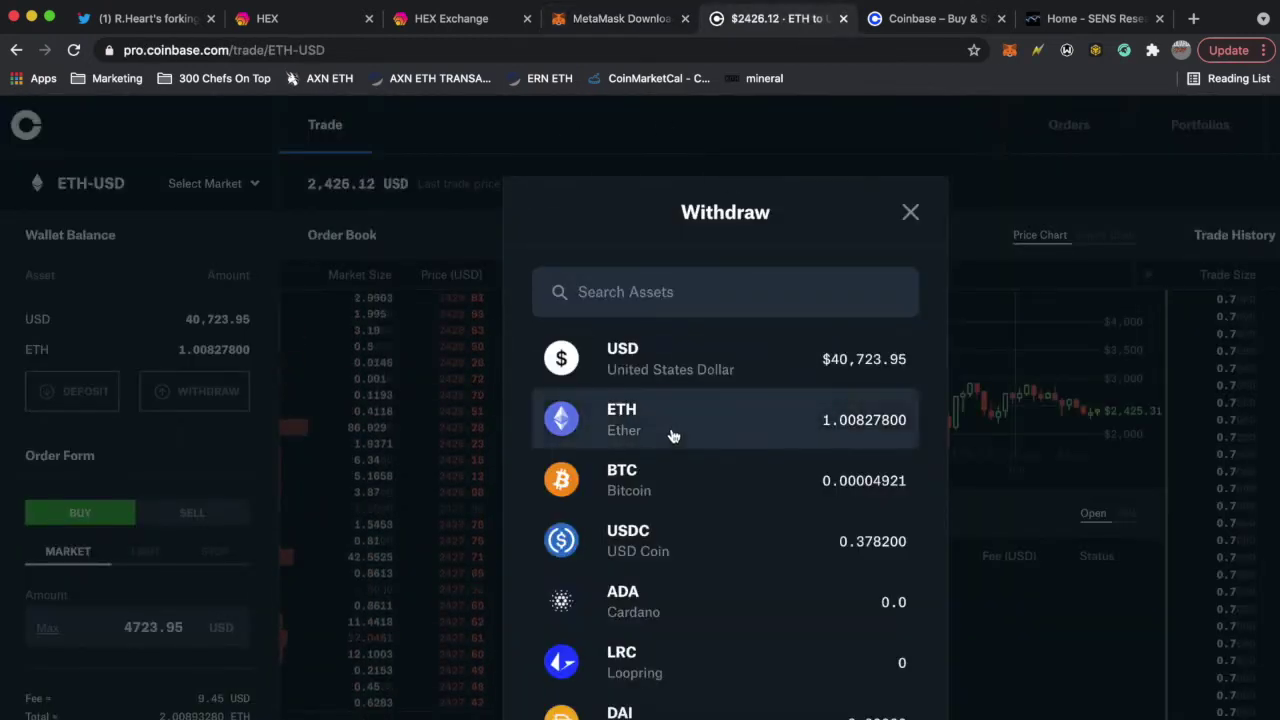
scroll(673, 436, "down", 1)
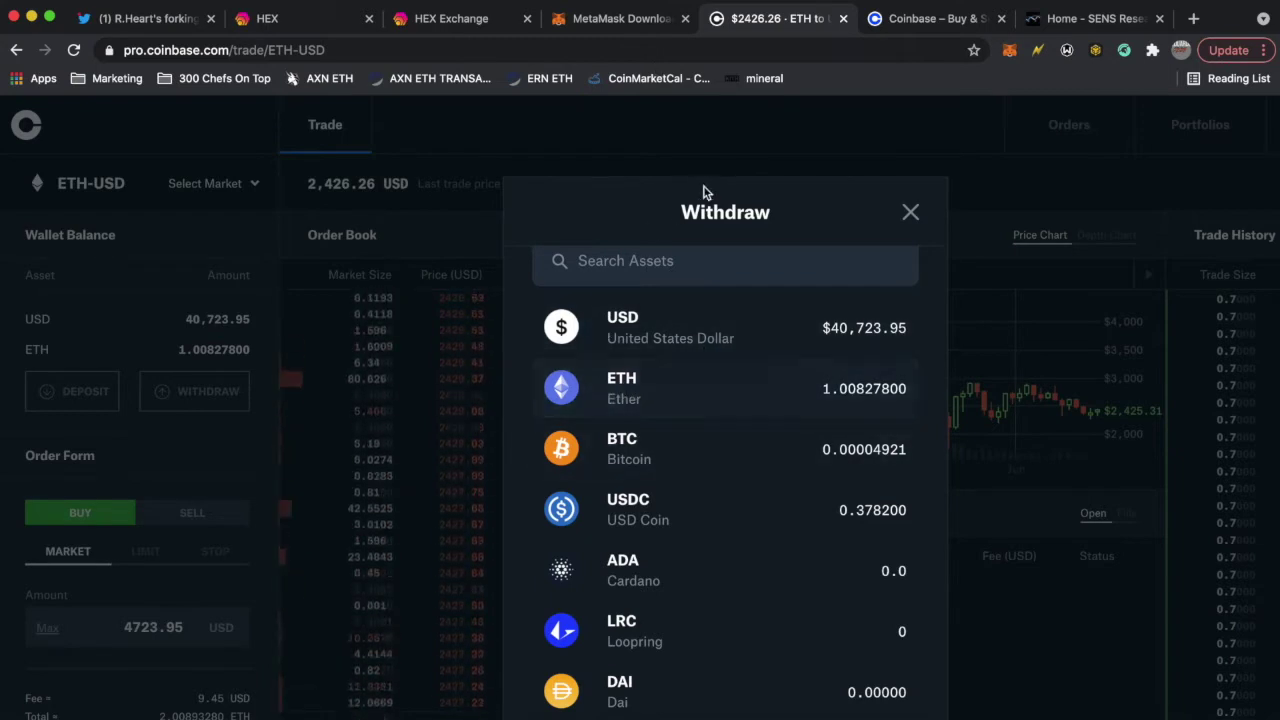
left_click(646, 22)
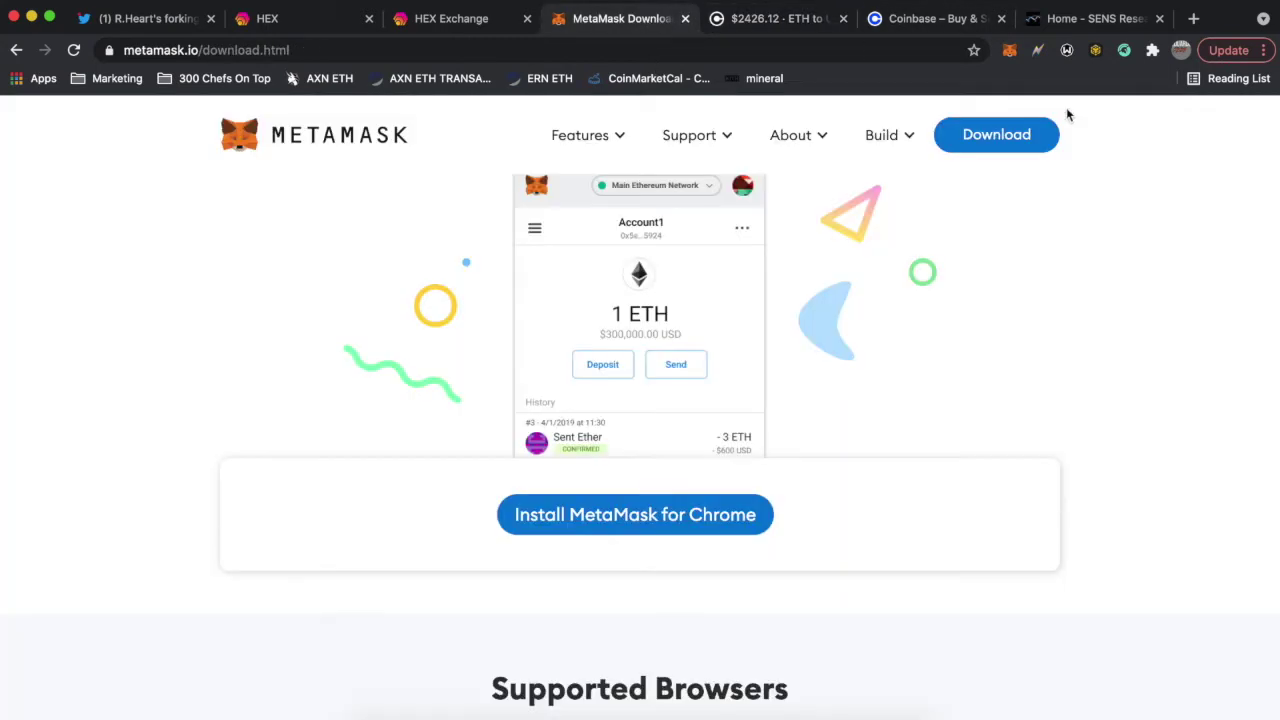
scroll(883, 307, "down", 2)
scroll(880, 308, "up", 2)
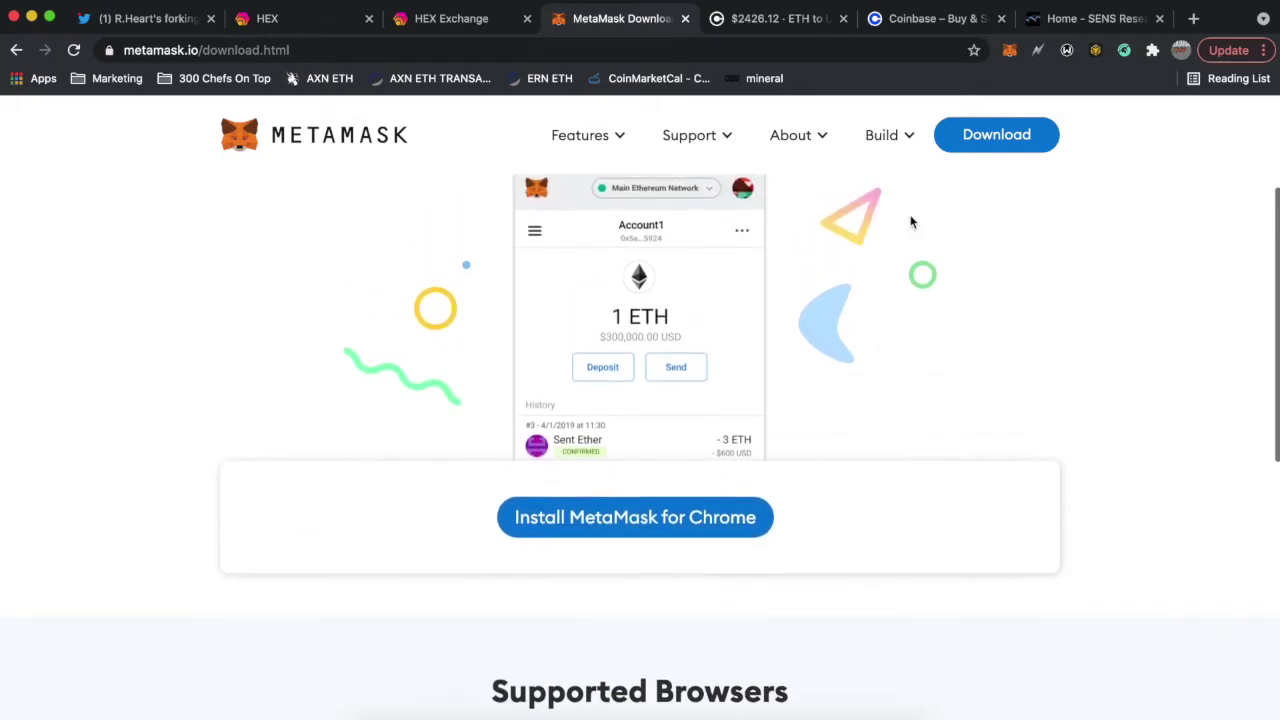
left_click(1010, 51)
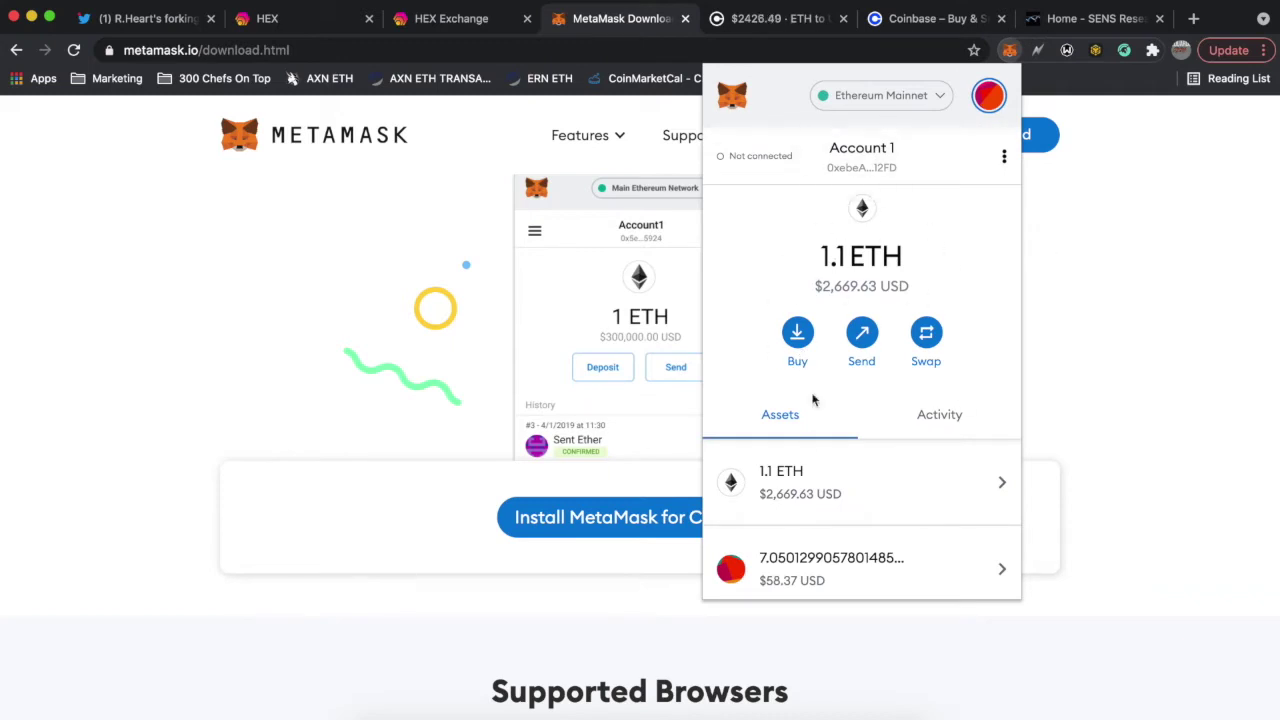
left_click(1176, 457)
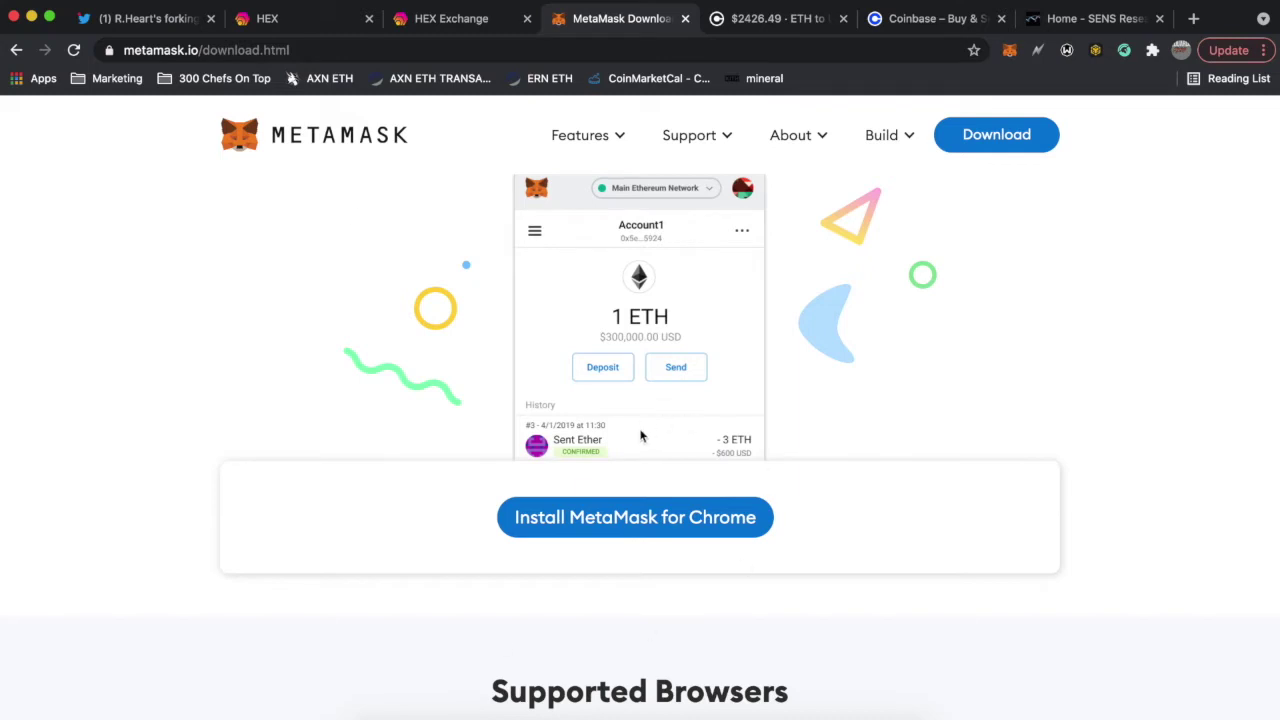
left_click(775, 18)
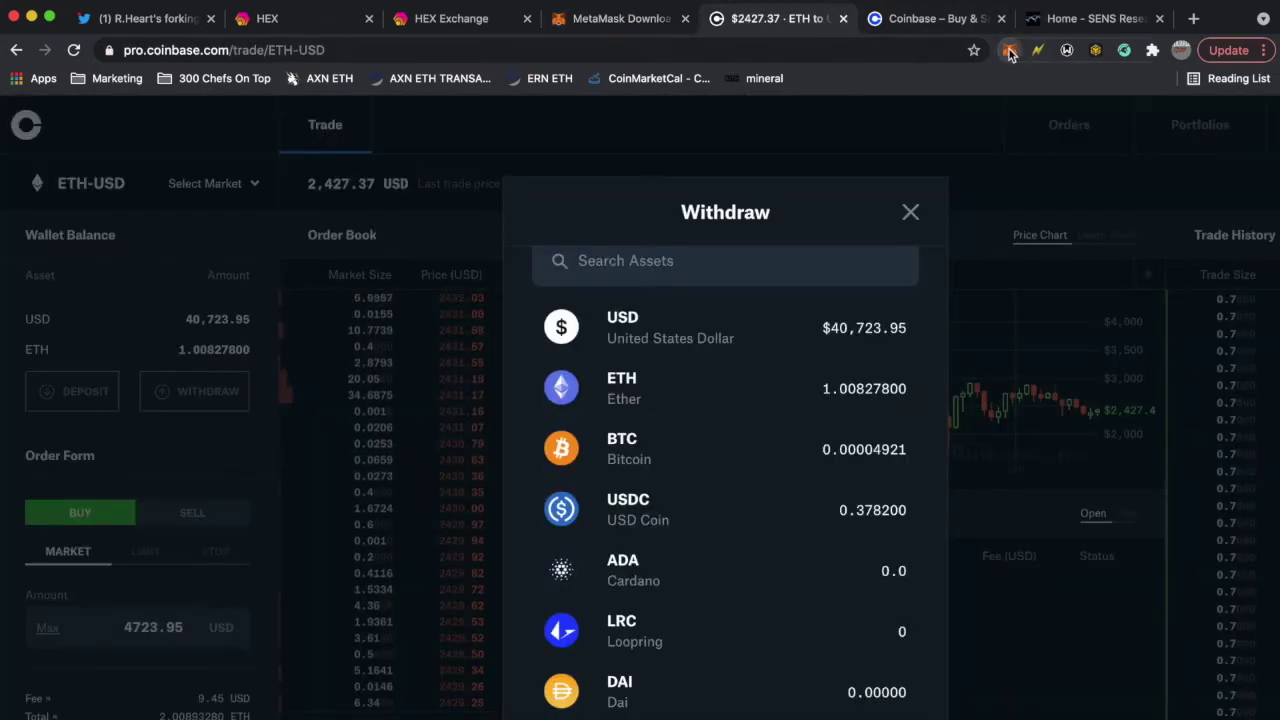
- Copy the MetaMask Account 1 address, close the popup, and choose Ether to withdraw
left_click(1010, 51)
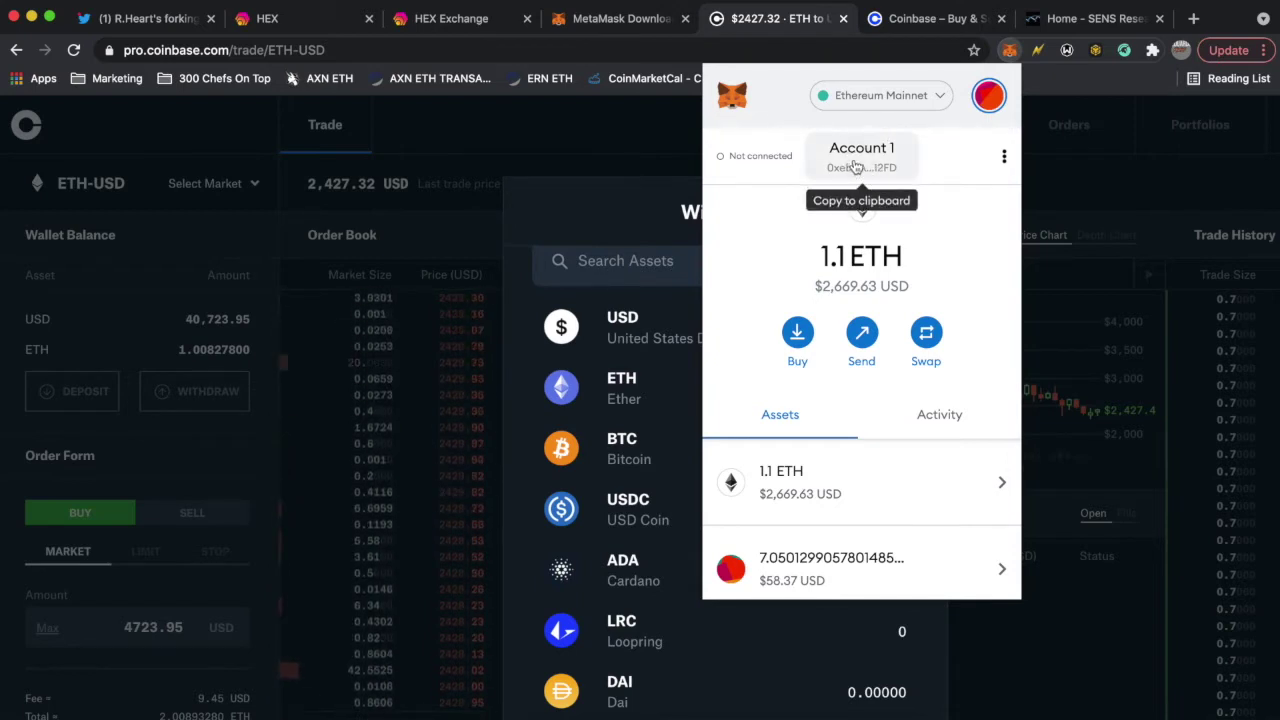
scroll(880, 450, "down", 3)
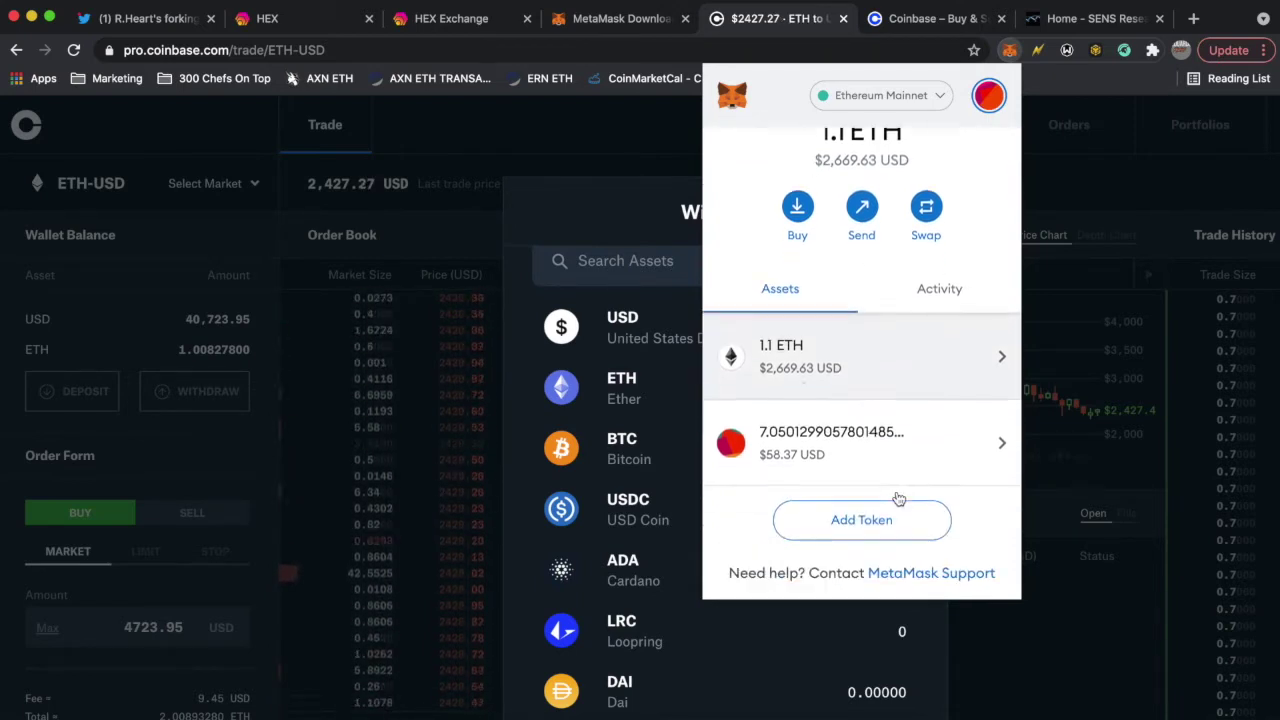
scroll(776, 246, "up", 3)
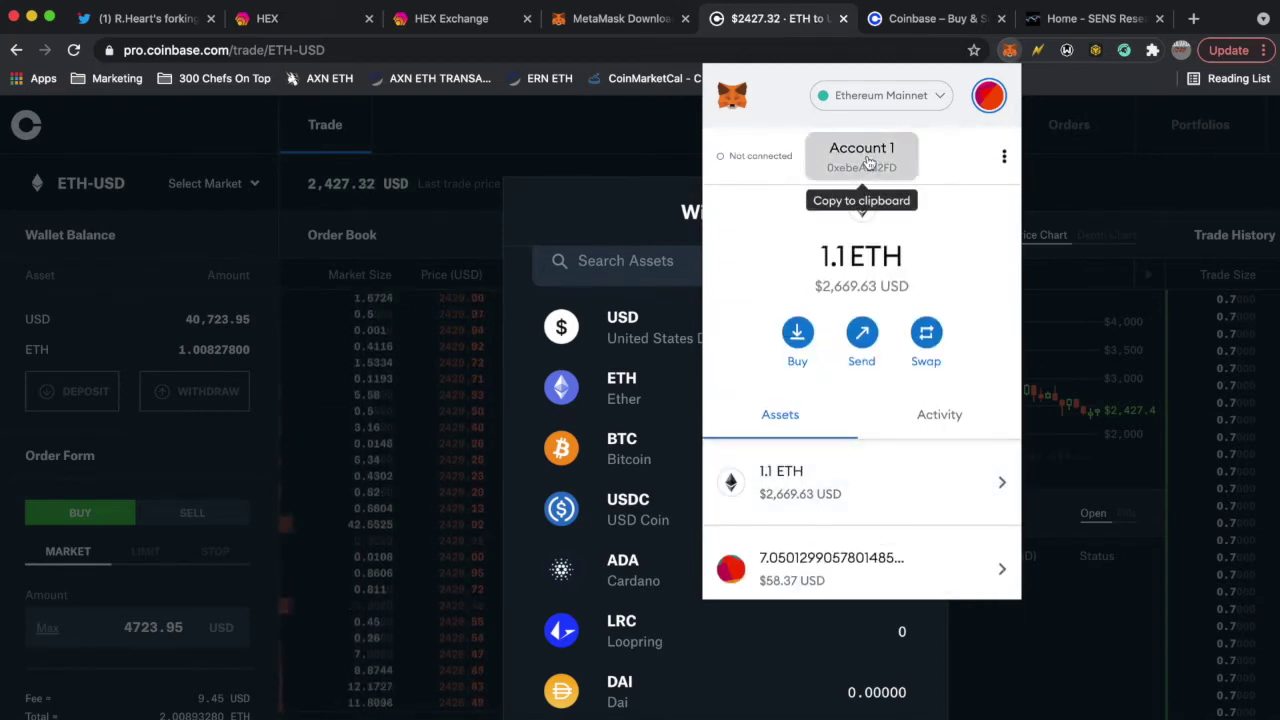
left_click(868, 163)
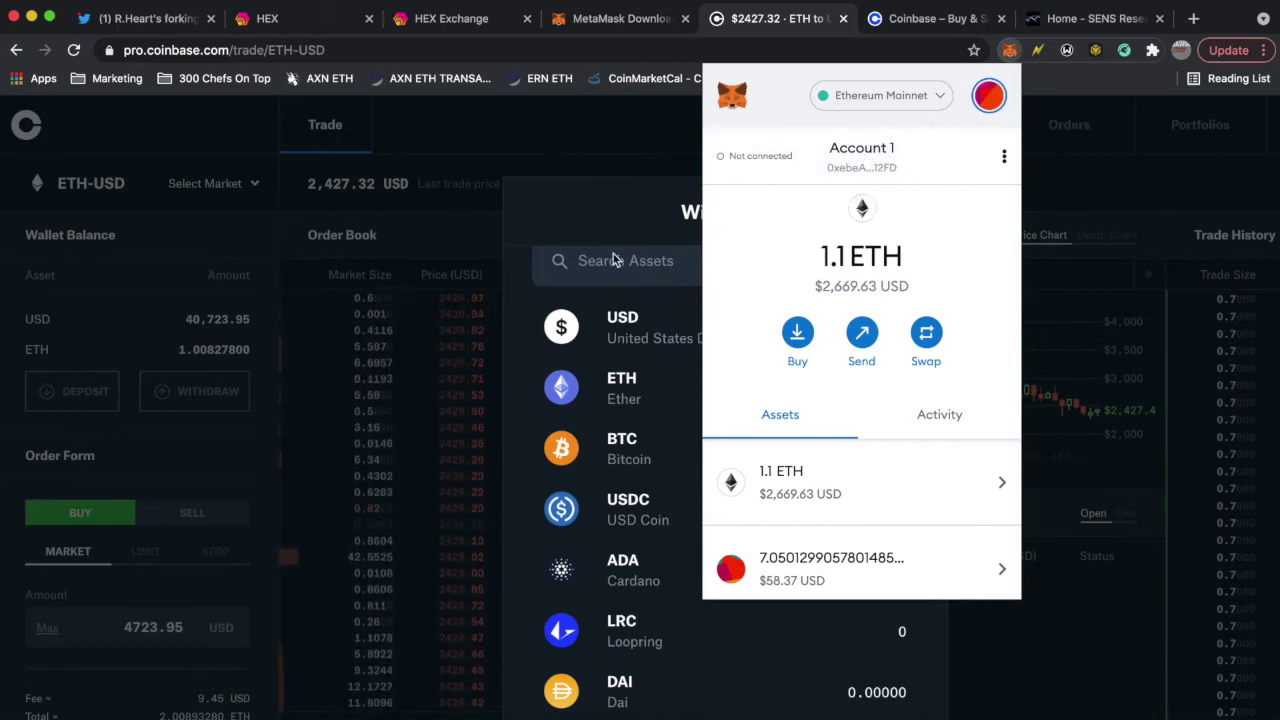
left_click(607, 288)
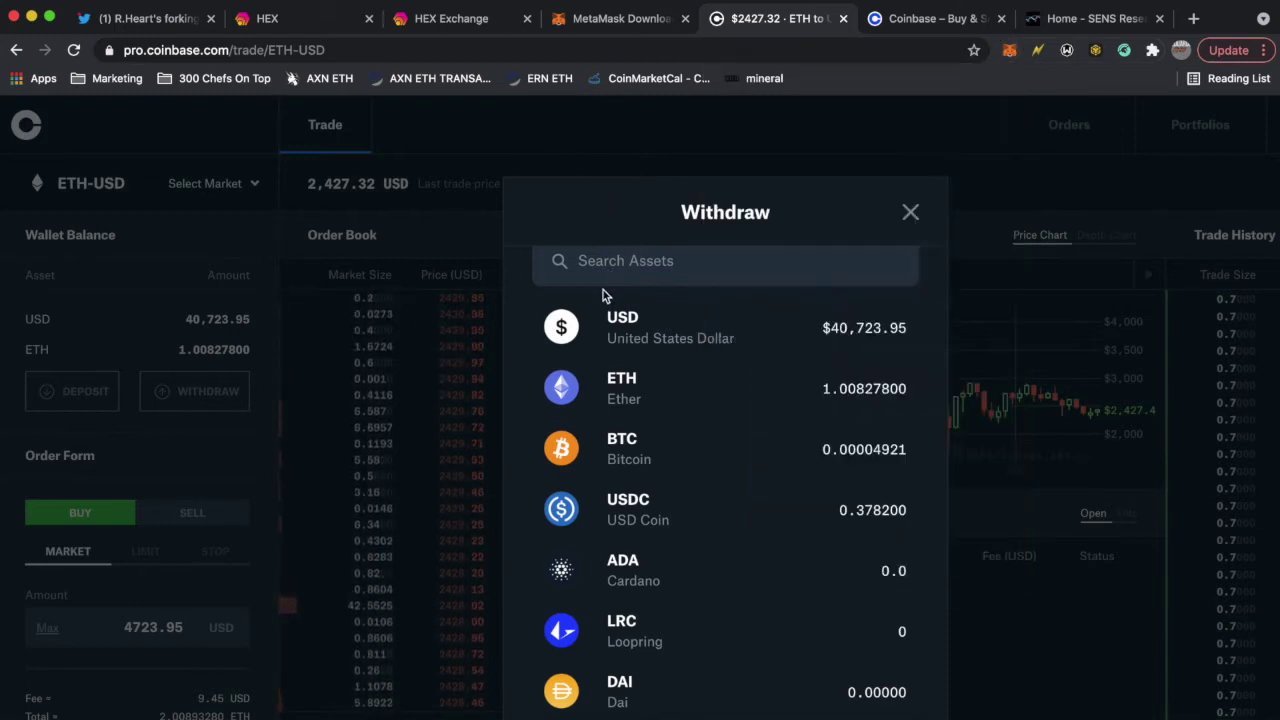
left_click(645, 400)
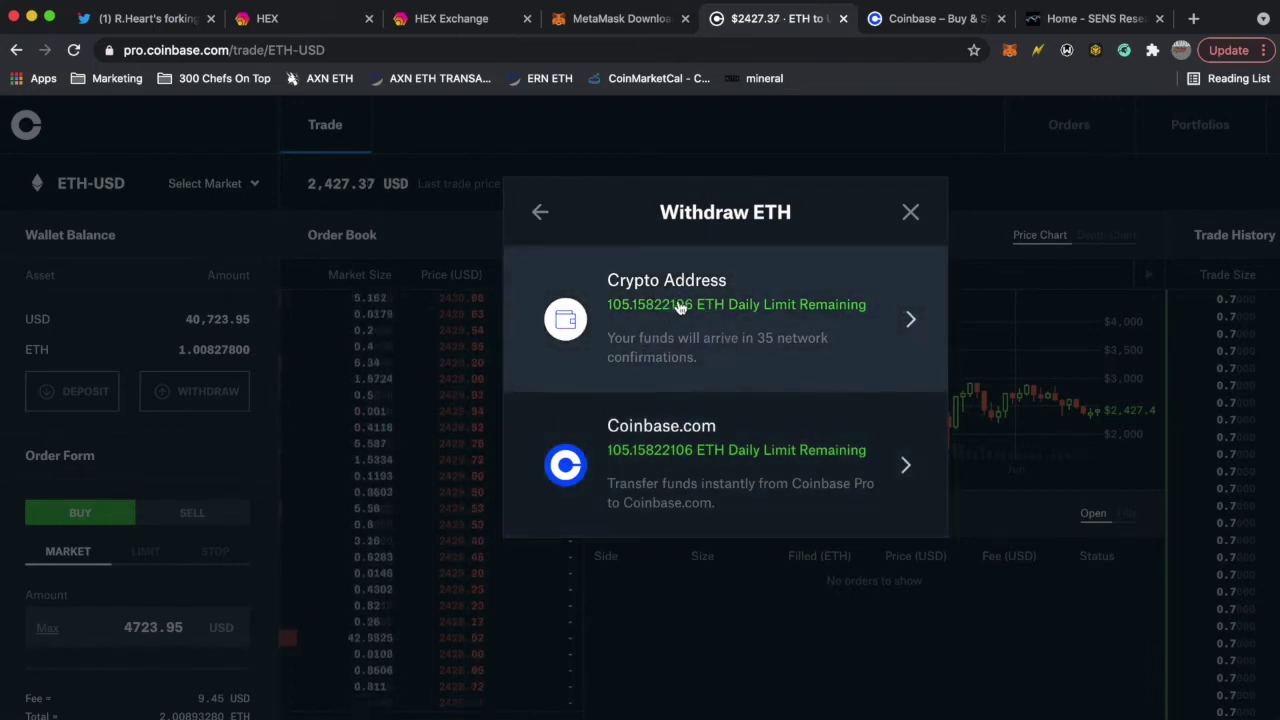
- Withdraw ETH to a crypto address, using the pasted MetaMask address as destination
left_click(690, 312)
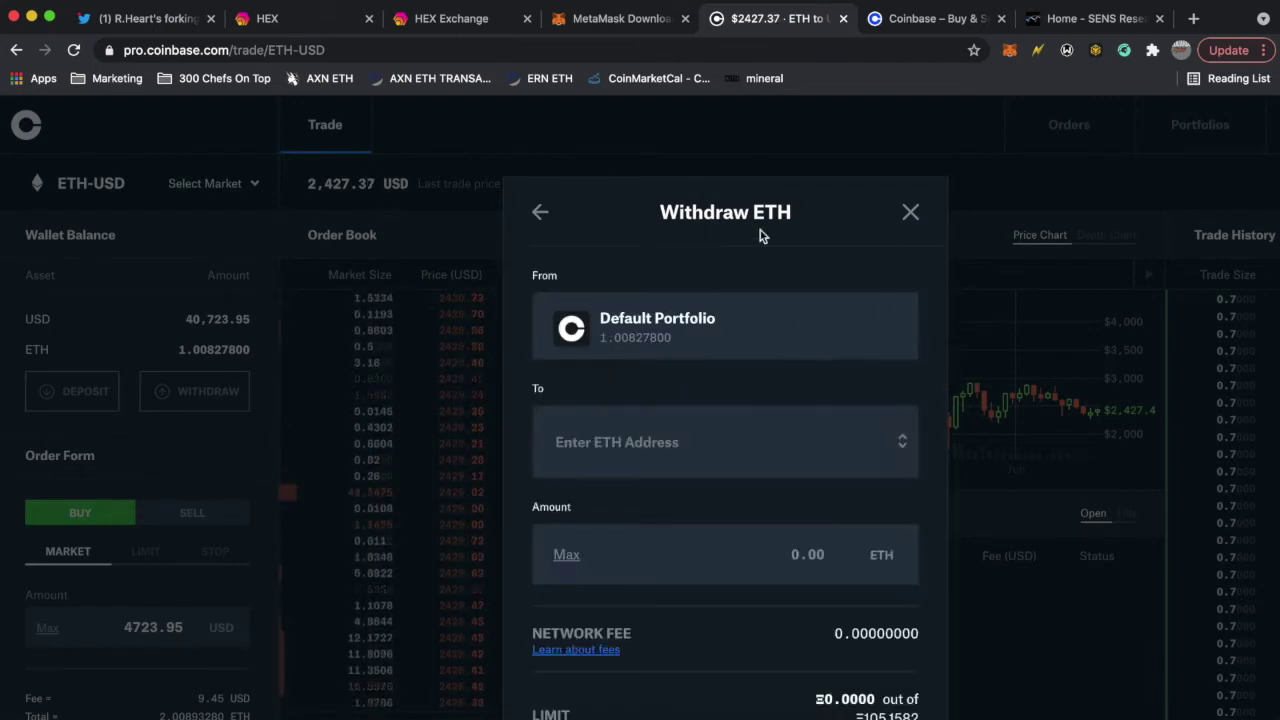
left_click(637, 442)
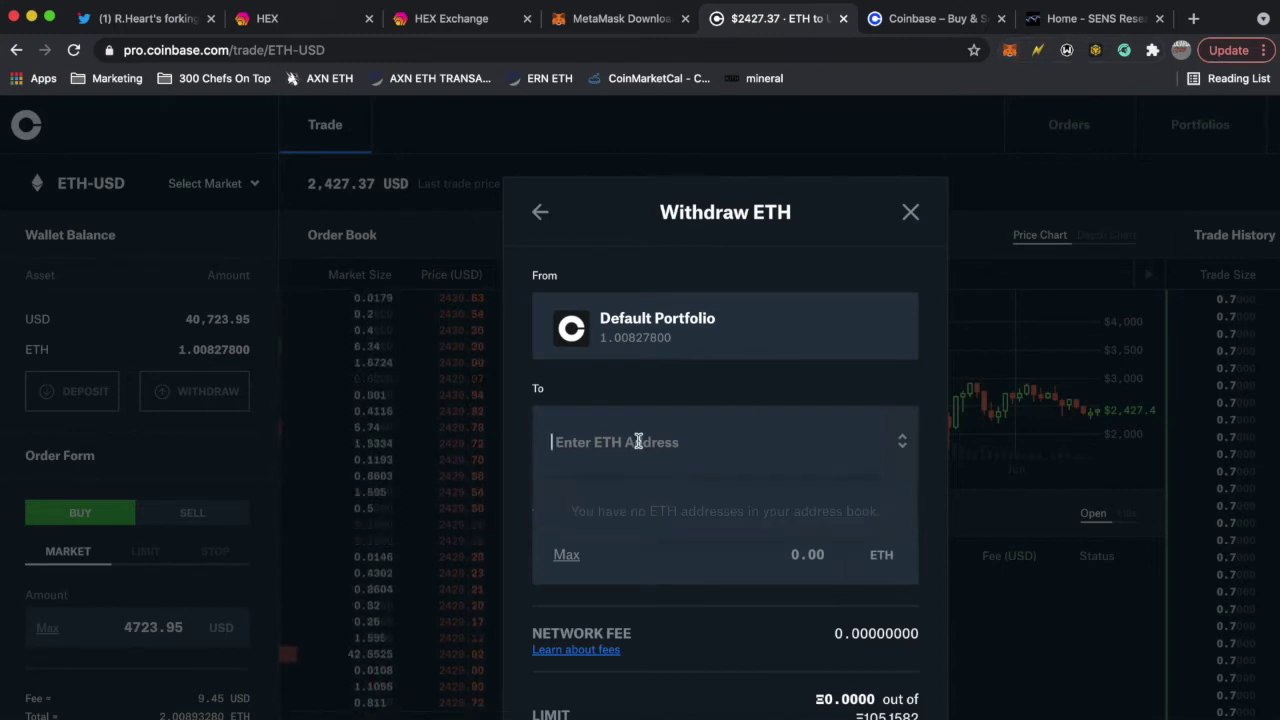
type("0xebeAd71b0d8B92d202e736297191BBcABb0512FD")
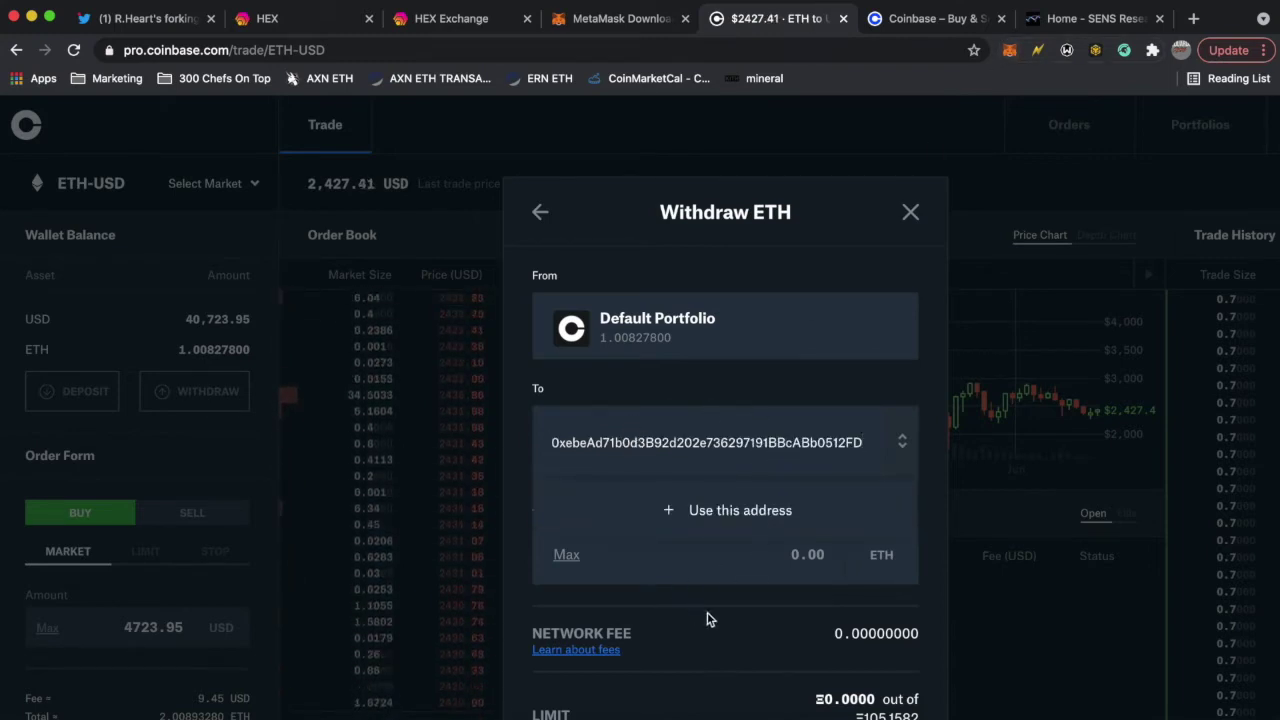
left_click(717, 621)
left_click(634, 458)
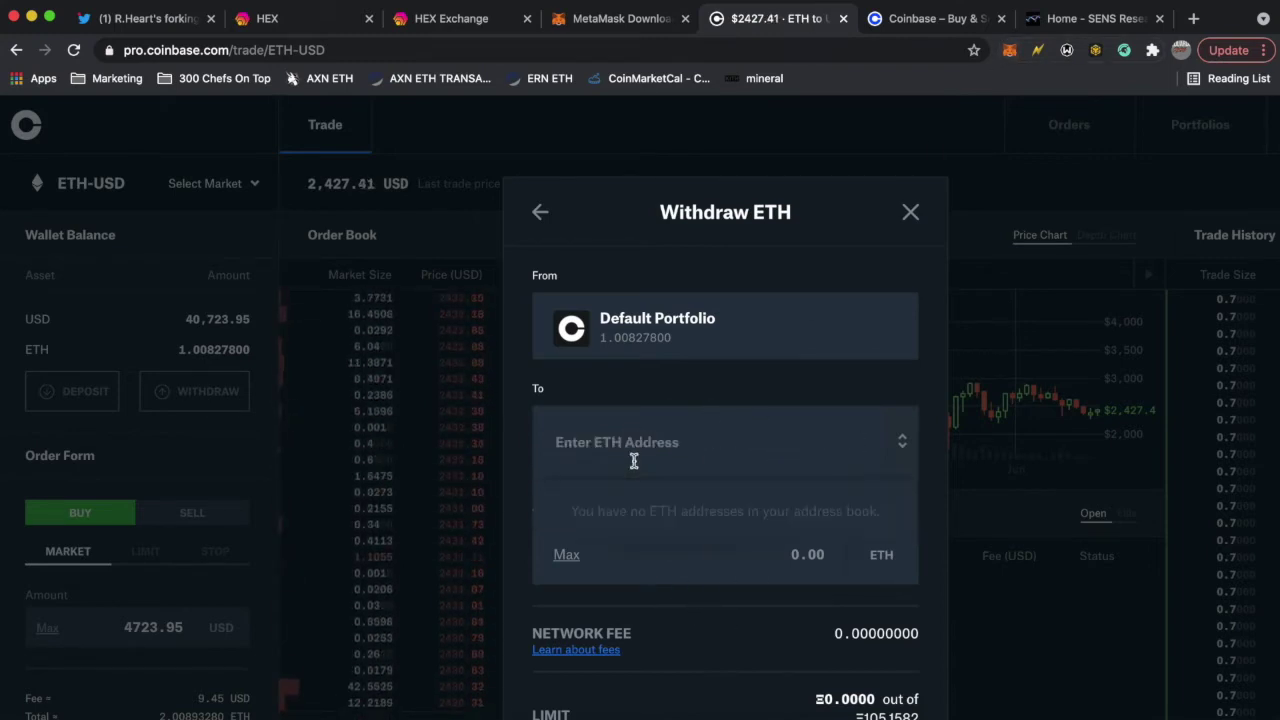
type("0xebeAd71b0d3B92d202e736297191BBcABb0512FD")
left_click(752, 512)
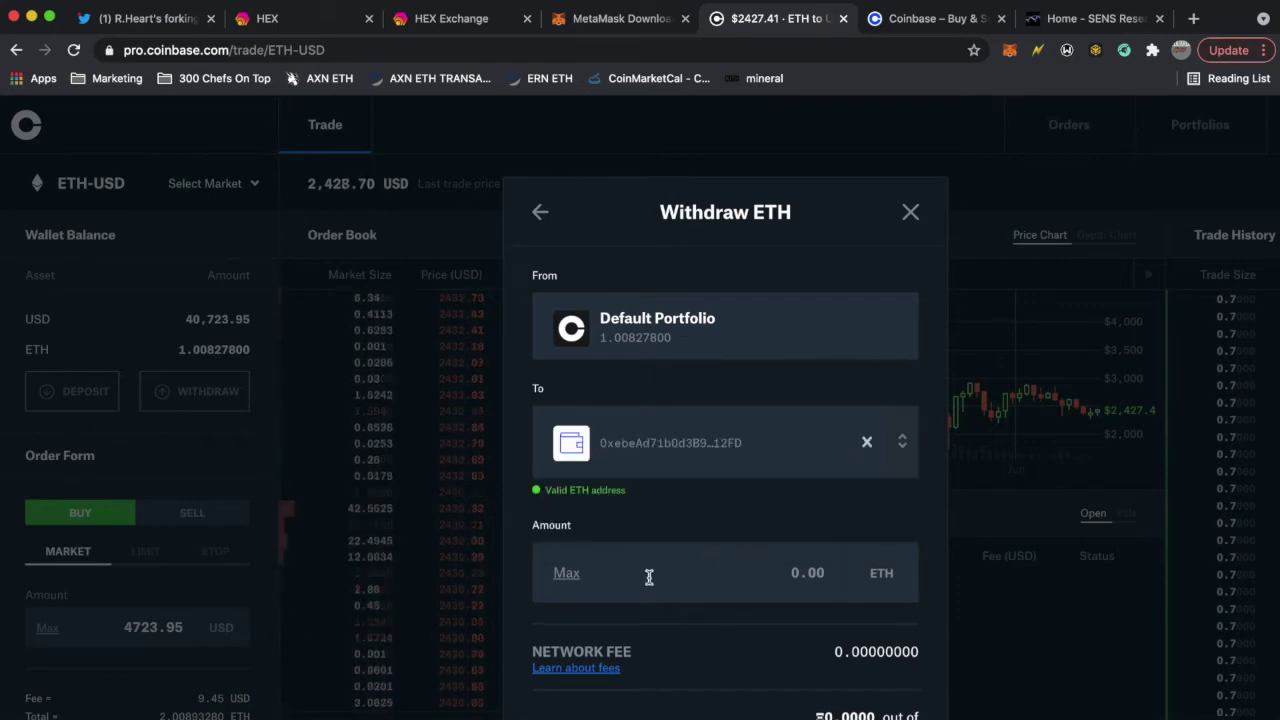
- Withdraw the maximum 1.007879 ETH for verification, then open MetaMask on the download page
scroll(660, 520, "down", 2)
left_click(565, 442)
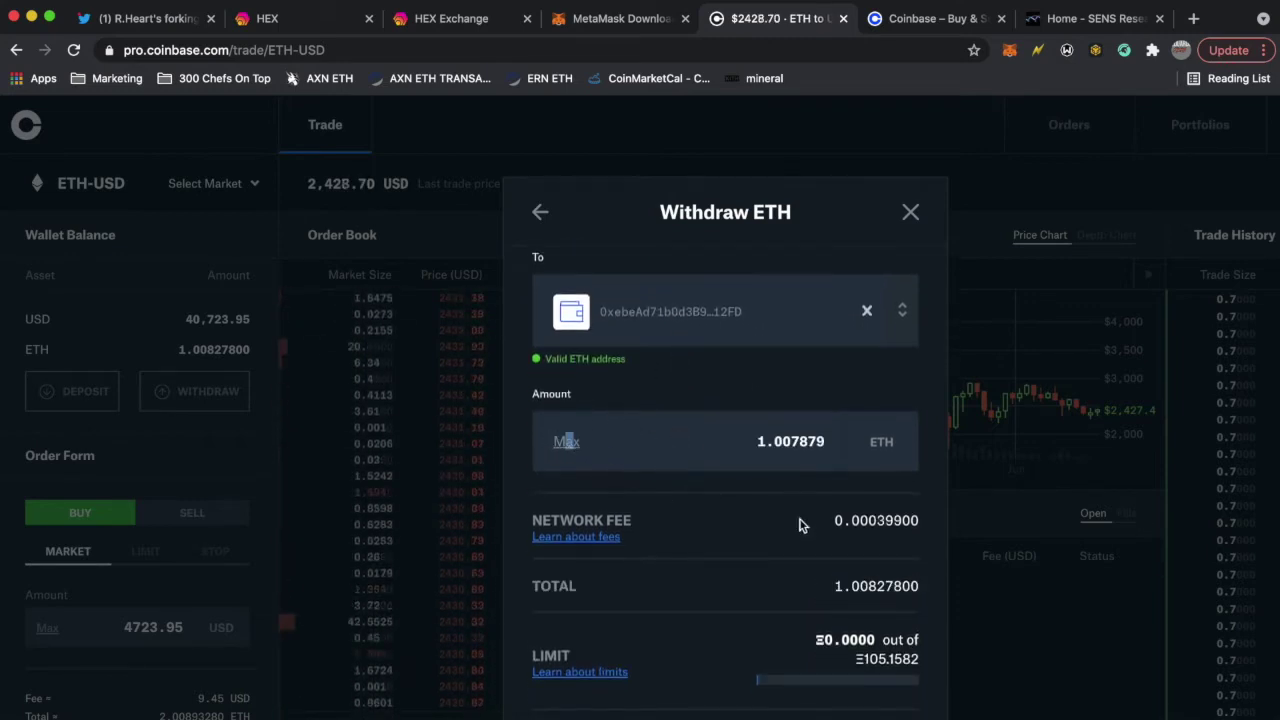
scroll(766, 517, "down", 2)
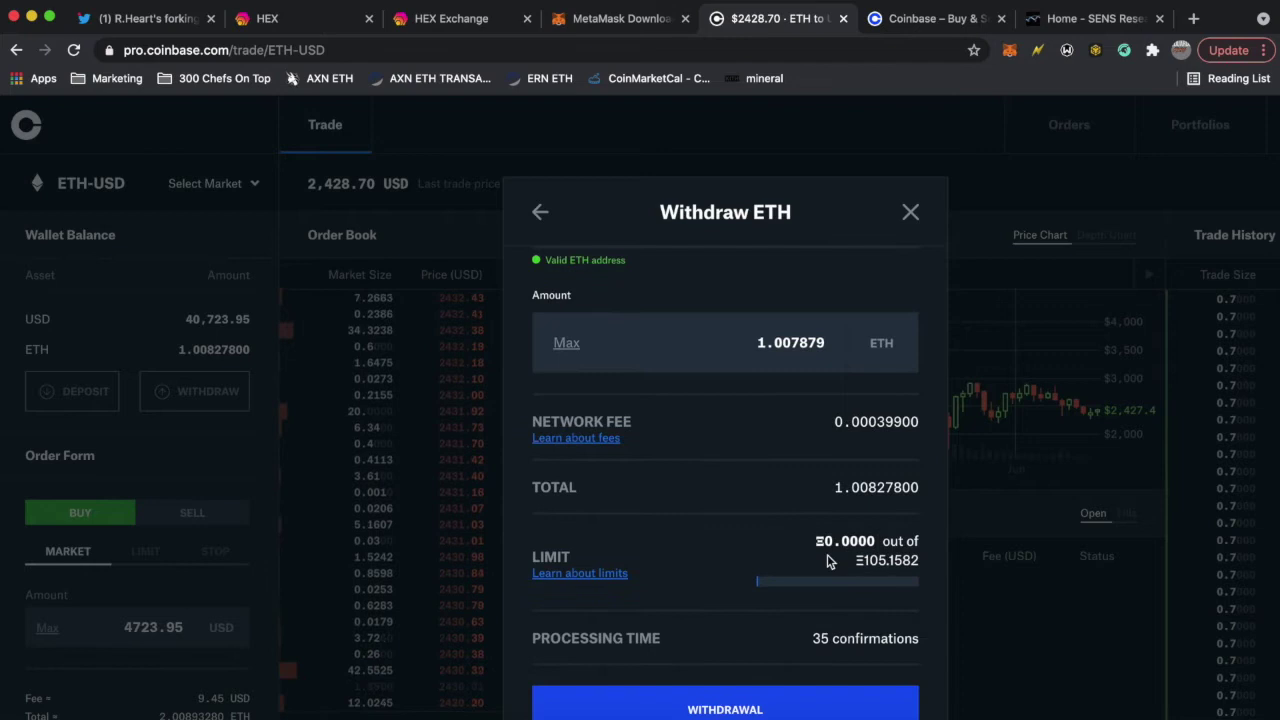
left_click(725, 708)
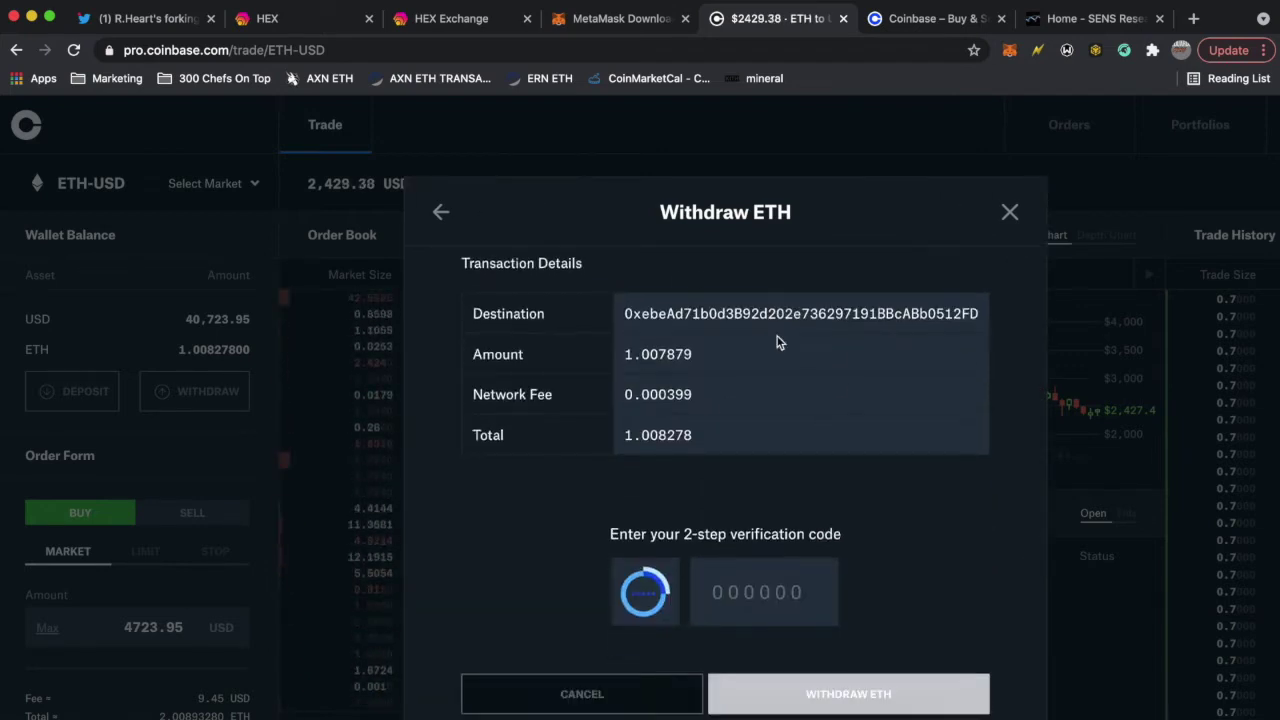
key("ctrl+shift+Tab")
left_click(1010, 52)
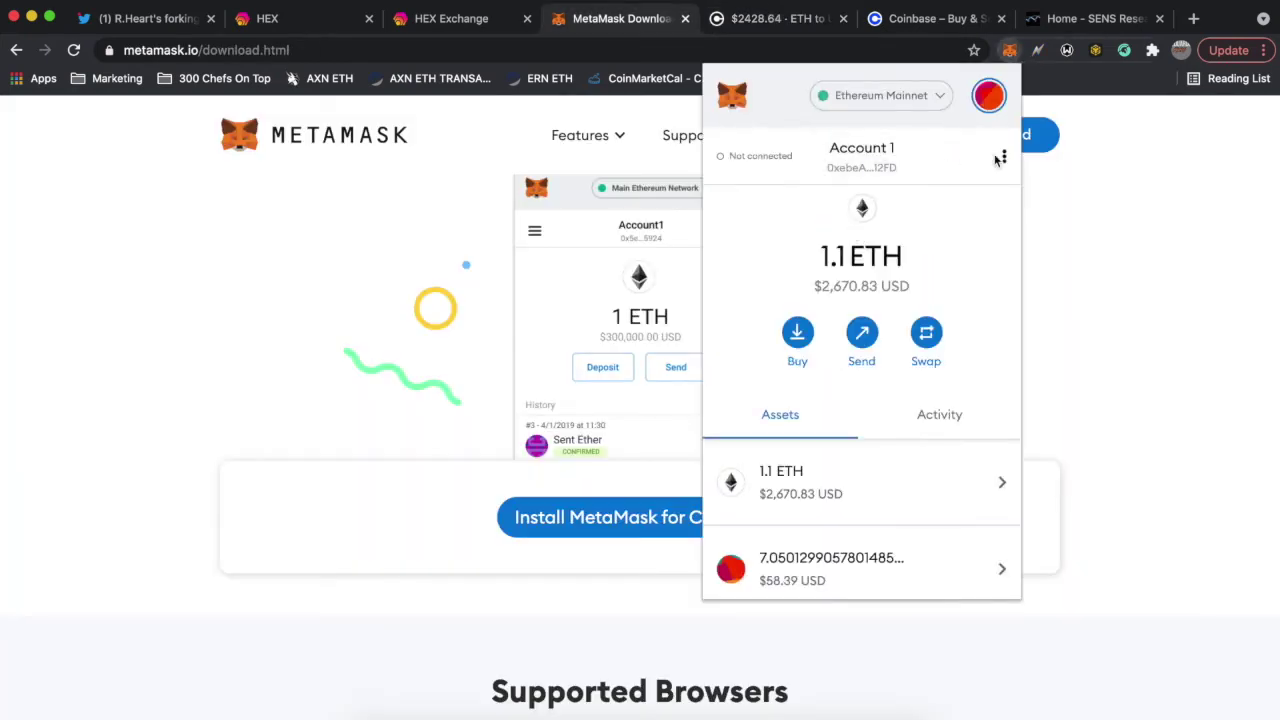
- Connect MetaMask Account 1 to the ethhex.com swap page, showing a 1.1 ETH balance
left_click(454, 24)
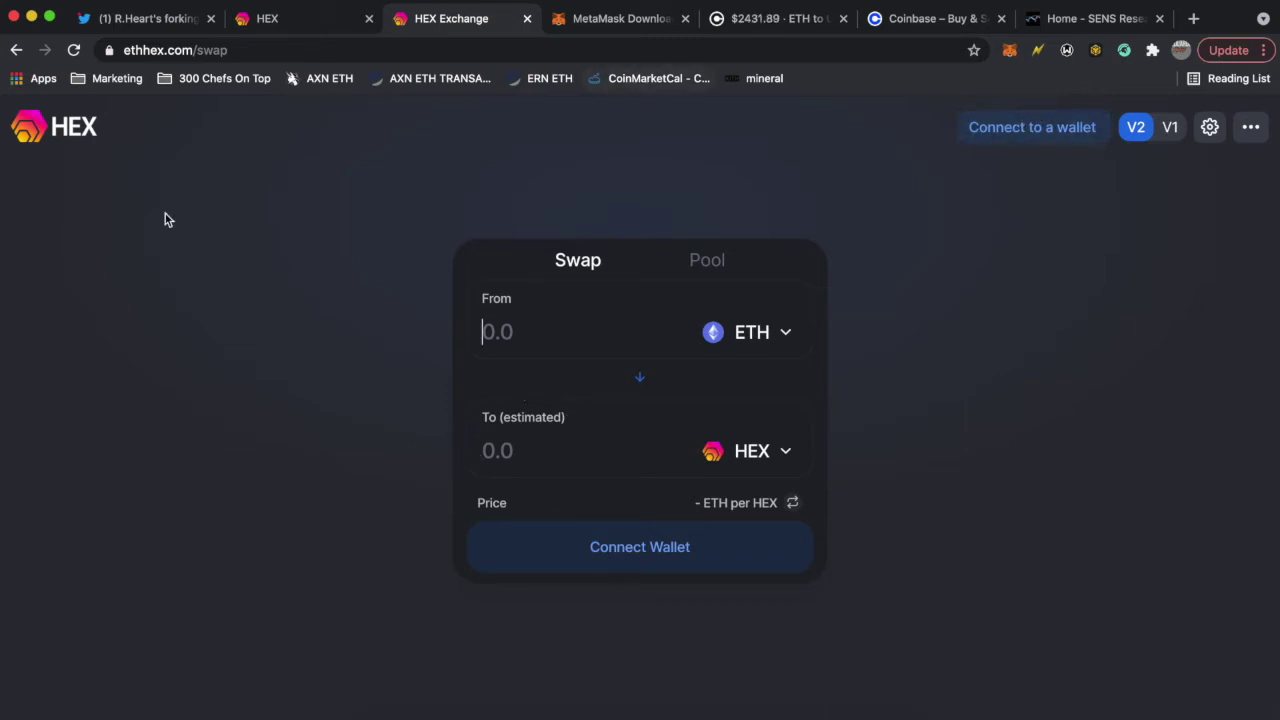
left_click(1039, 135)
left_click(600, 336)
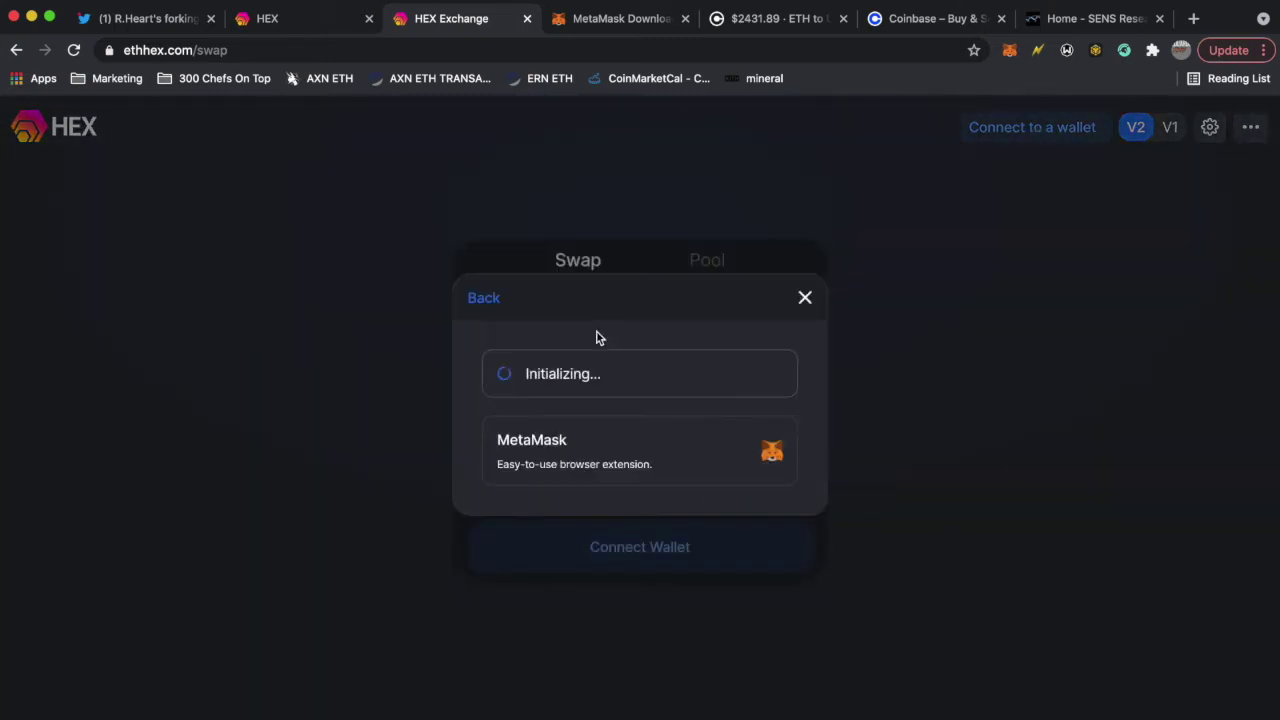
left_click(1211, 515)
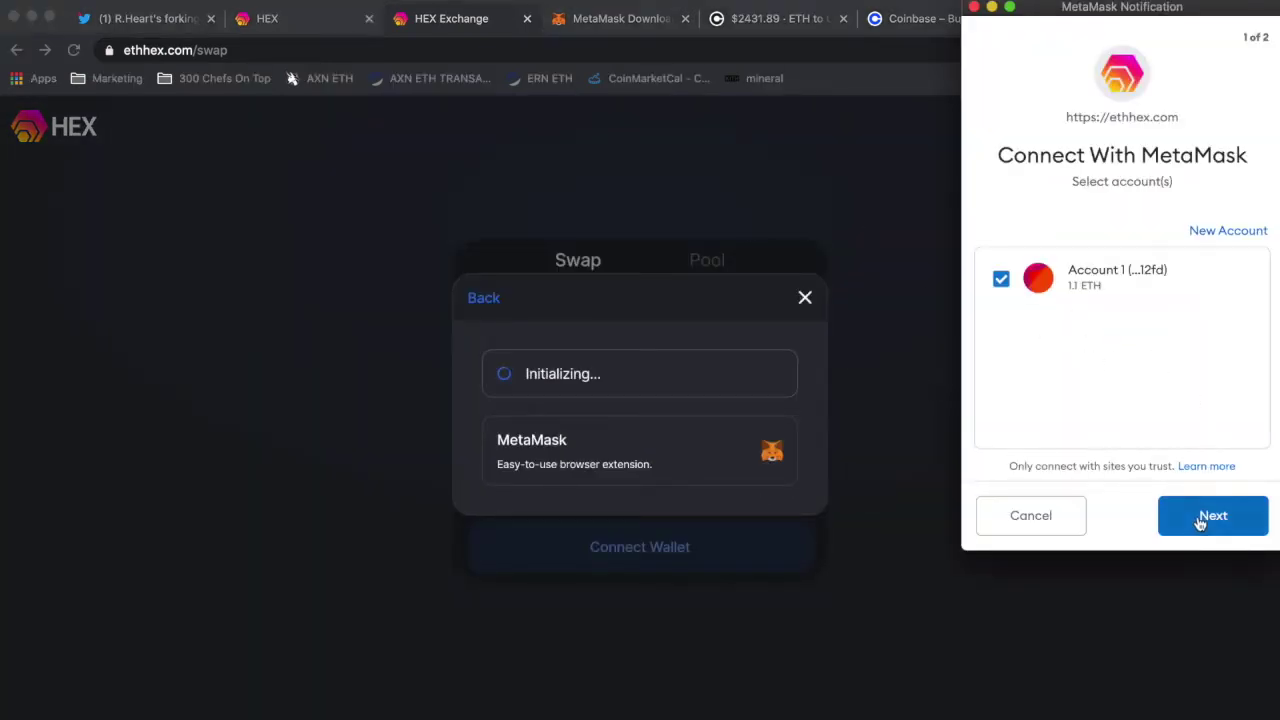
left_click(1226, 528)
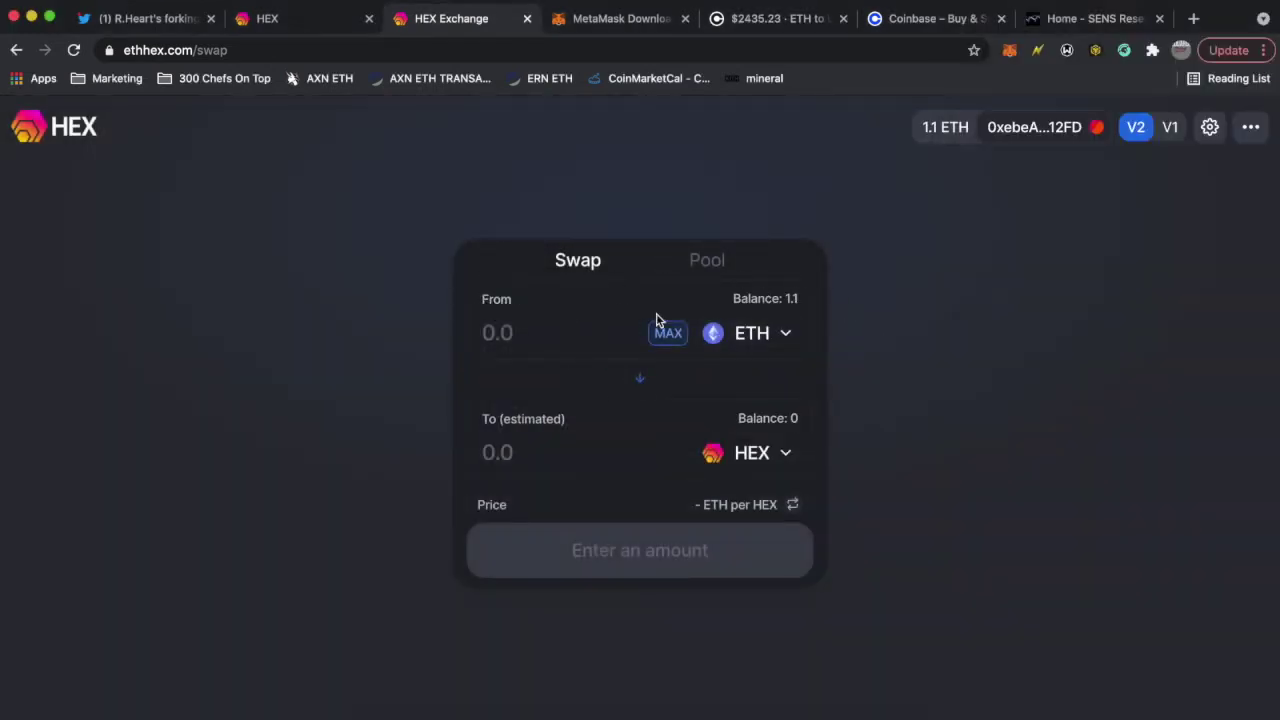
- Swap 1 ETH for HEX on the exchange and approve the transaction in MetaMask
left_click(533, 318)
type("1")
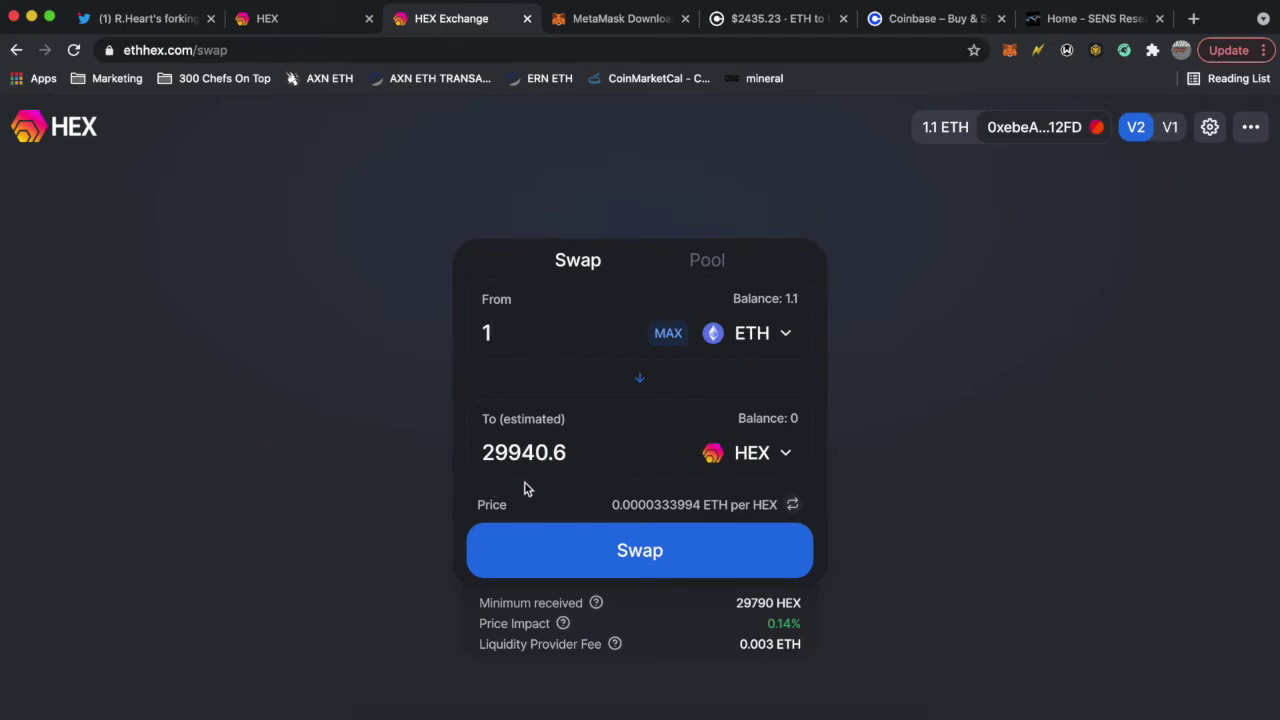
left_click(731, 552)
left_click(621, 557)
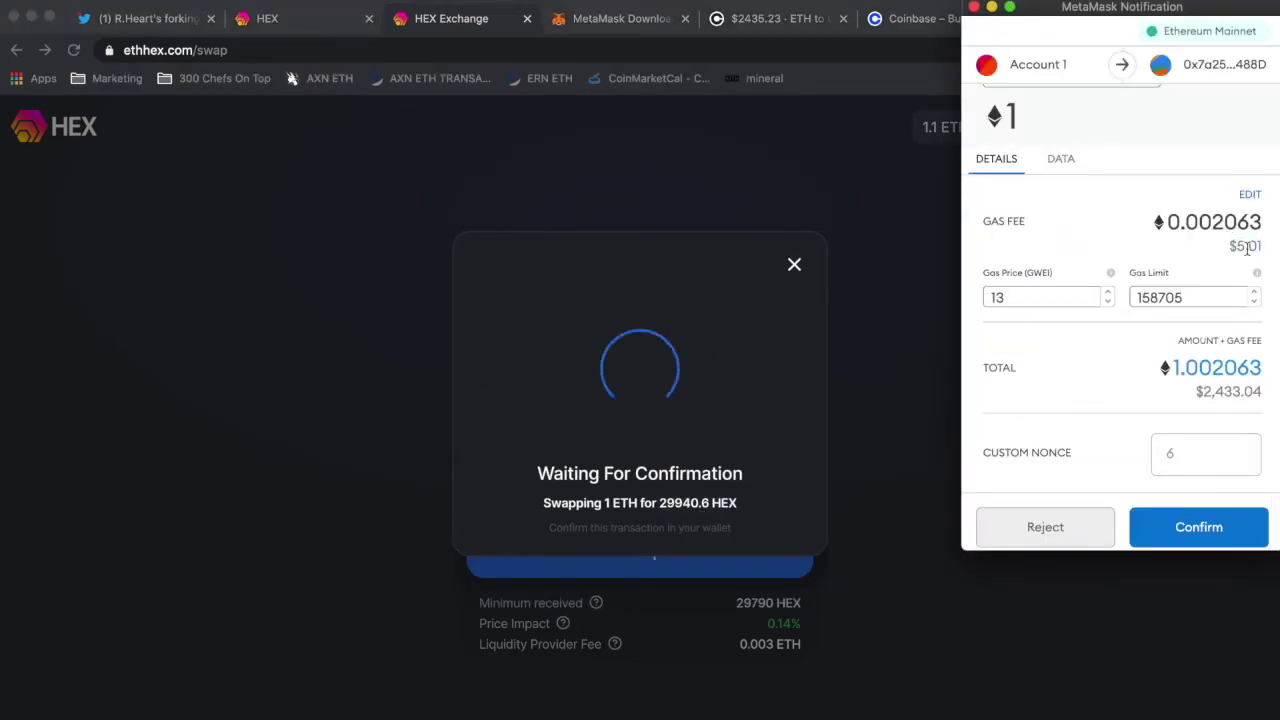
scroll(1230, 400, "down", 1)
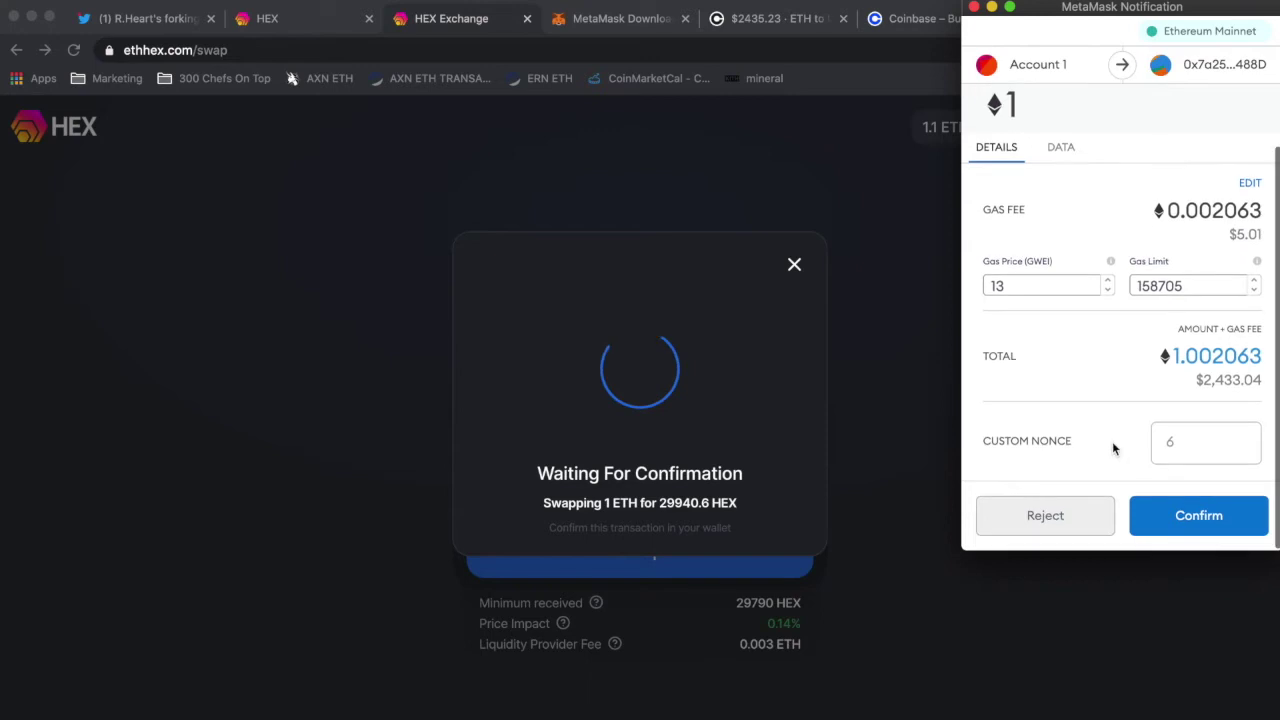
left_click(1214, 513)
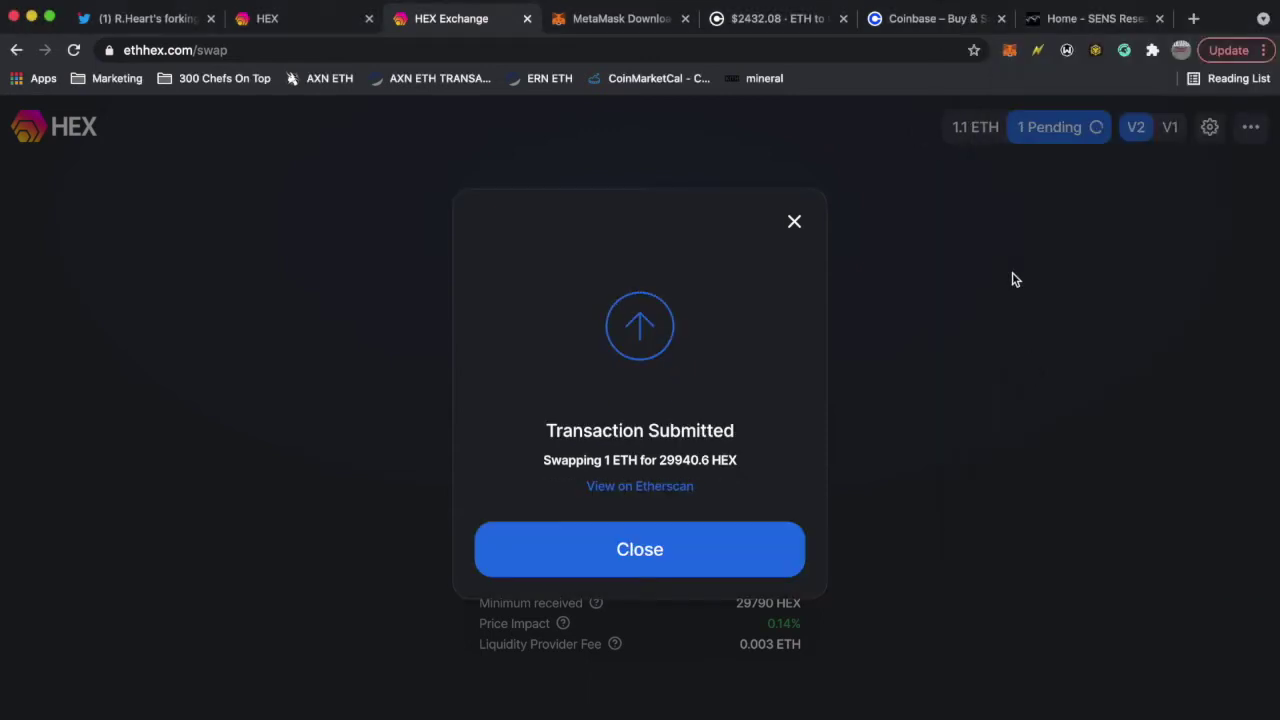
- Review the submitted swap details, including the 29940.6 HEX received, and dismiss the notice
triple_click(580, 425)
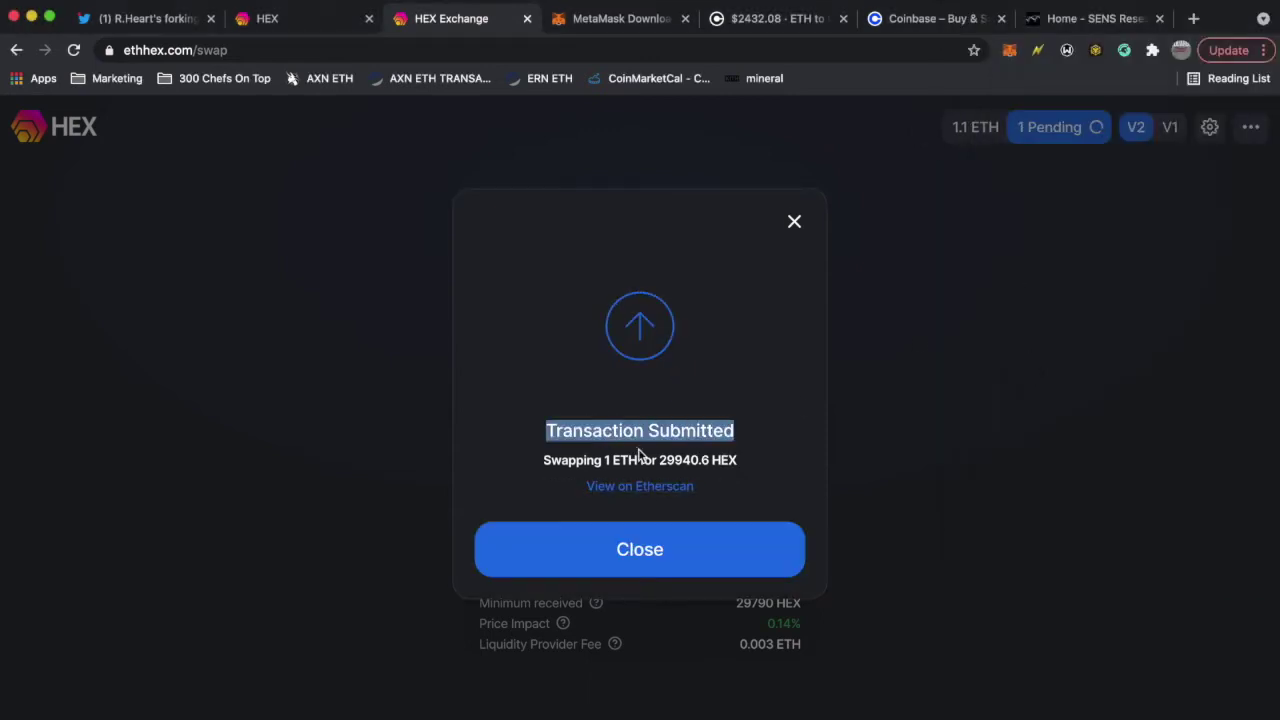
triple_click(610, 465)
left_click(634, 465)
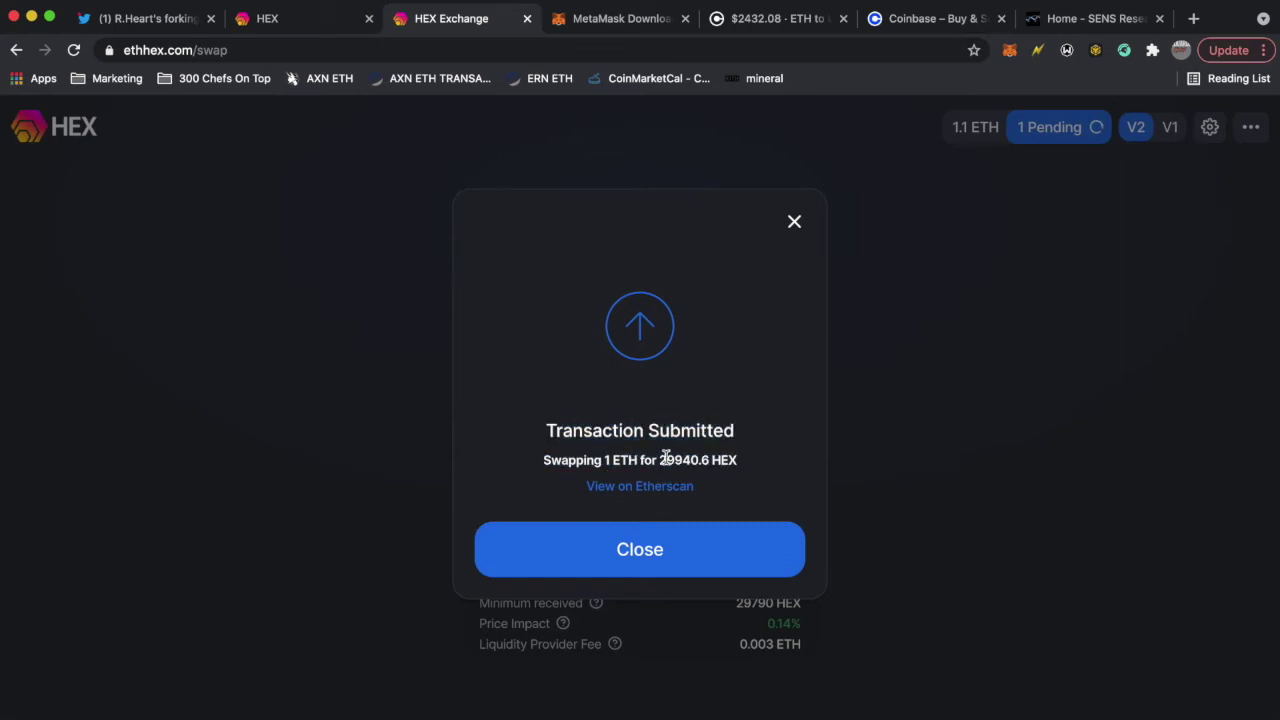
double_click(665, 460)
left_click(740, 456)
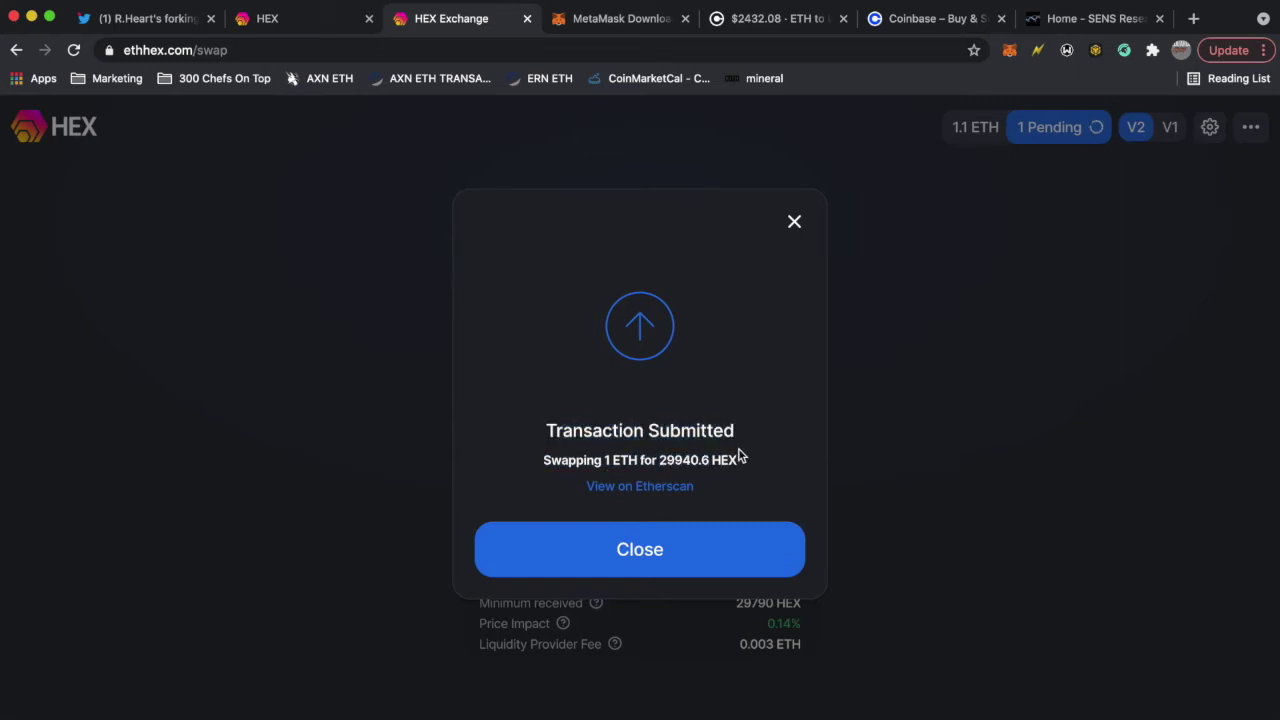
left_click(794, 223)
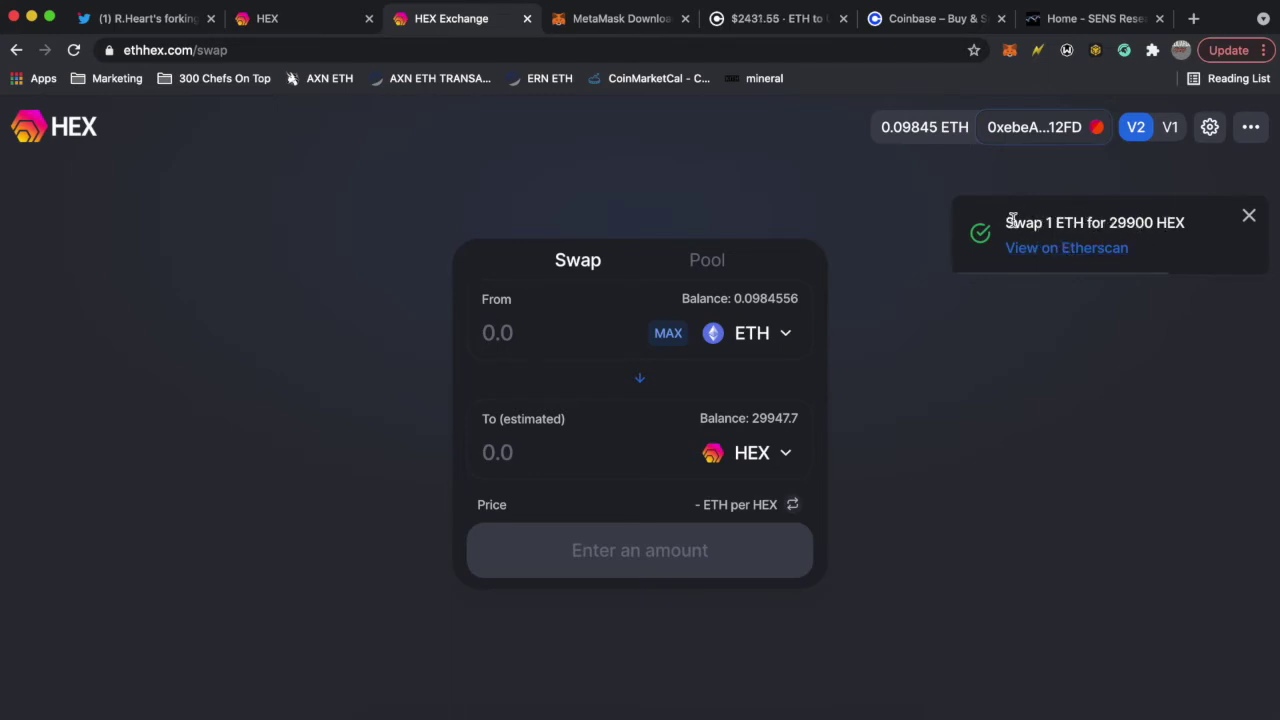
- Check the remaining wallet balances in the MetaMask popup, then close it
left_click(1009, 50)
scroll(883, 309, "down", 2)
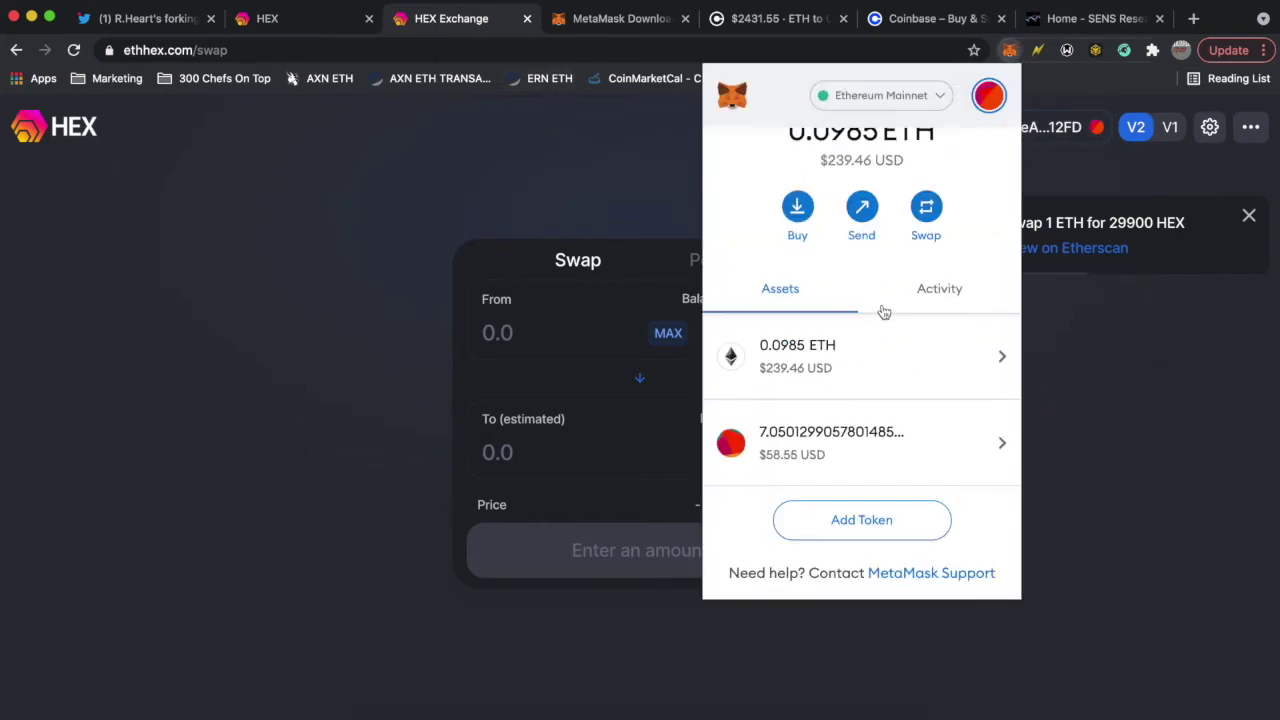
scroll(807, 449, "up", 3)
scroll(810, 455, "down", 3)
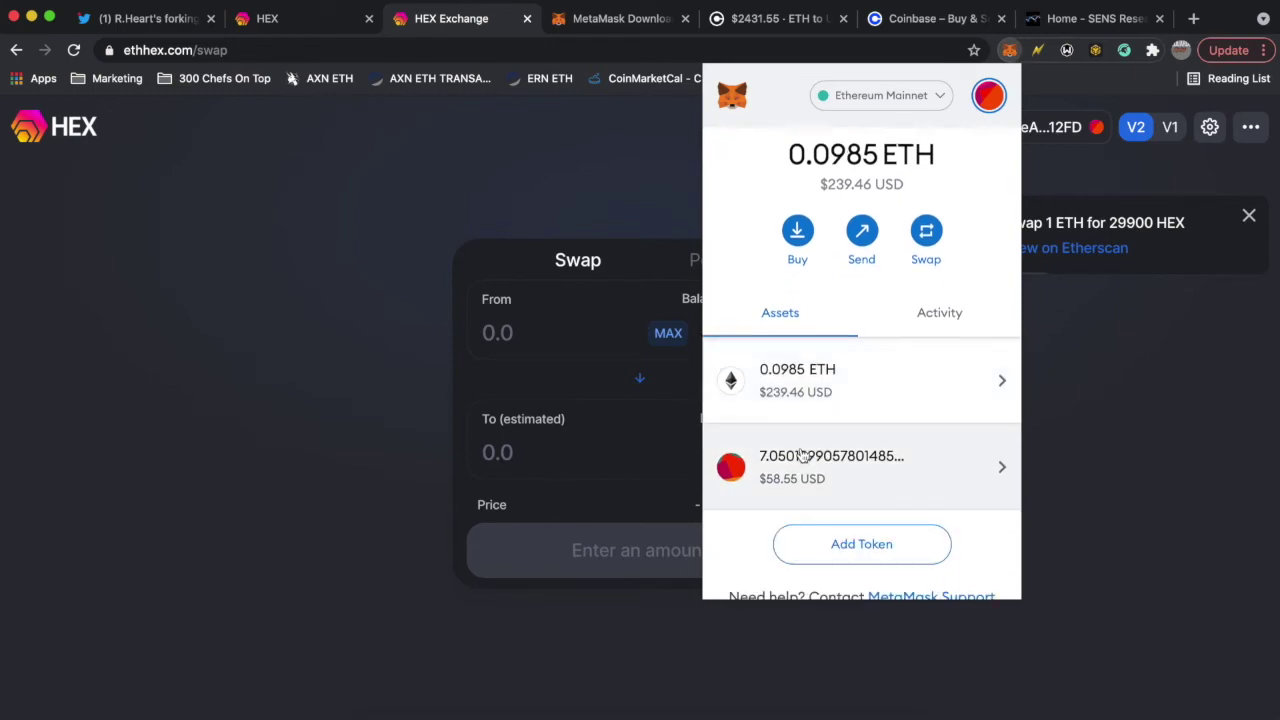
left_click(1134, 437)
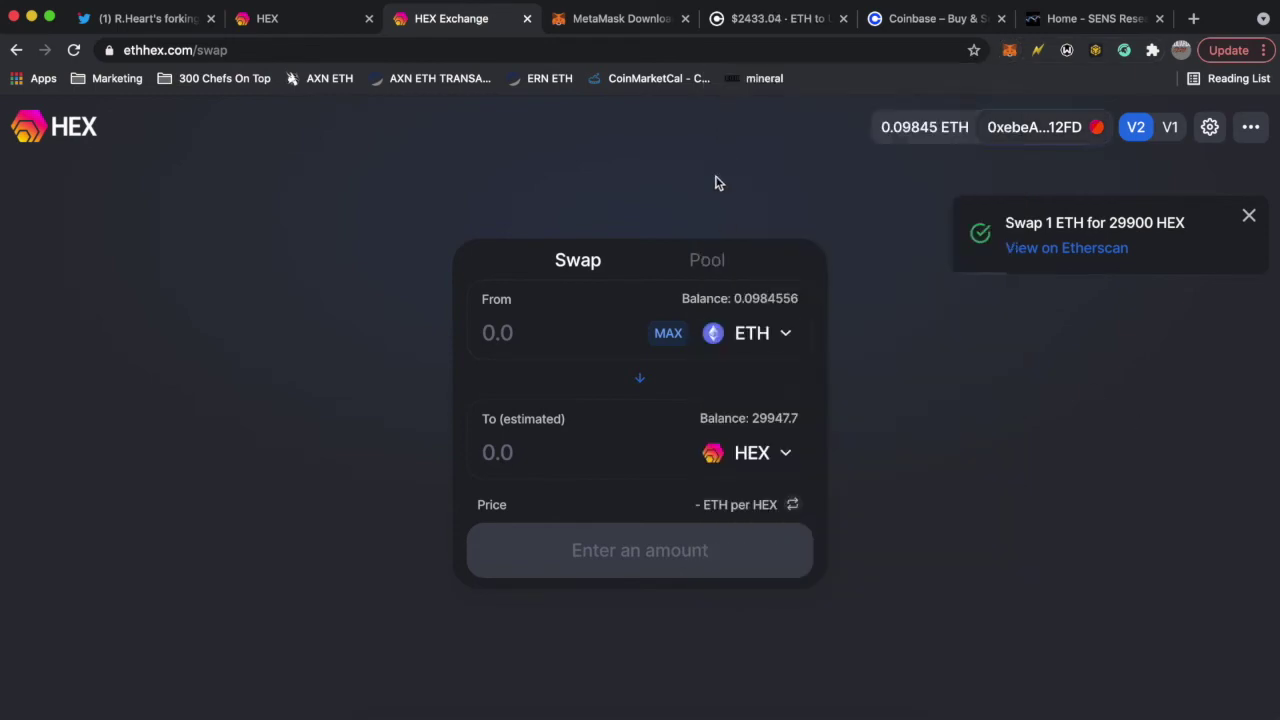
- Open CoinGecko's HEX coin page and add the HEX token to MetaMask from the Contract row
left_click(1190, 20)
type("coing")
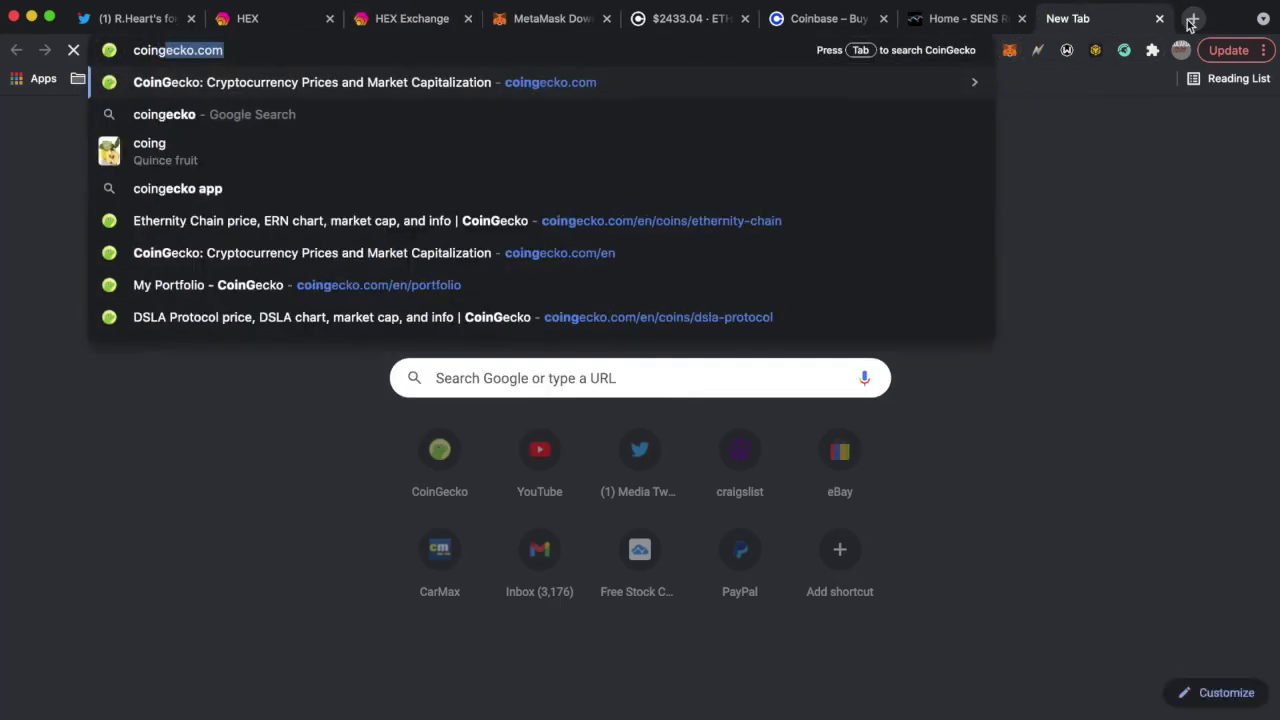
key("Return")
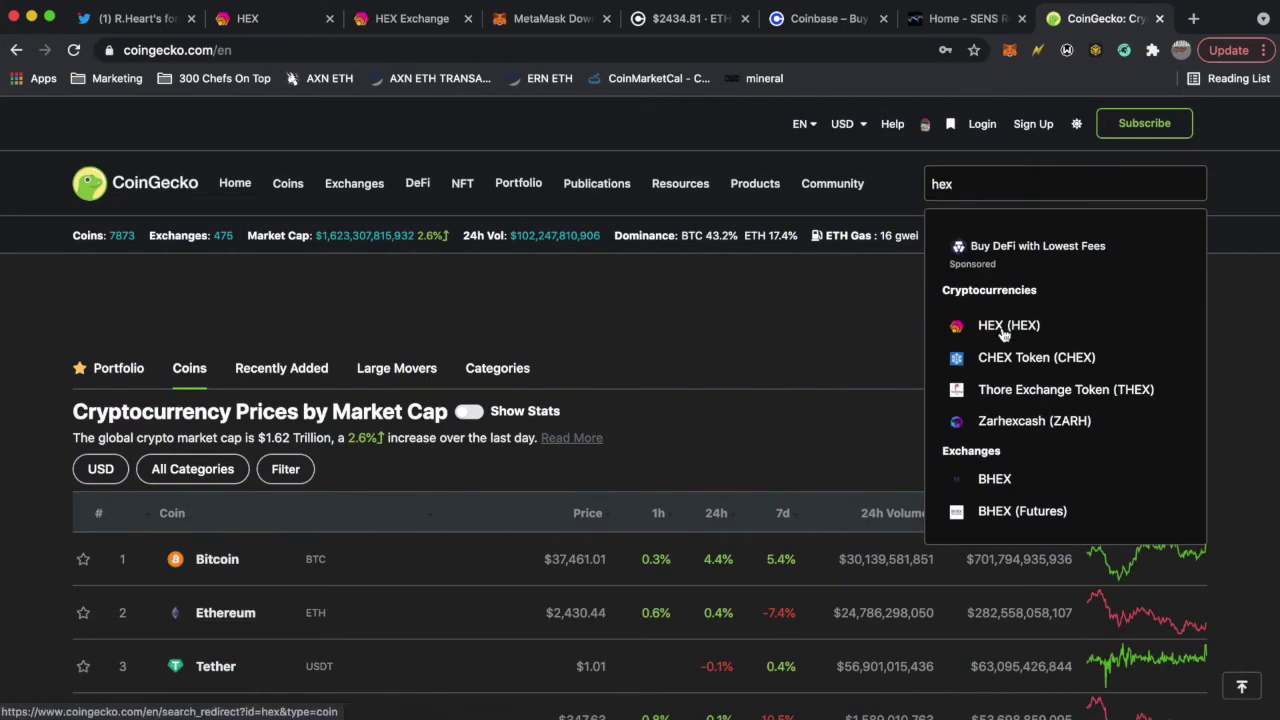
key("Return")
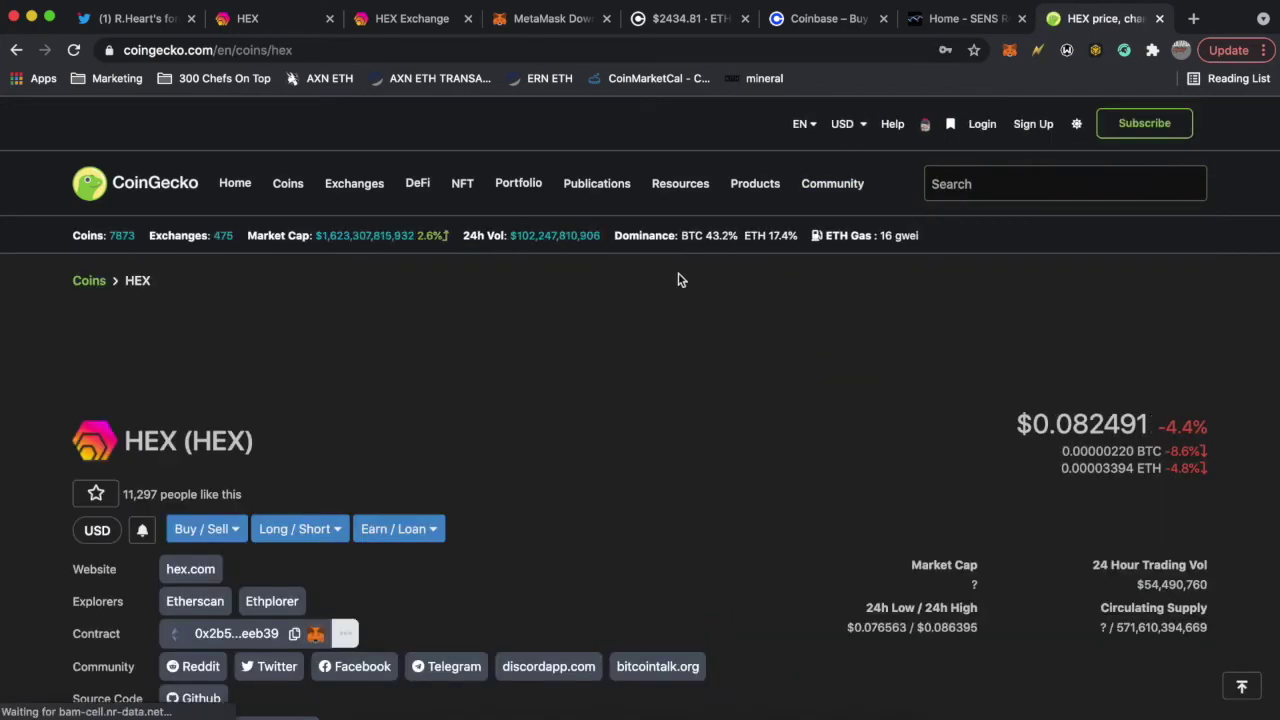
scroll(445, 363, "down", 3)
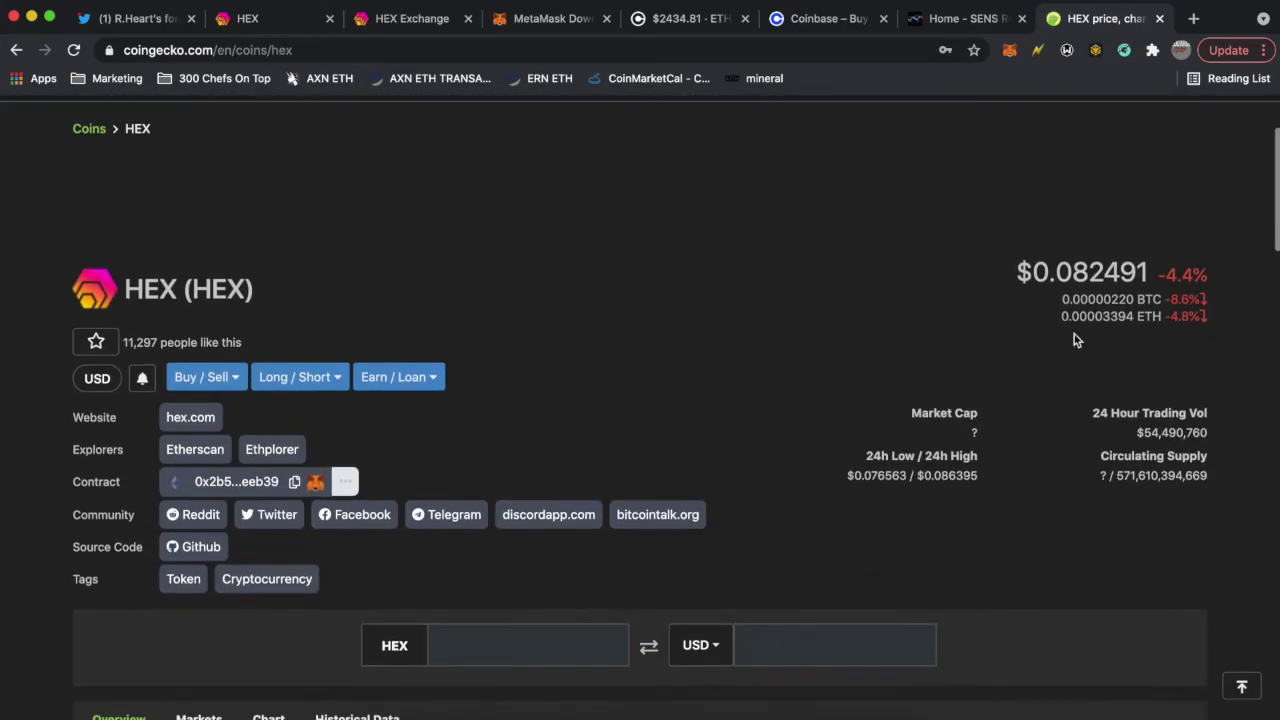
scroll(757, 308, "down", 5)
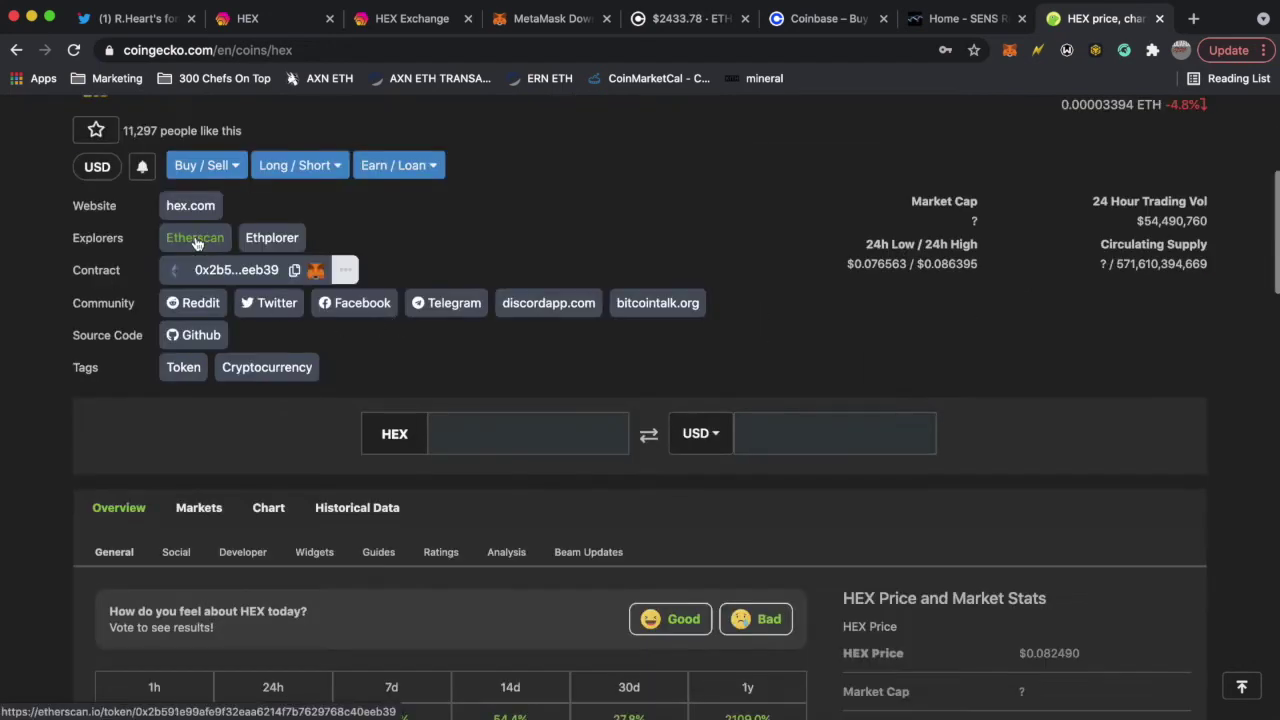
double_click(100, 270)
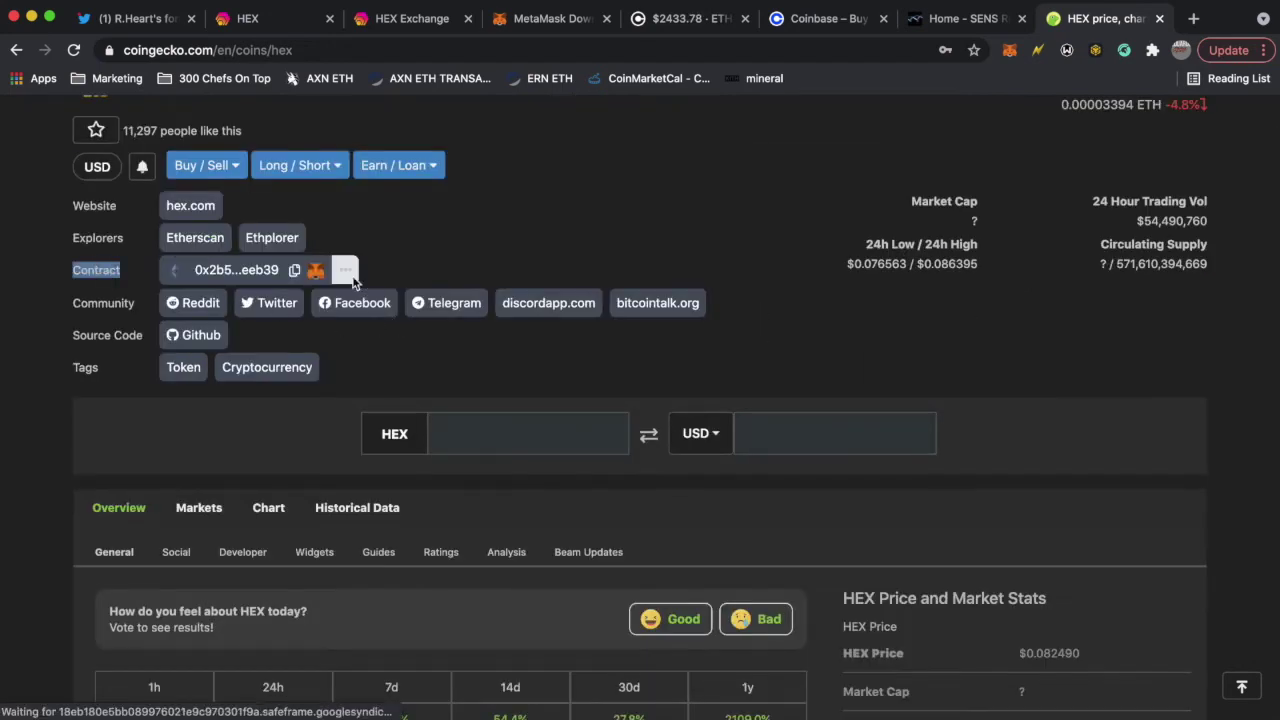
left_click(315, 271)
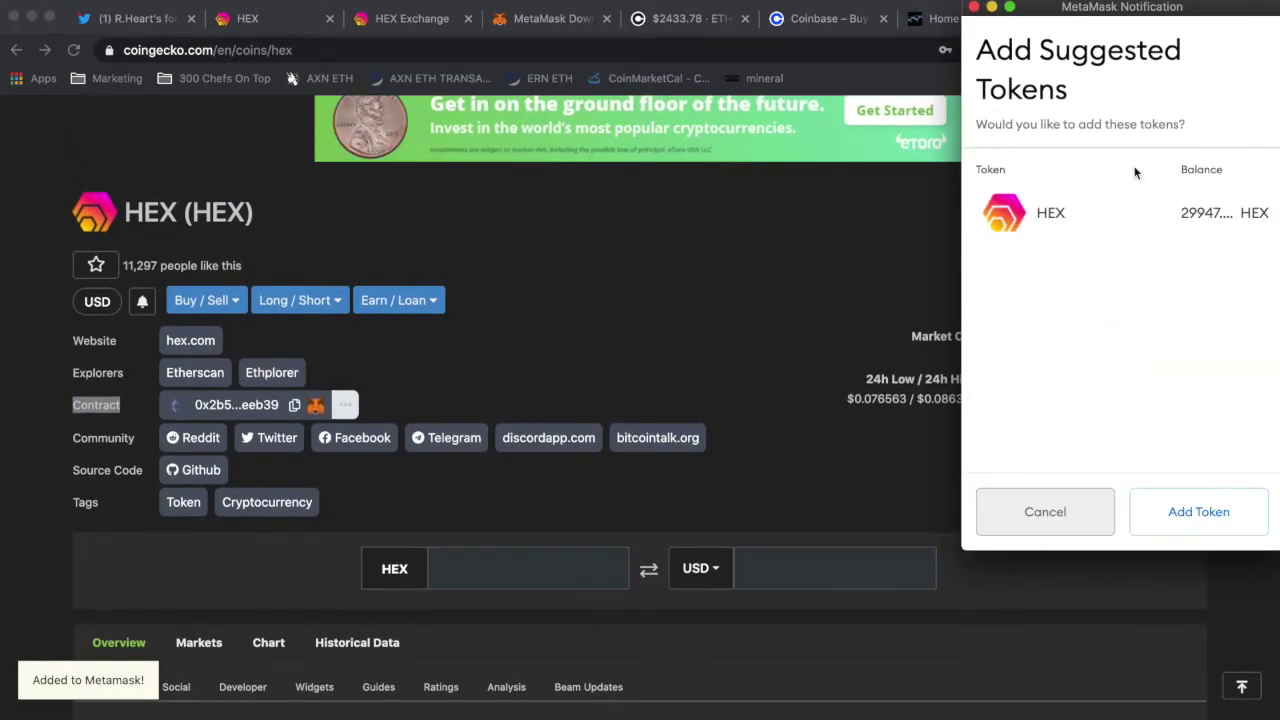
- Approve adding the HEX token with its 29947 balance to MetaMask
double_click(1203, 213)
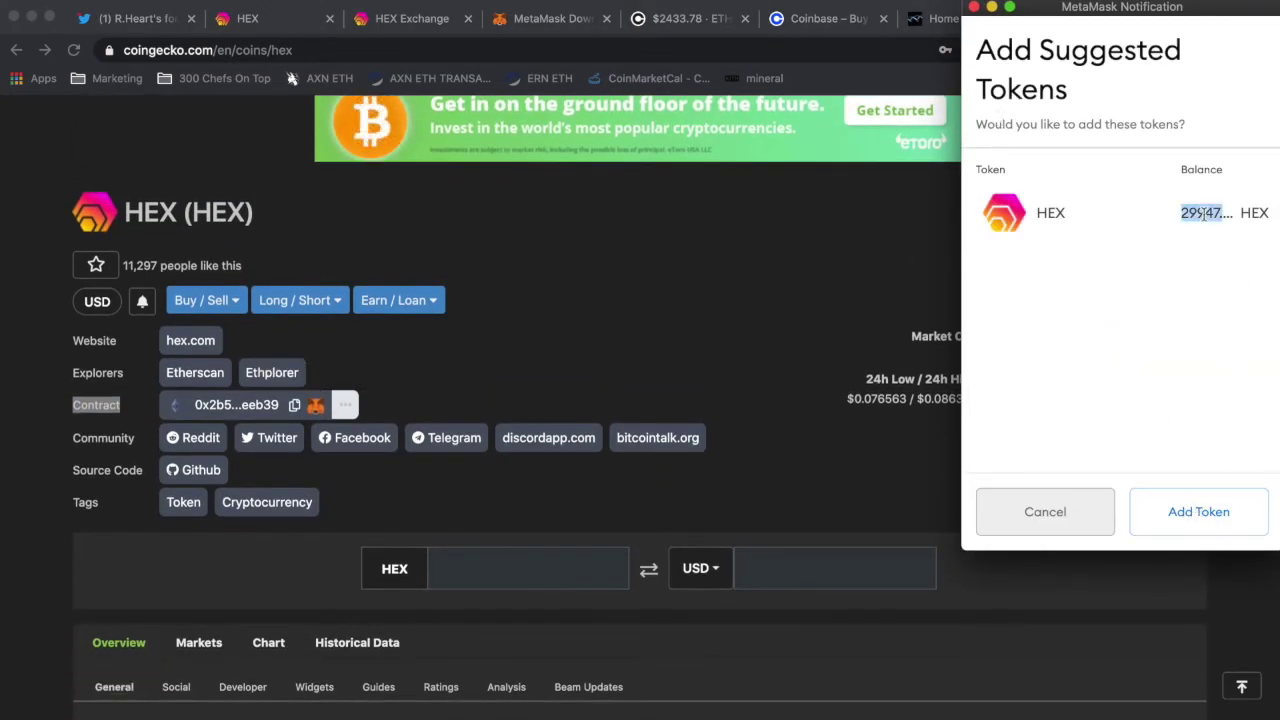
left_click(1202, 213)
left_click(1200, 512)
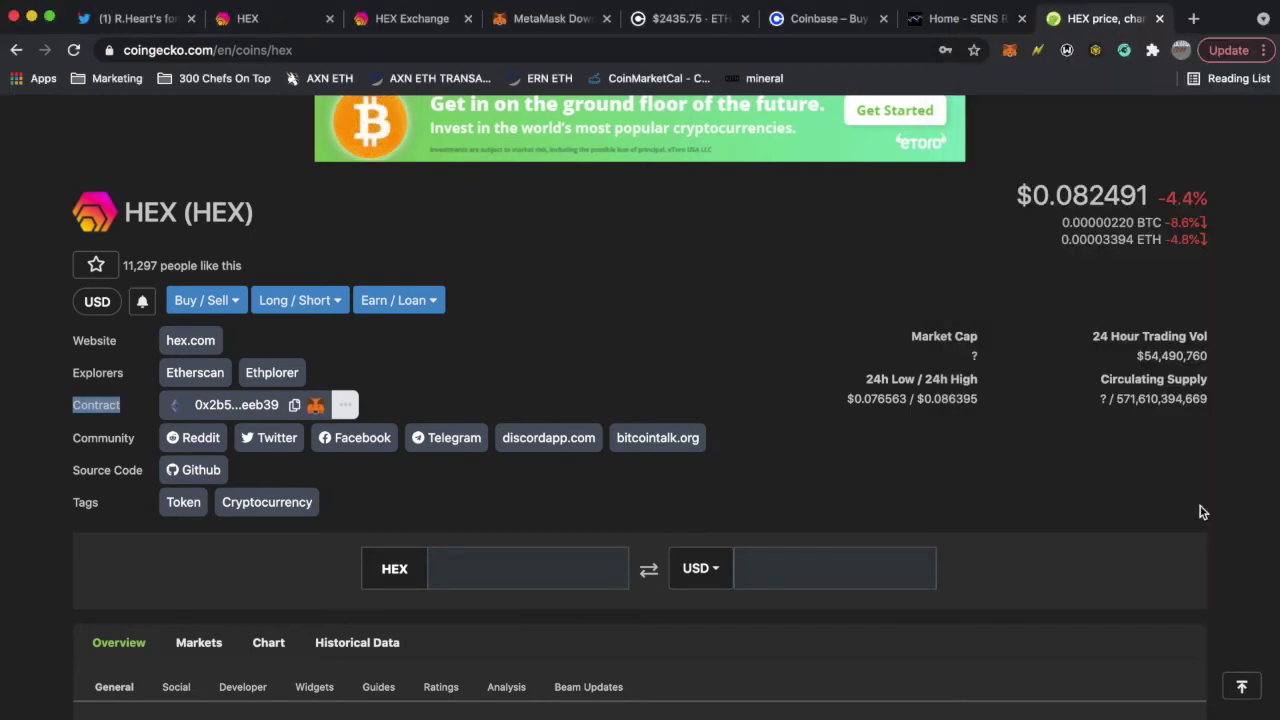
- Review the wallet's 29947.737 HEX holding in MetaMask, then close the wallet
left_click(1009, 50)
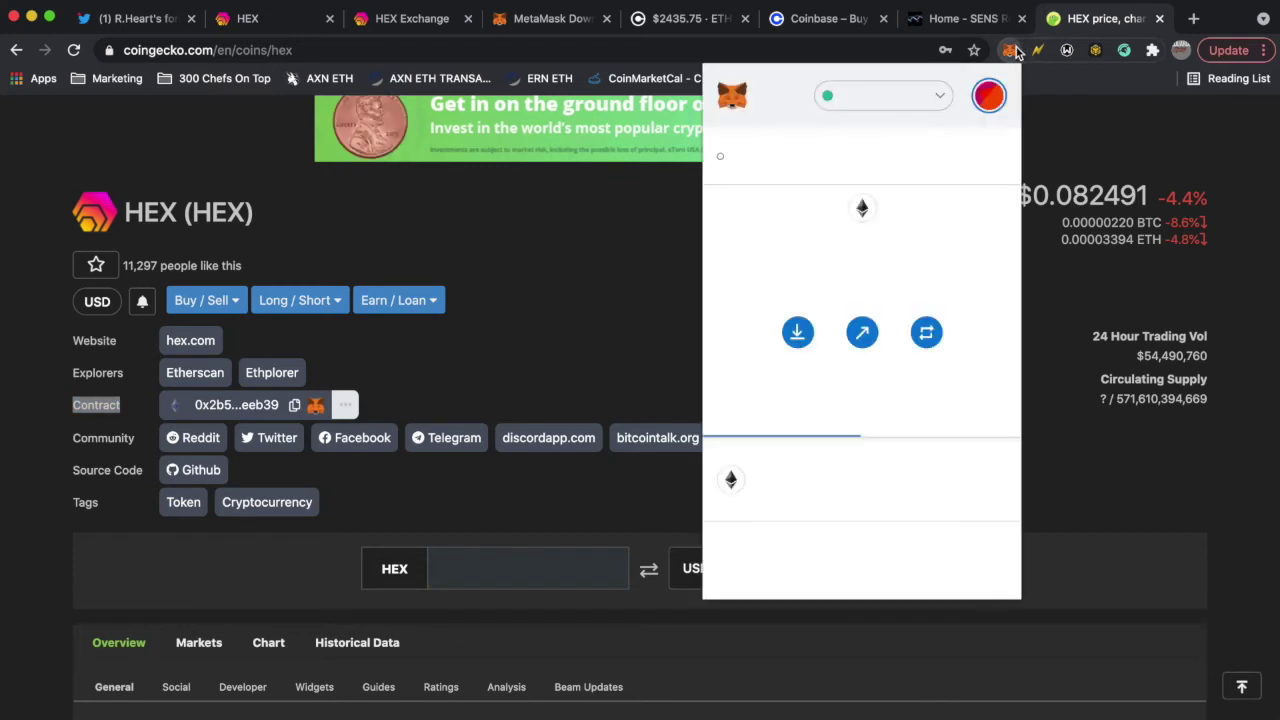
scroll(770, 400, "down", 3)
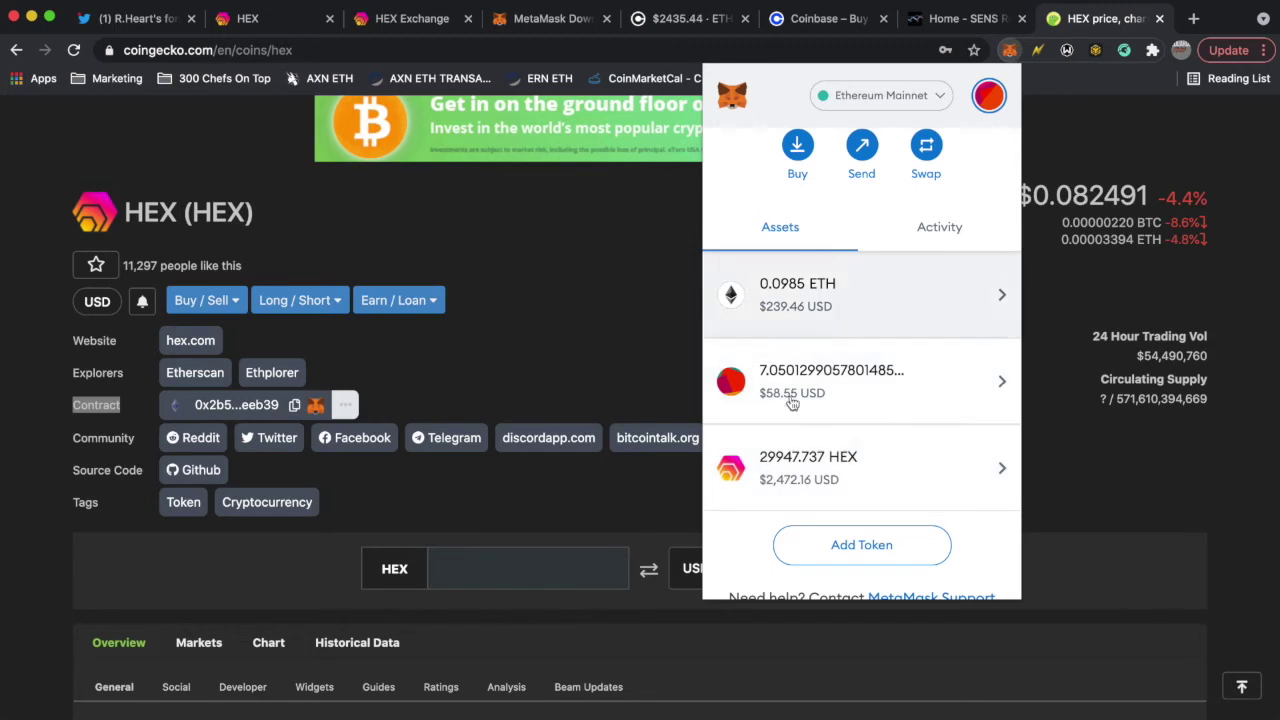
scroll(889, 240, "up", 3)
scroll(880, 250, "down", 3)
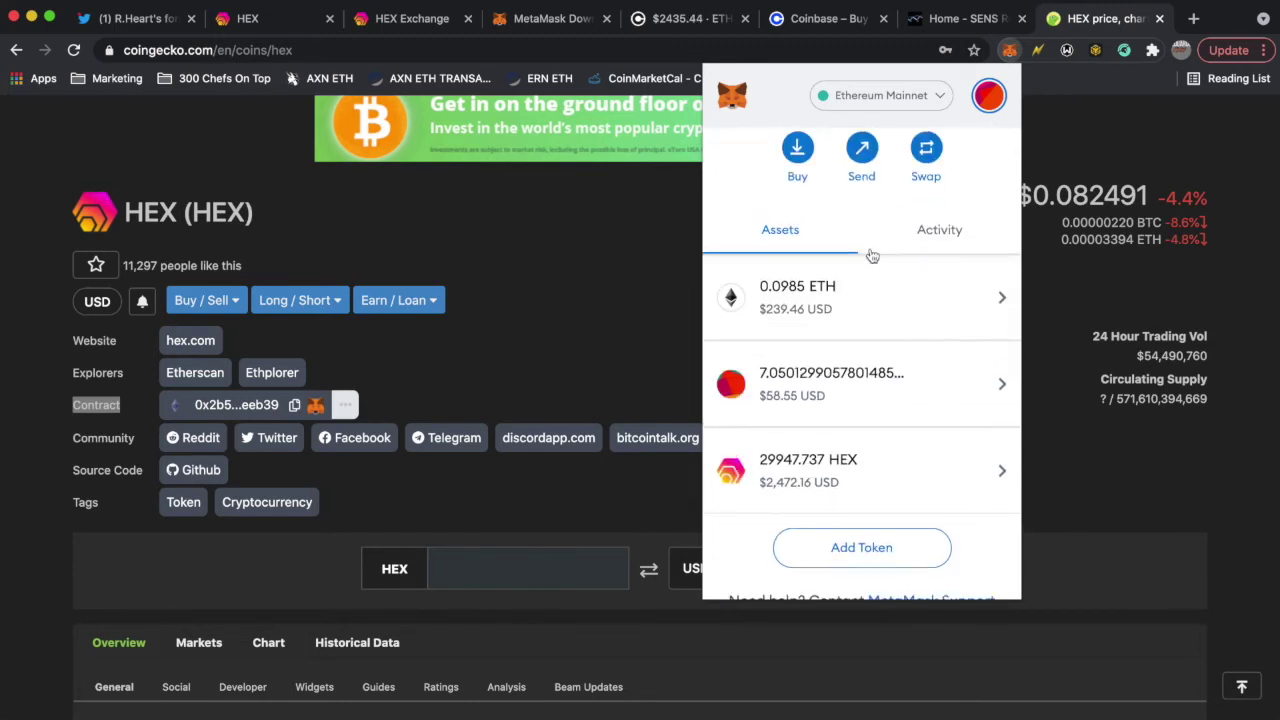
scroll(900, 410, "down", 1)
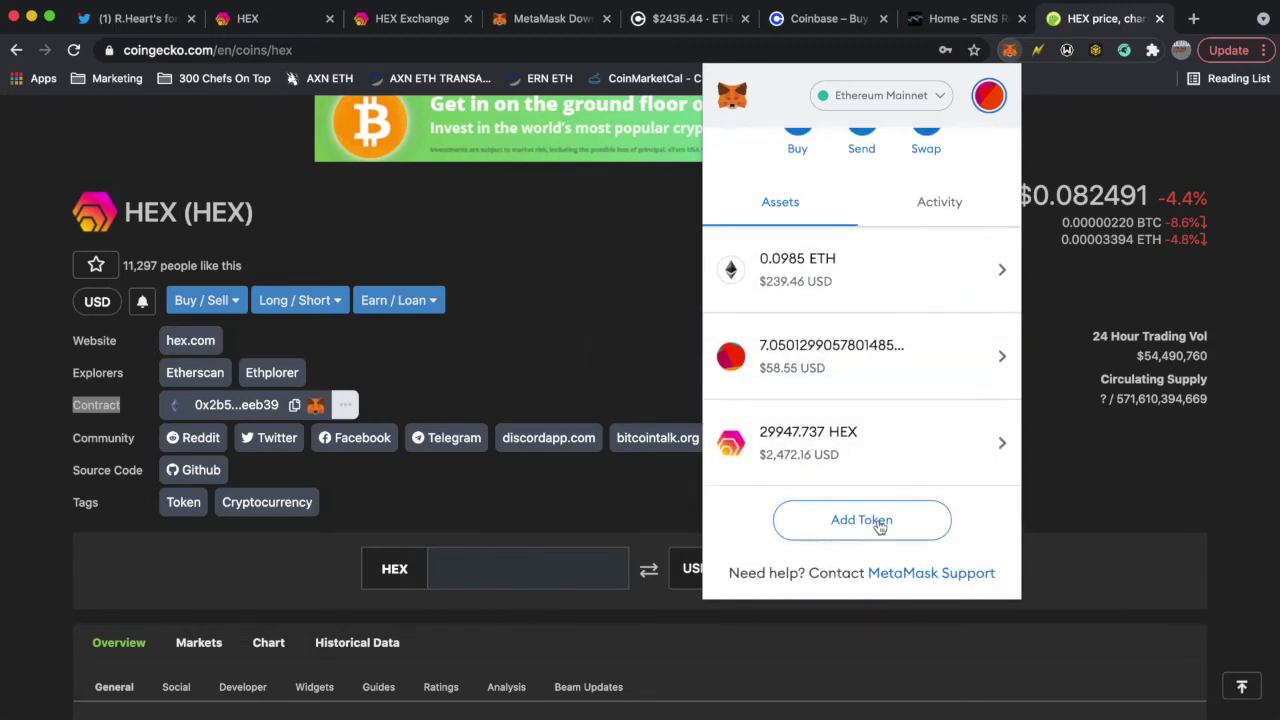
left_click(297, 410)
left_click(295, 405)
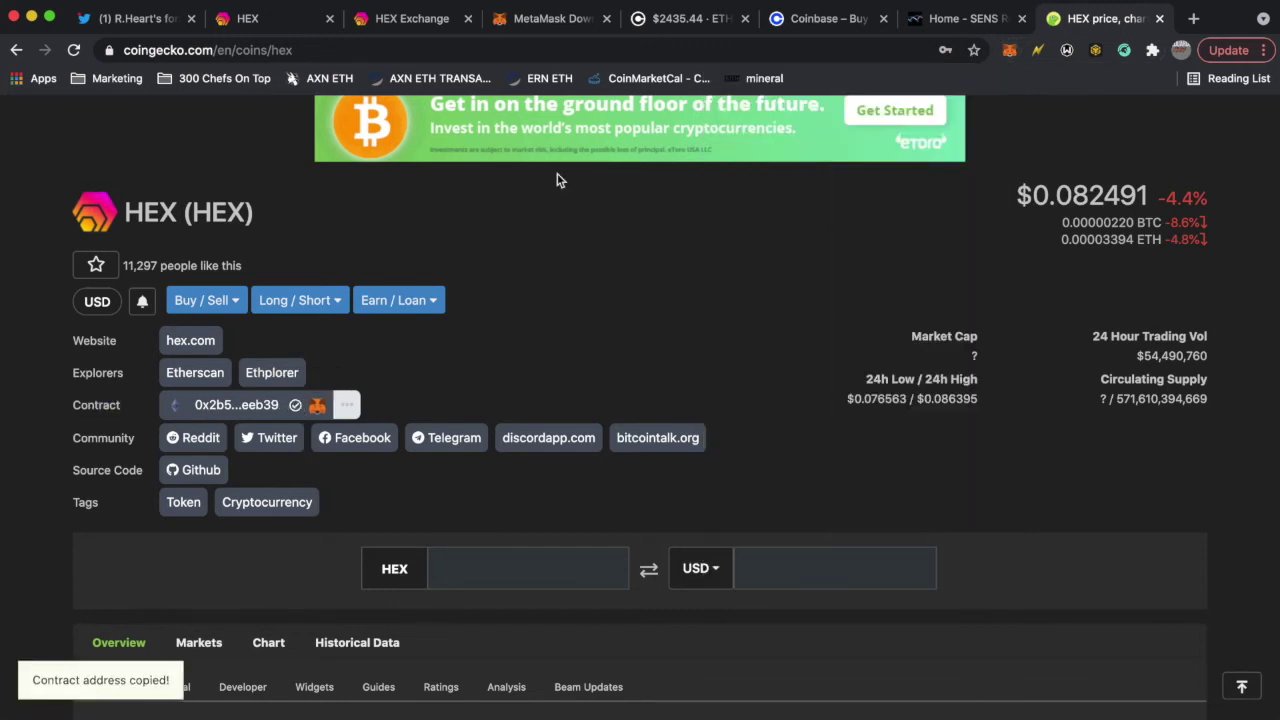
left_click(1008, 52)
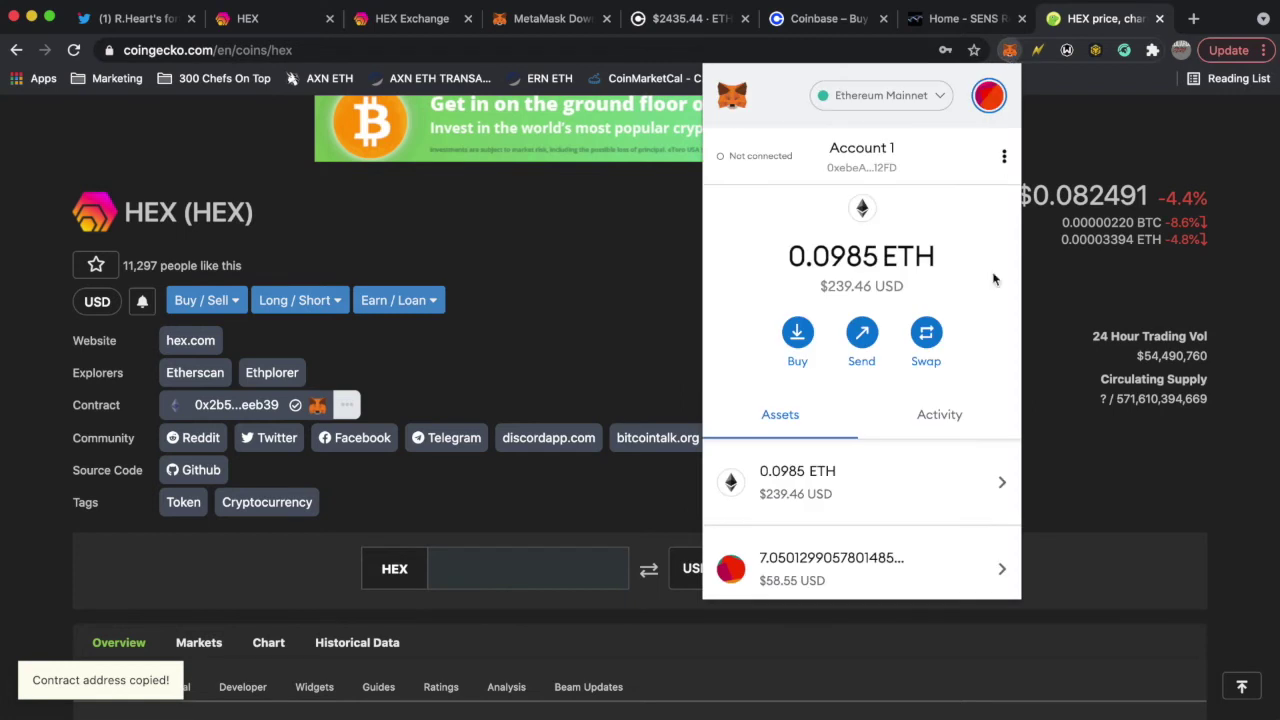
scroll(851, 520, "down", 3)
left_click(876, 525)
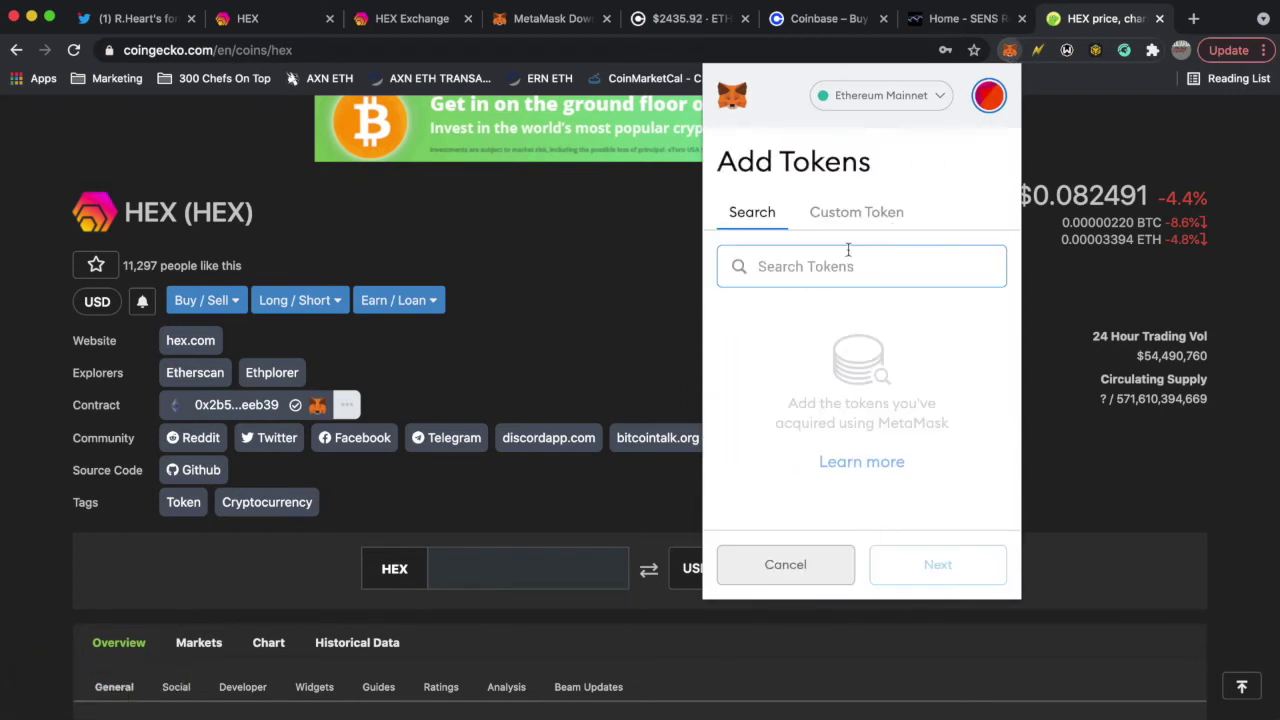
left_click(866, 214)
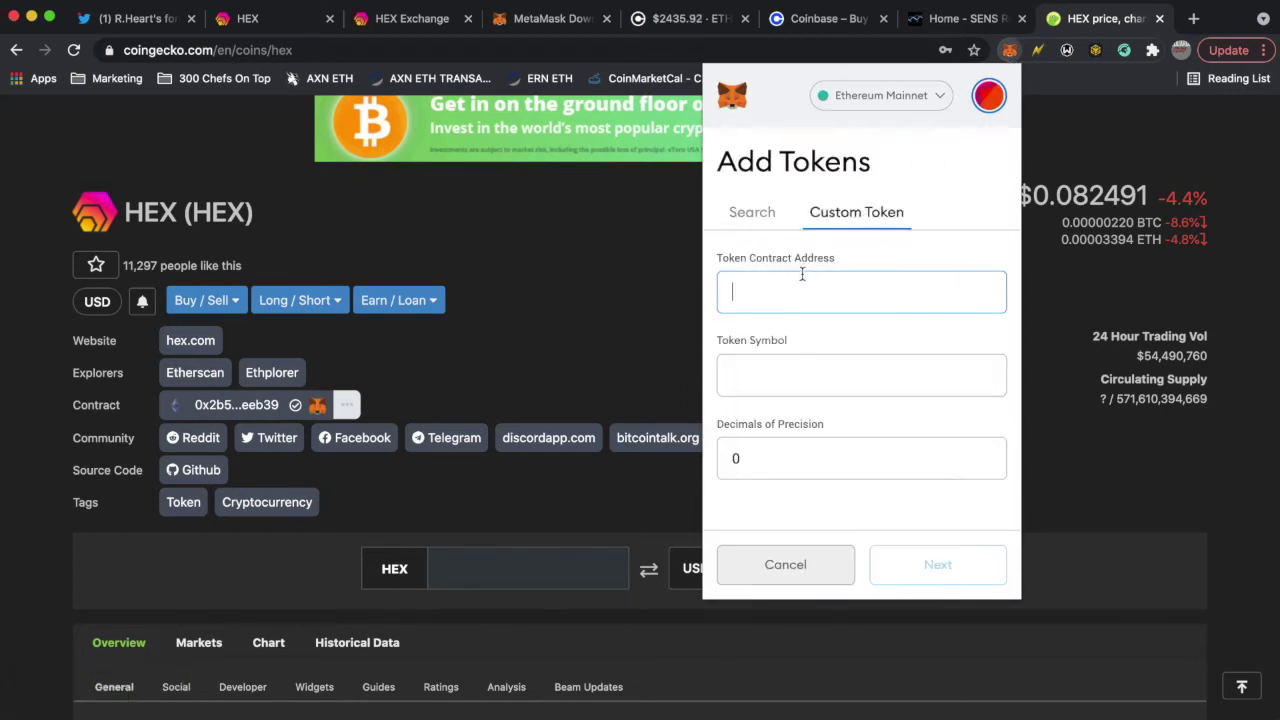
key("super+v")
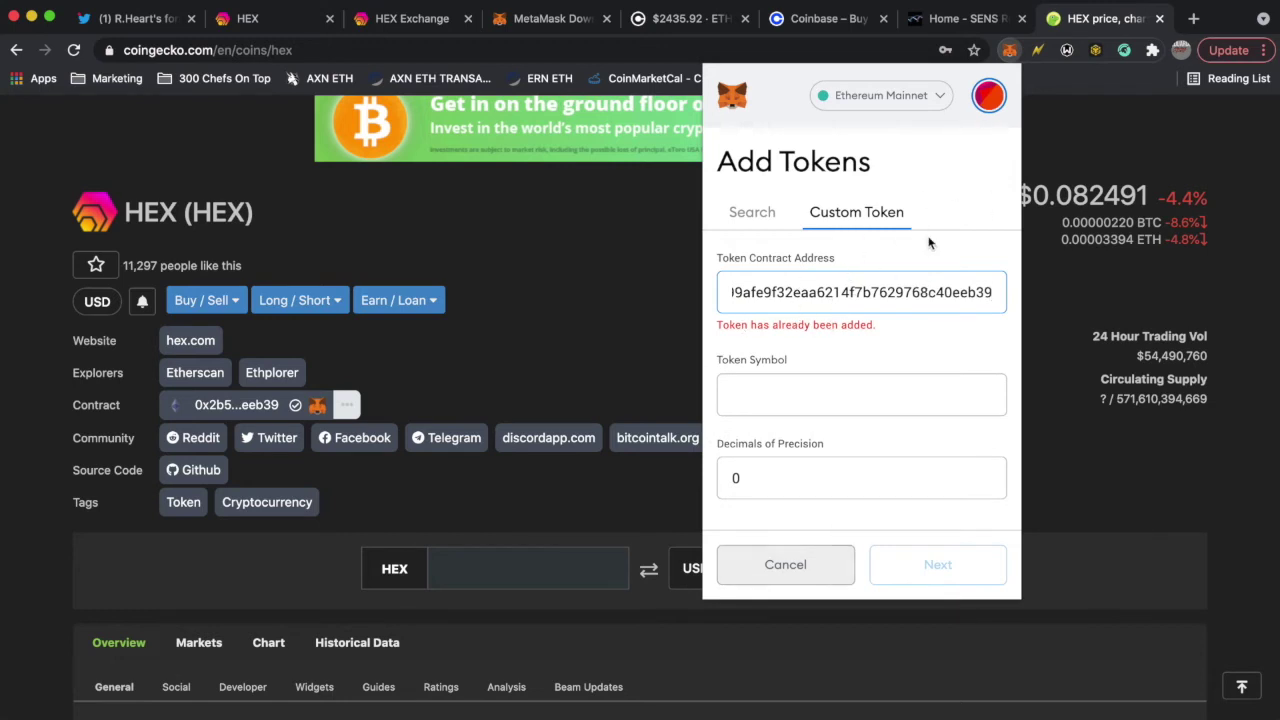
left_click(515, 180)
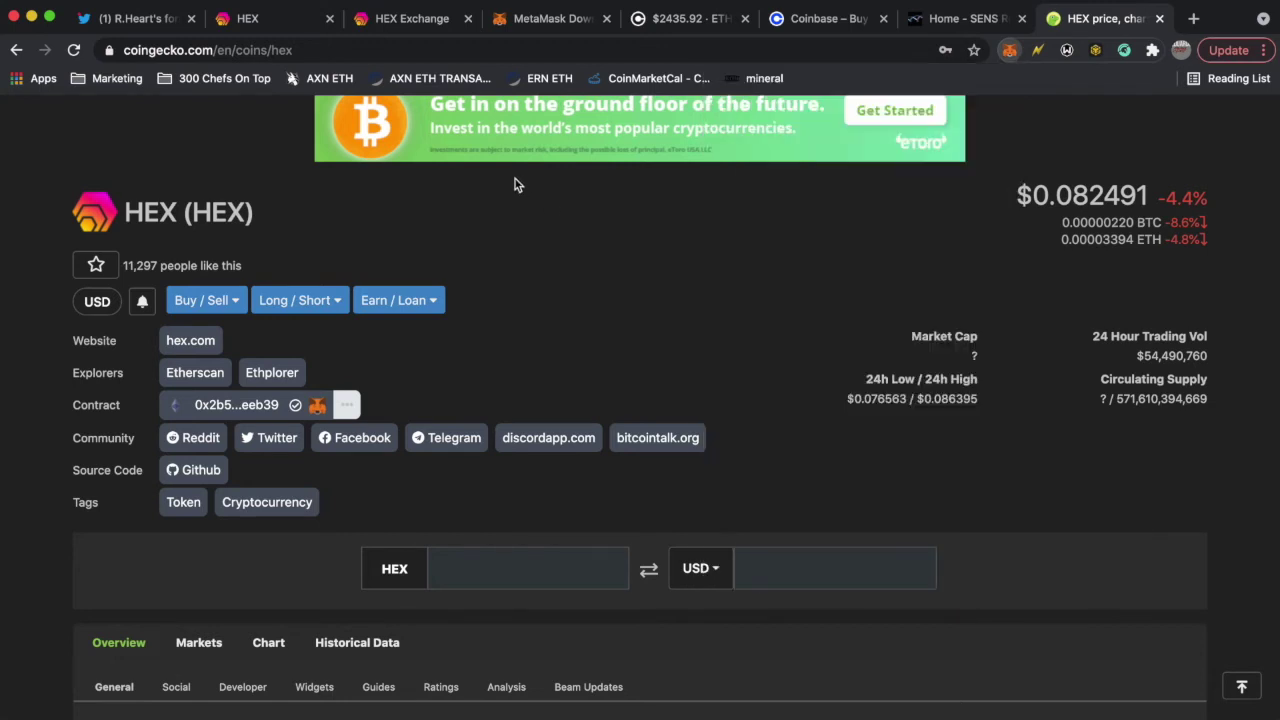
left_click(1010, 55)
scroll(598, 220, "up", 2)
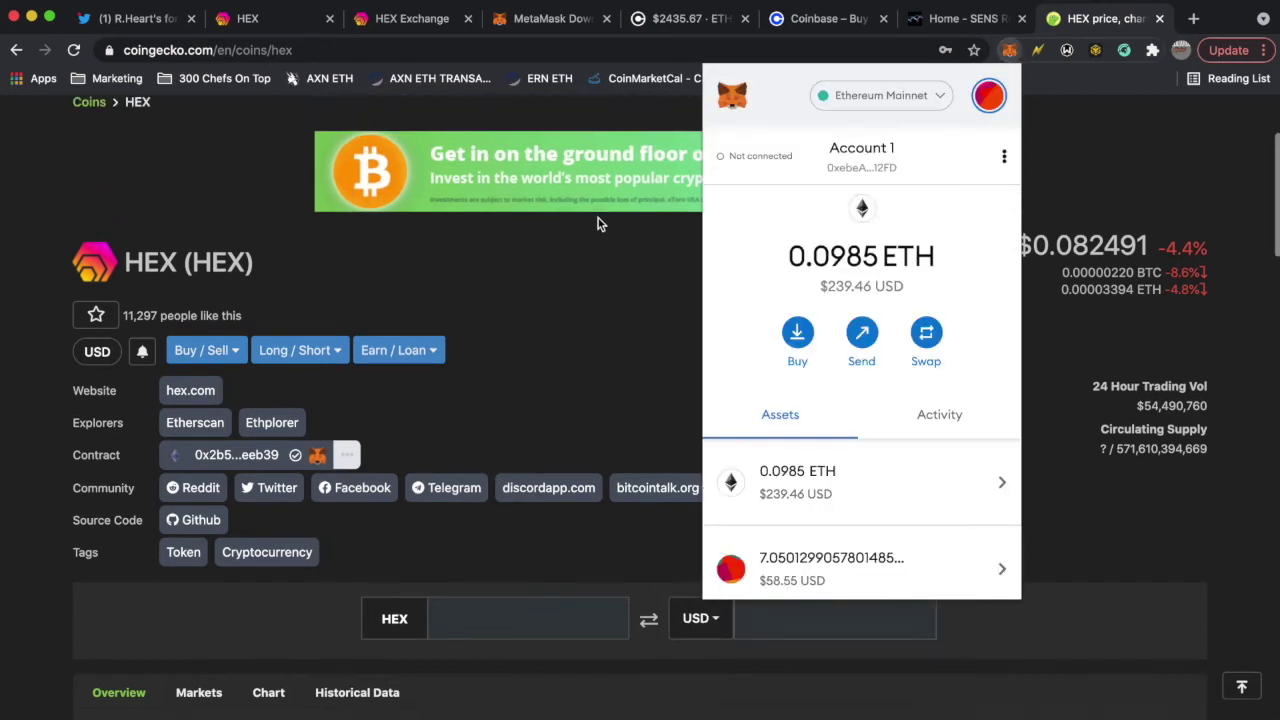
scroll(598, 224, "up", 1)
left_click(512, 162)
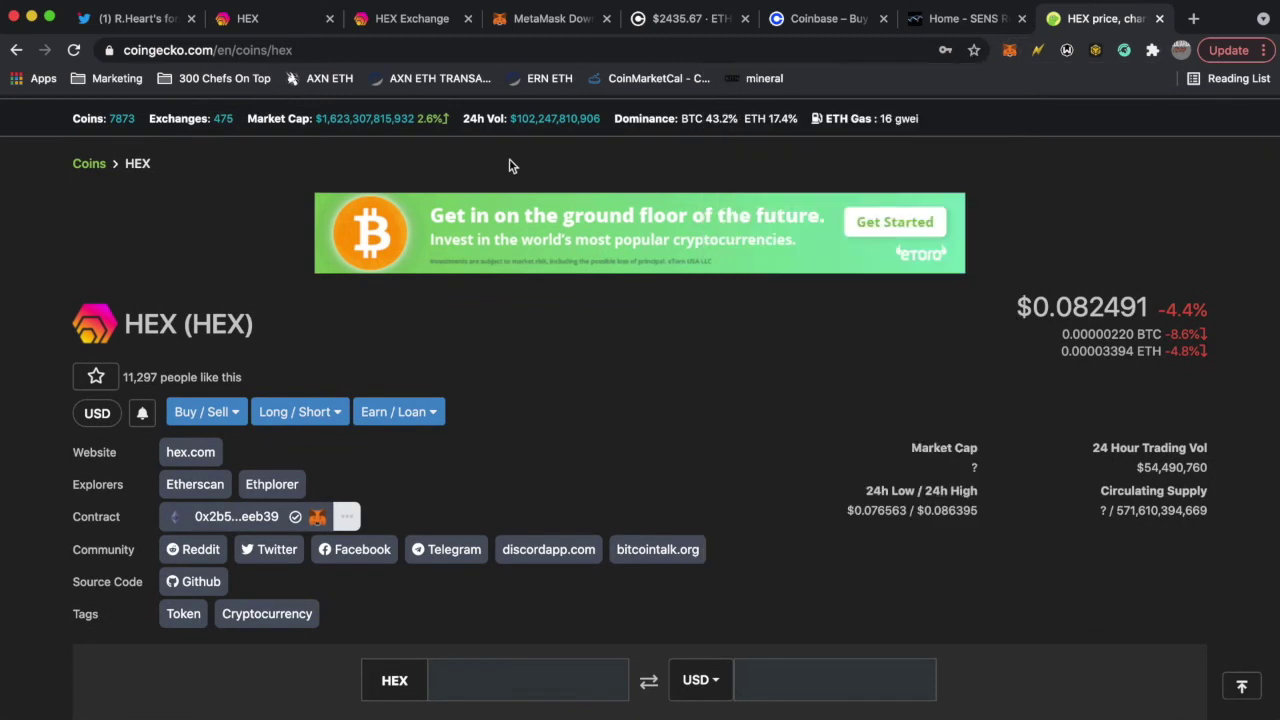
left_click(420, 22)
- Connect MetaMask Account 1 to go.hex.com and begin advancing the stake end-date calendar
left_click(287, 18)
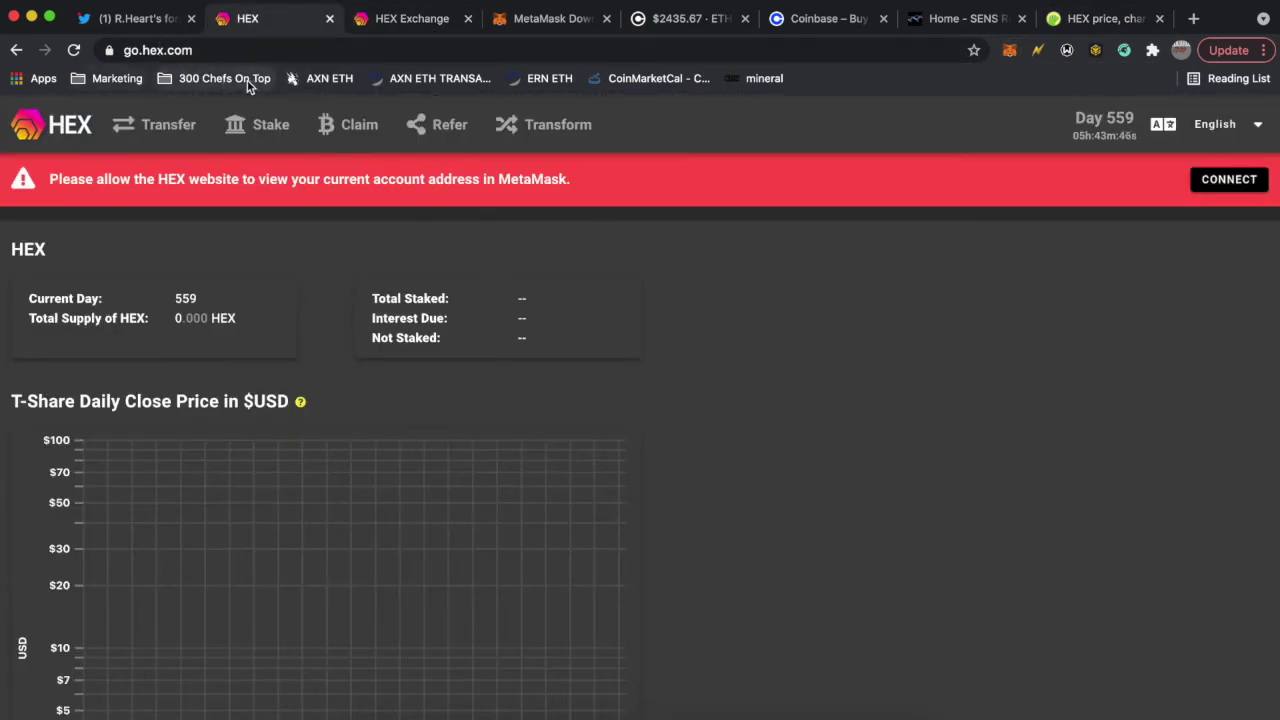
left_click(1226, 186)
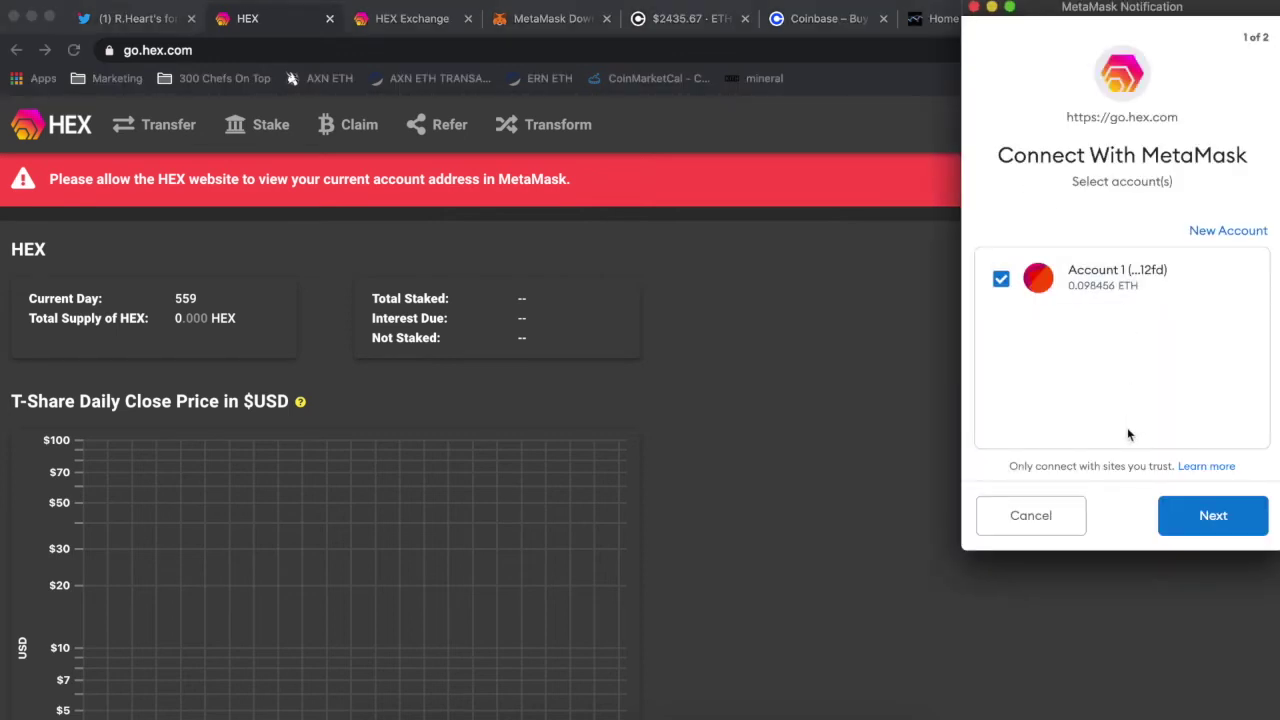
left_click(1232, 527)
left_click(1220, 519)
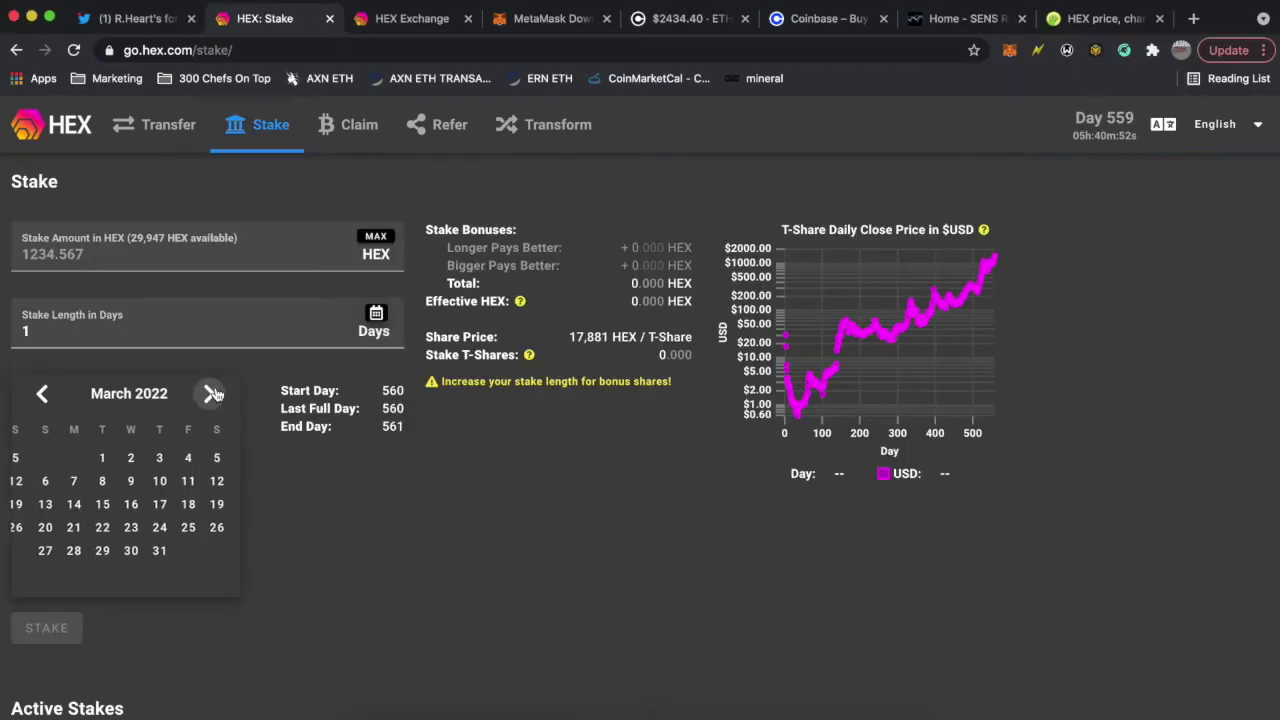
left_click(210, 393)
left_click(210, 393)
- Advance the stake end-date calendar month by month to February 2025
left_click(210, 393)
left_click(210, 393)
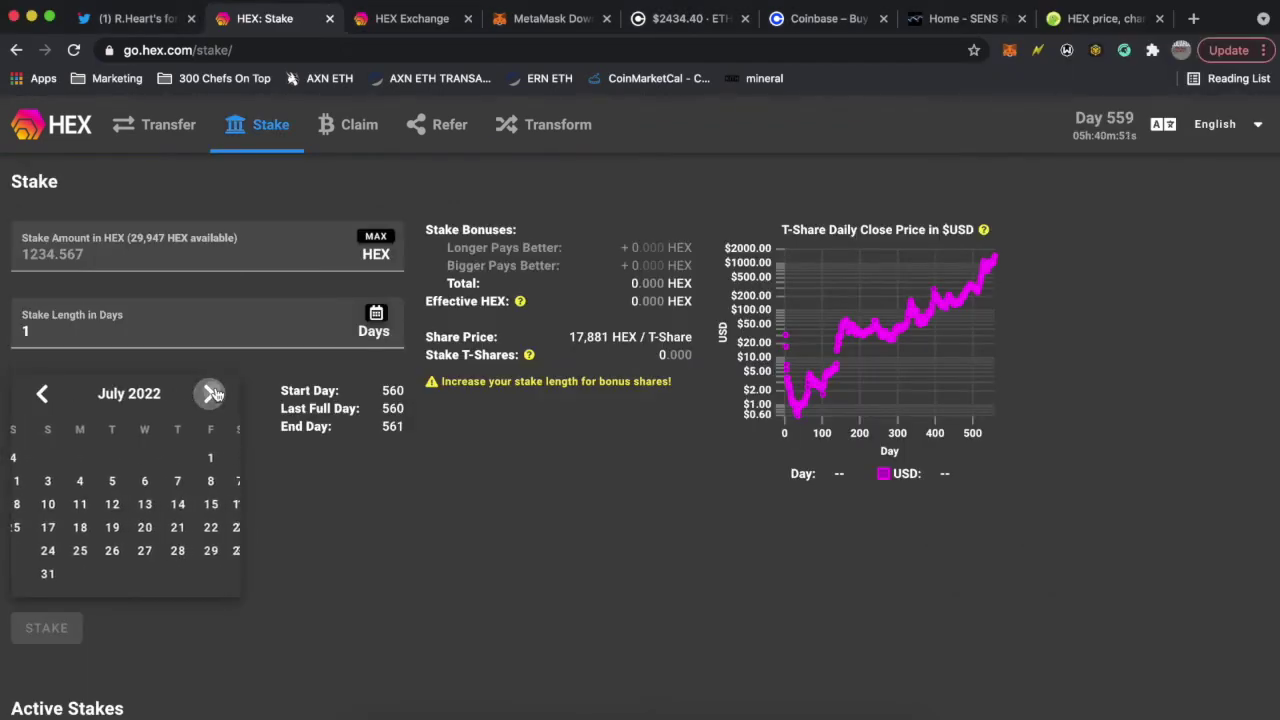
left_click(210, 393)
left_click(210, 393)
left_click(210, 393)
left_click(211, 394)
left_click(211, 394)
left_click(211, 394)
left_click(211, 394)
left_click(211, 394)
left_click(211, 394)
left_click(211, 394)
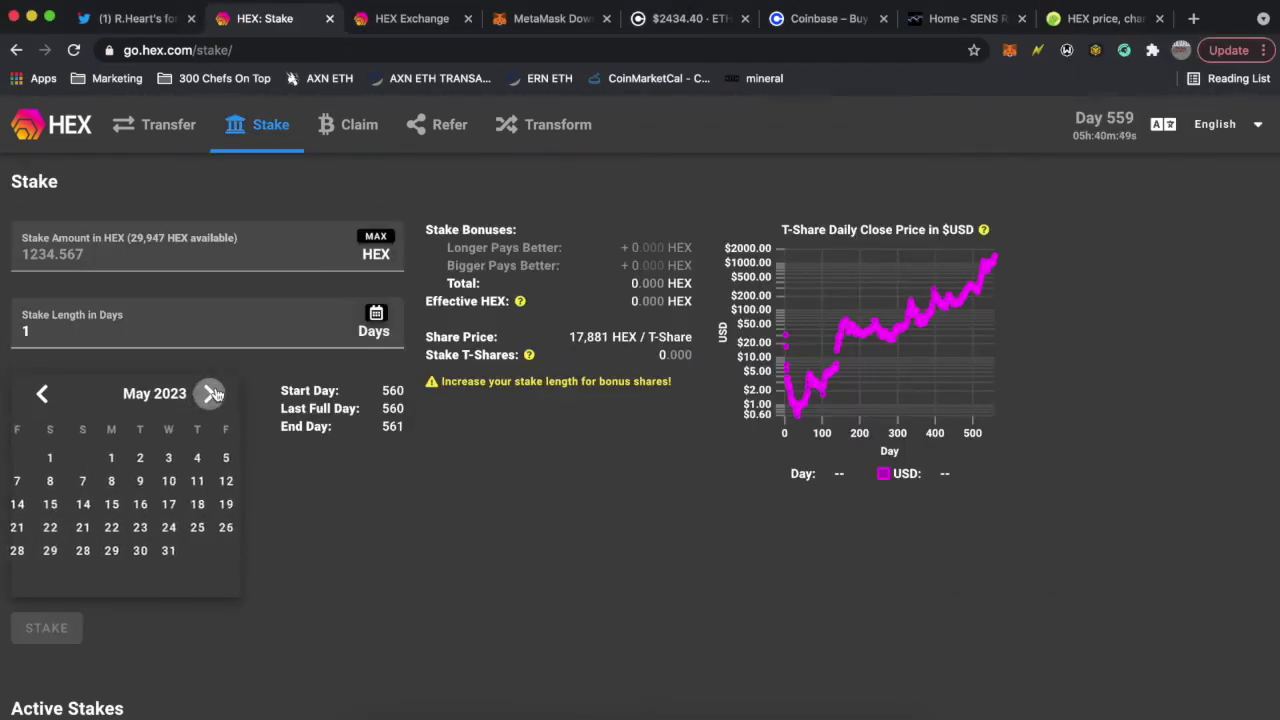
left_click(211, 394)
left_click(211, 394)
key("F4")
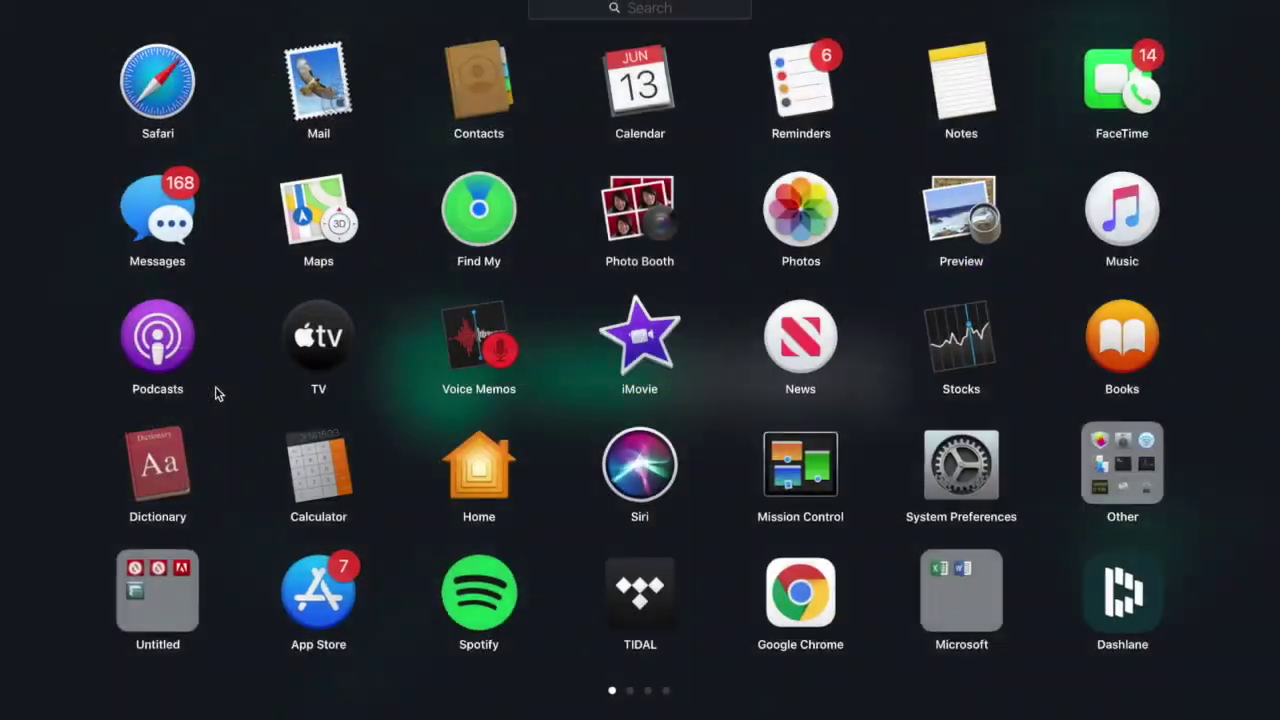
left_click(214, 391)
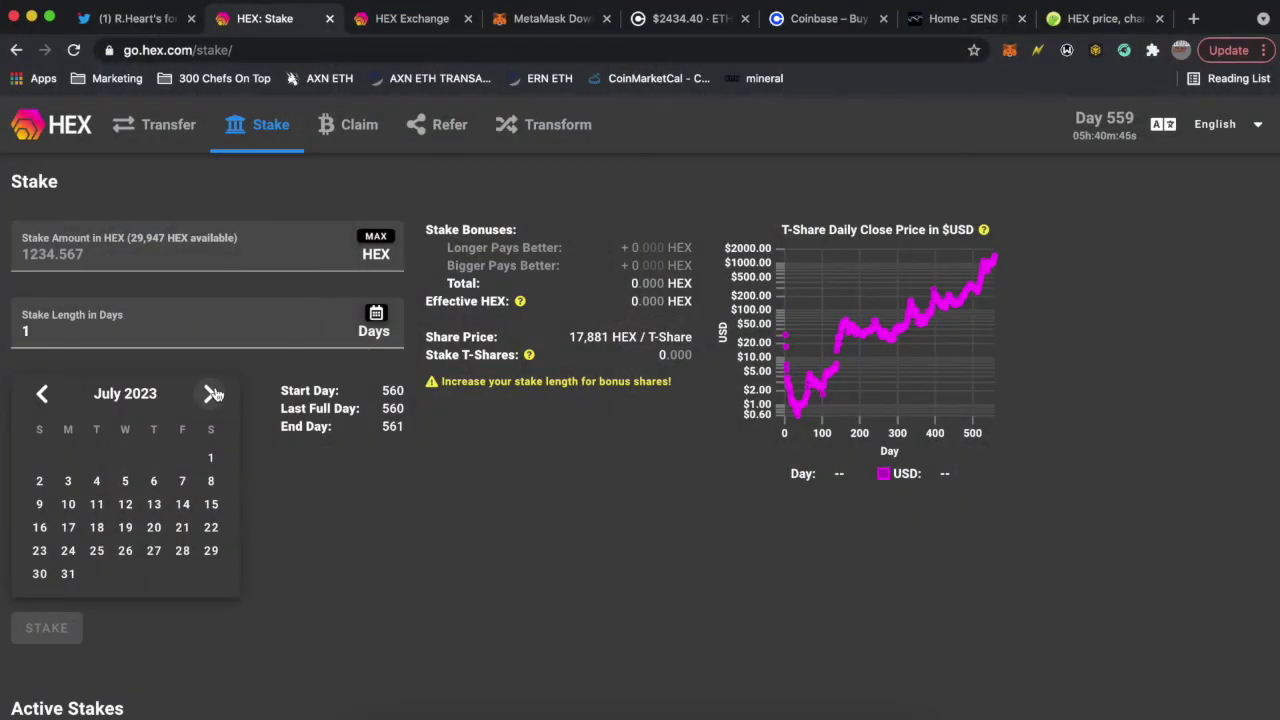
left_click(211, 394)
left_click(211, 394)
left_click(211, 394)
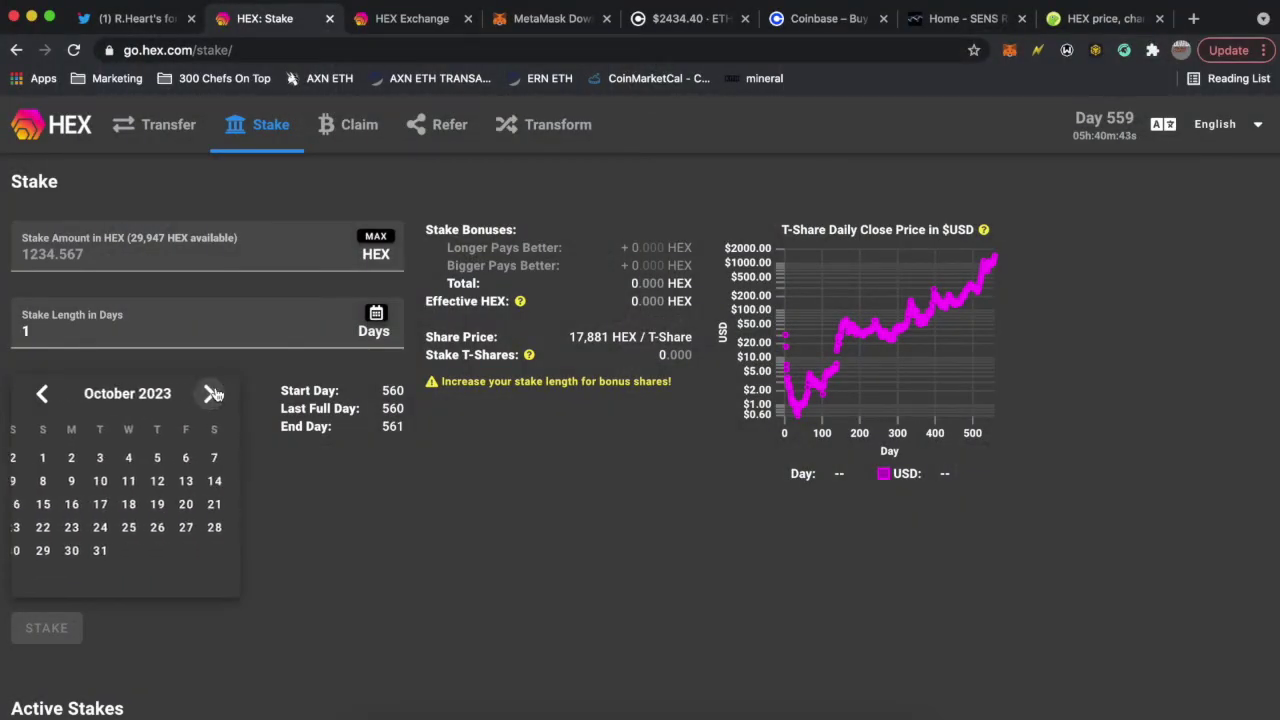
left_click(211, 394)
left_click(211, 394)
left_click(211, 394)
left_click(211, 394)
left_click(211, 394)
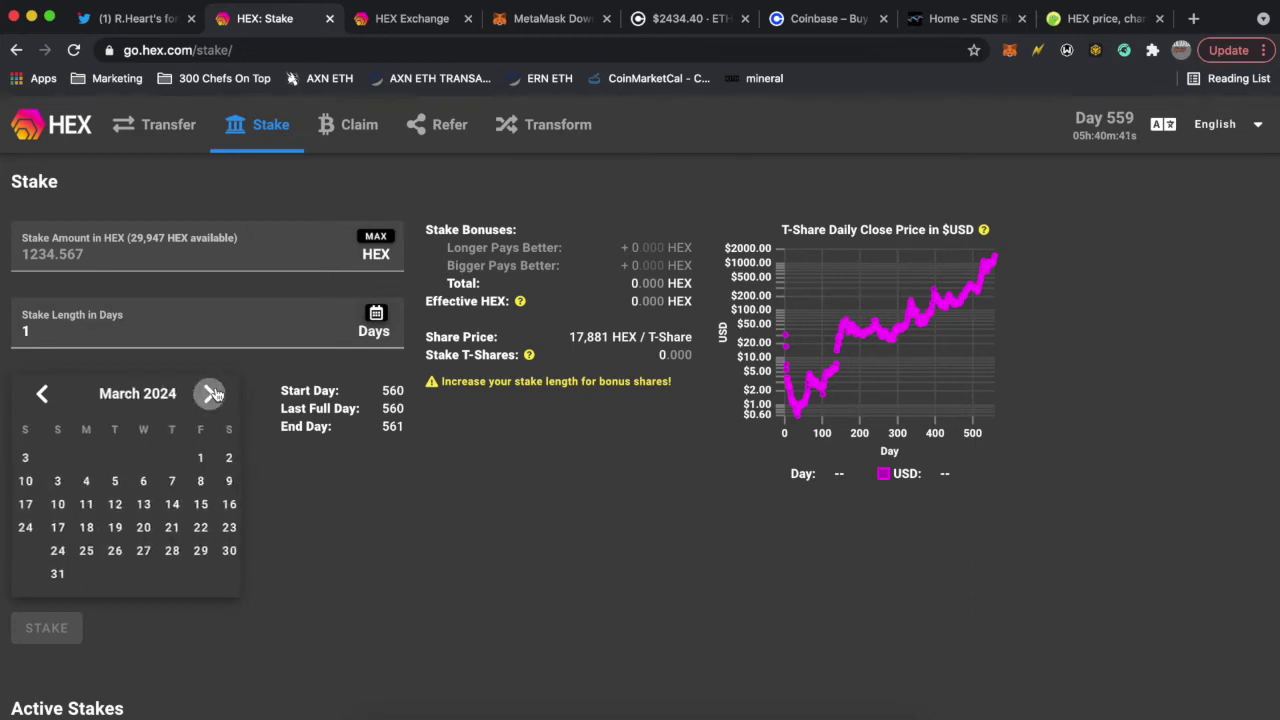
left_click(211, 394)
left_click(211, 394)
left_click(211, 394)
left_click(211, 394)
left_click(211, 394)
left_click(211, 394)
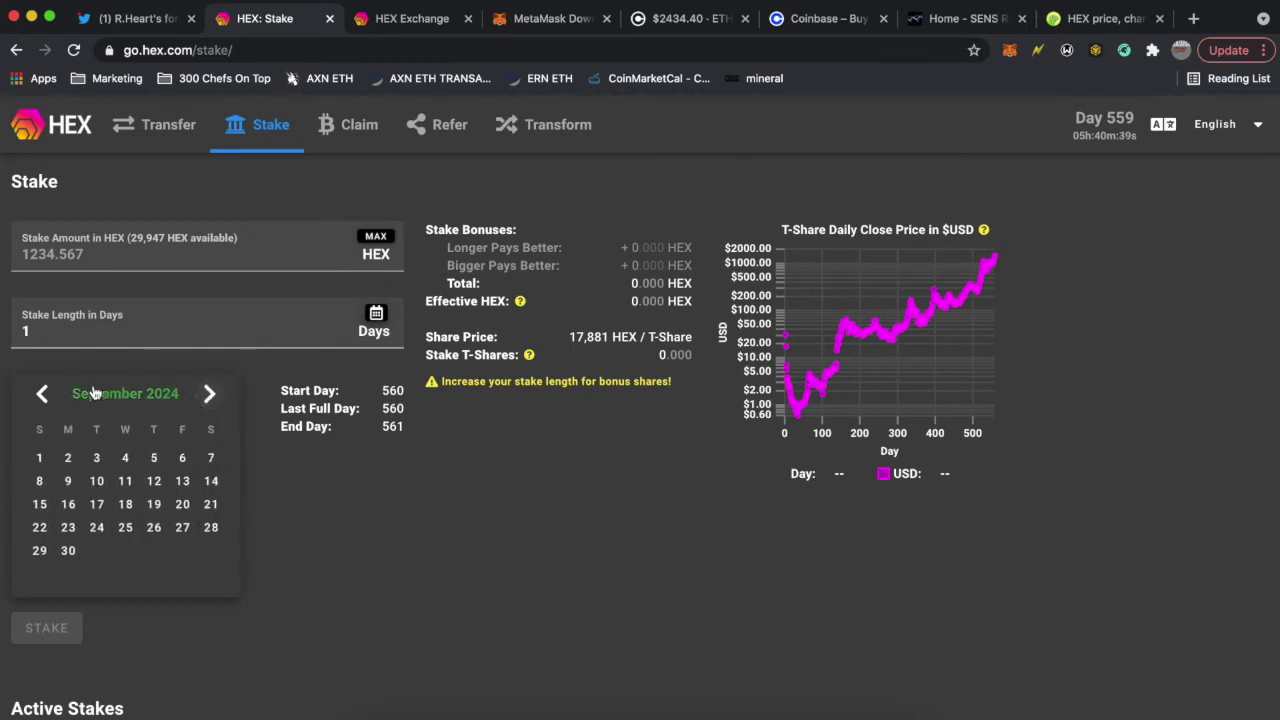
left_click(211, 394)
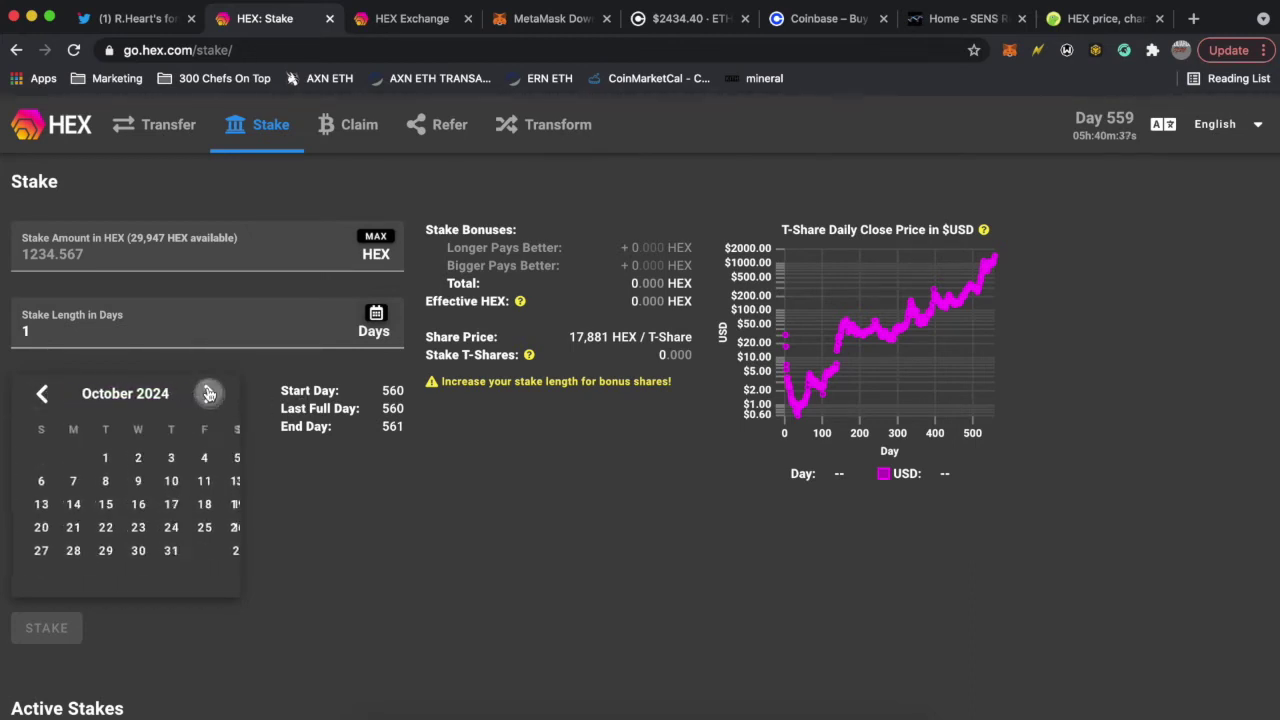
left_click(211, 394)
left_click(209, 394)
left_click(209, 394)
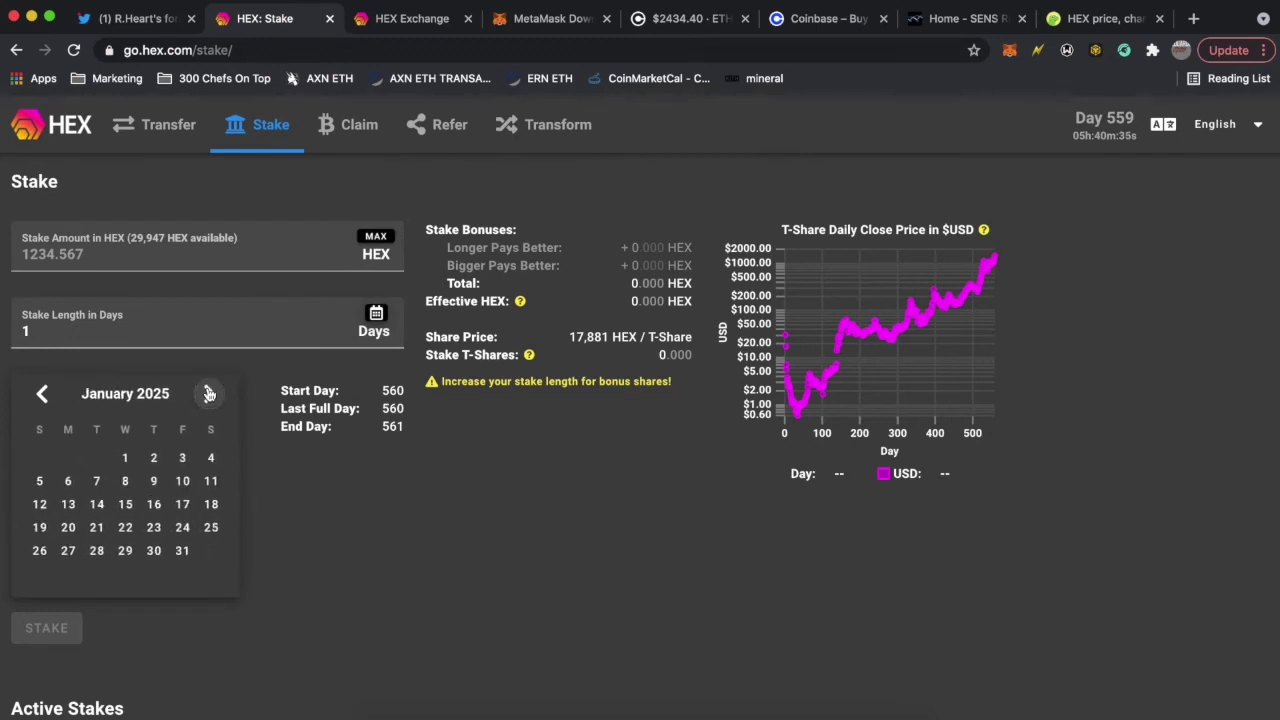
left_click(209, 394)
- Pick 1 January 2025 as the end date: 1298 days, End Day 1858
left_click(42, 394)
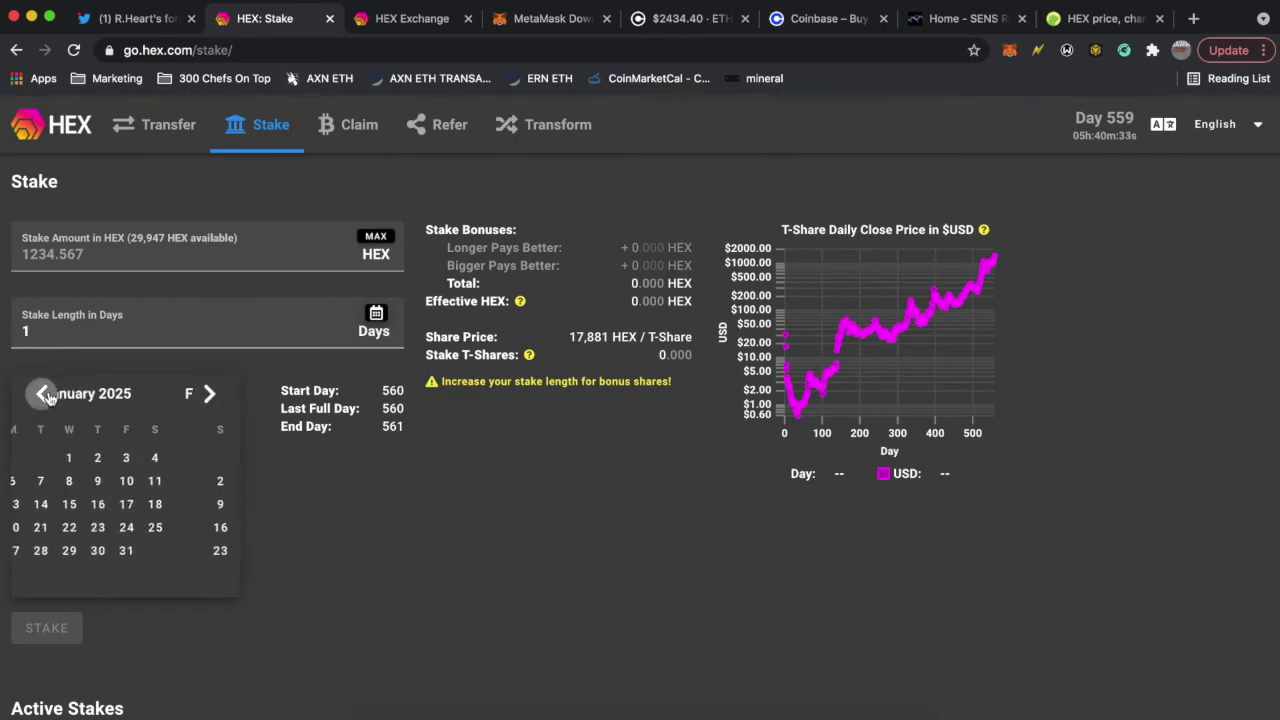
left_click(126, 460)
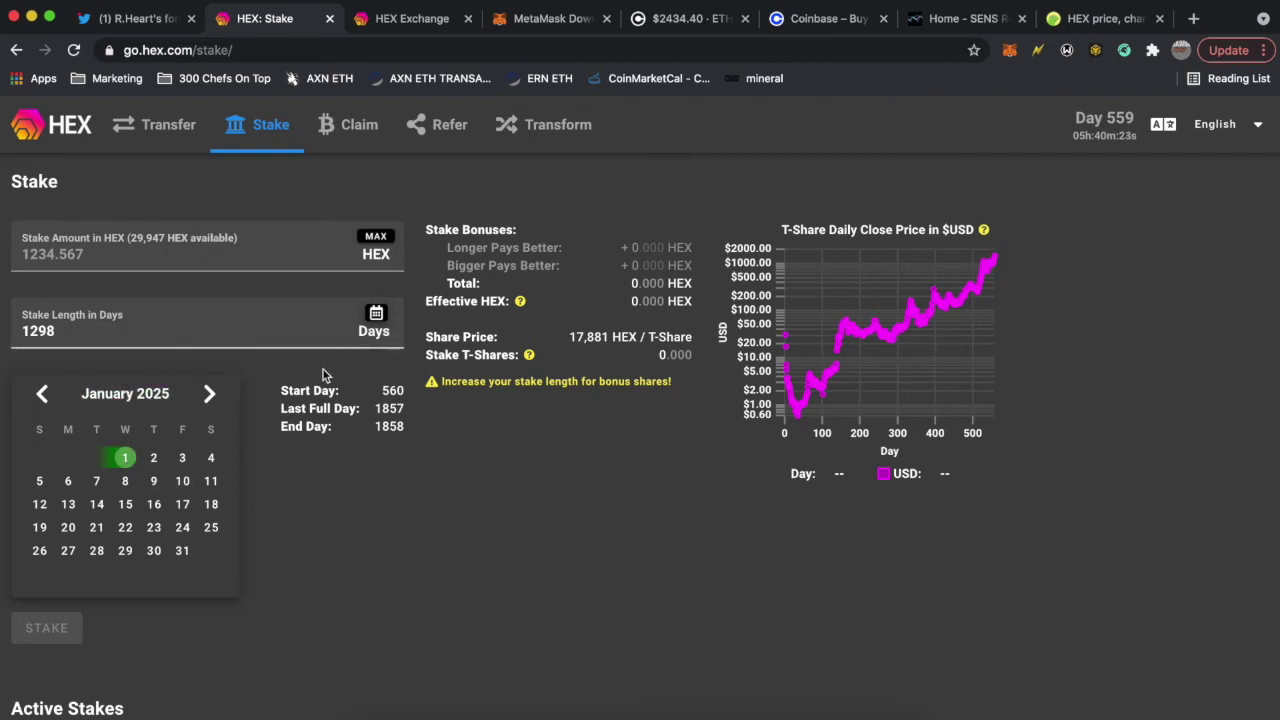
left_click(165, 242)
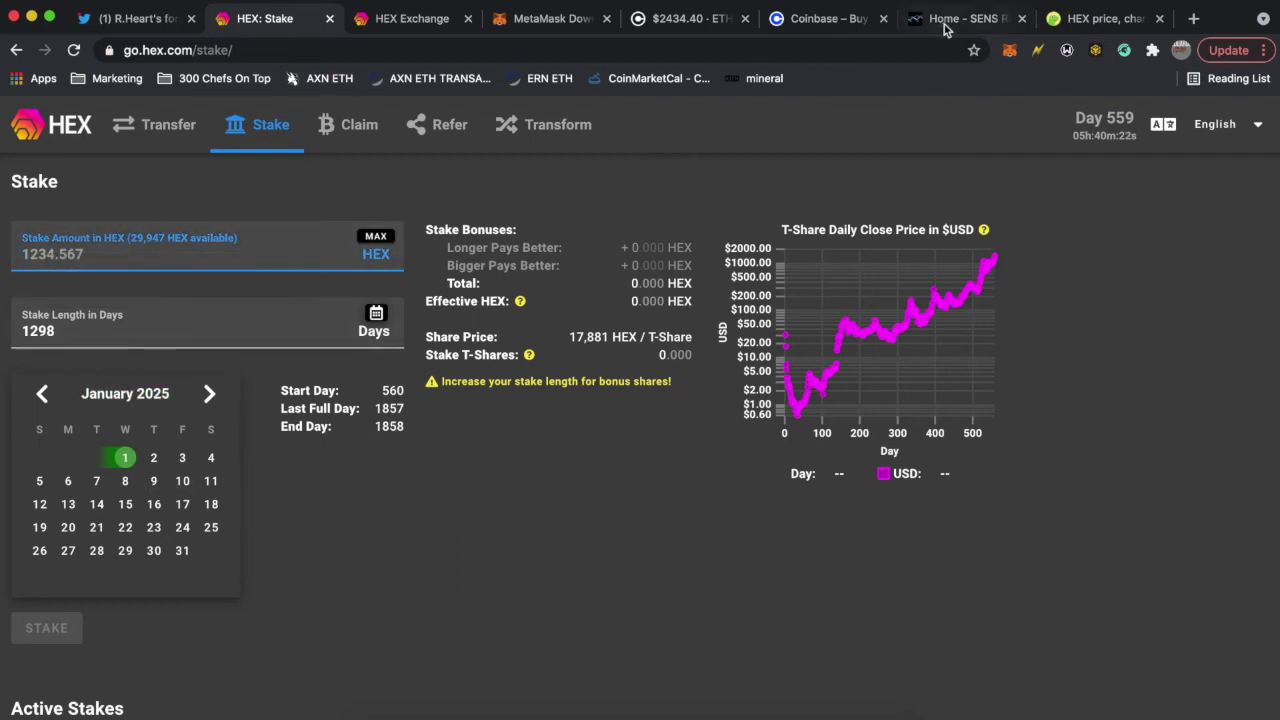
- Price 500 USD in CoinGecko's converter (about 6,061 HEX), then go back to the HEX Stake page
left_click(1097, 18)
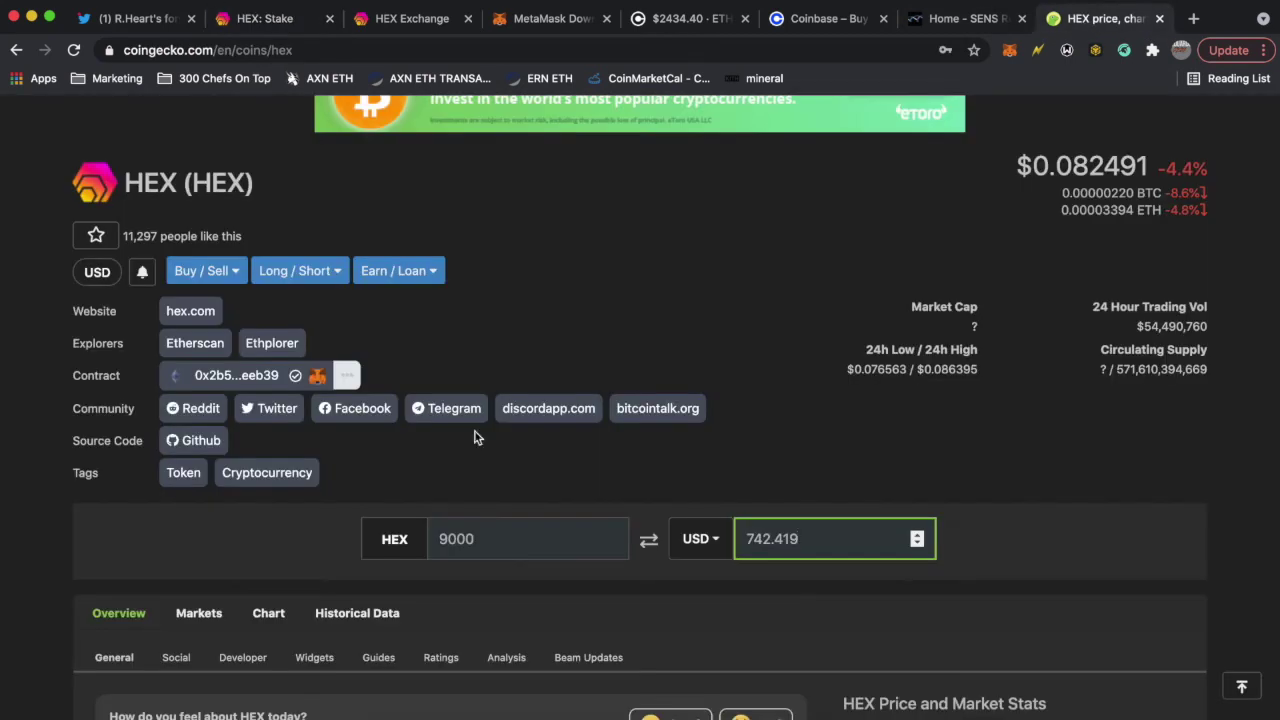
left_click(648, 540)
left_click(531, 535)
type("500")
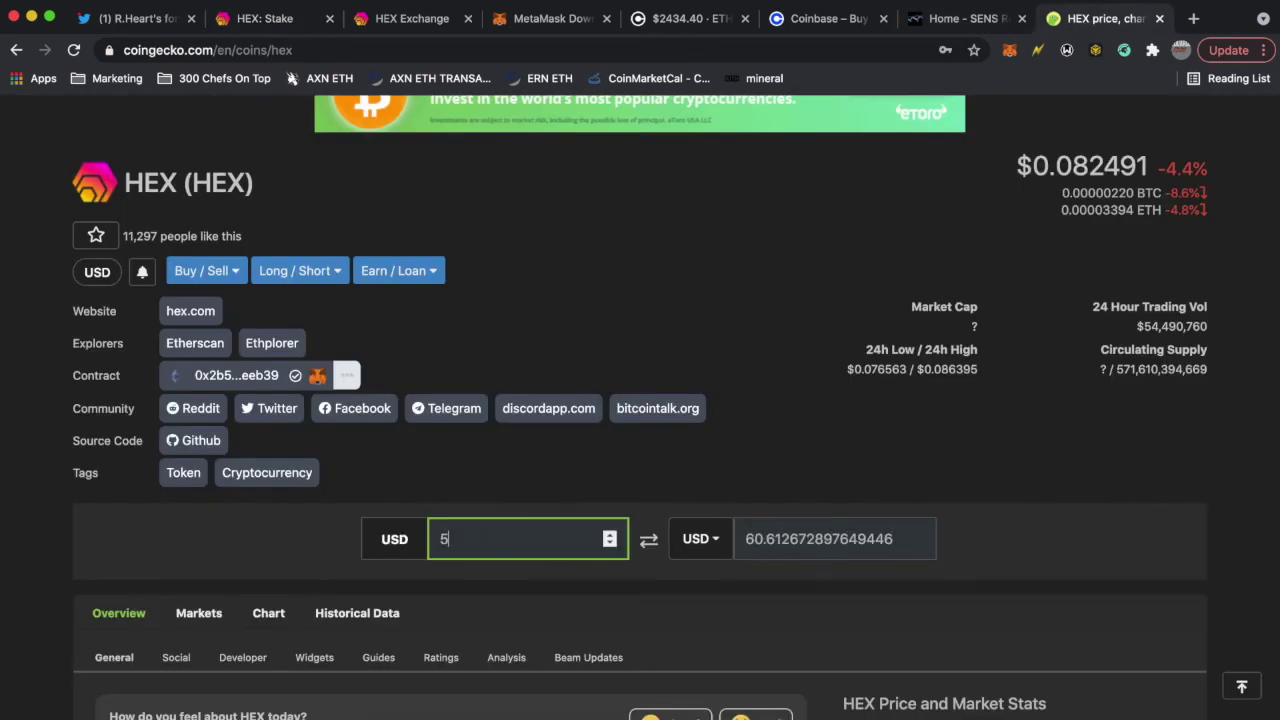
left_click(772, 618)
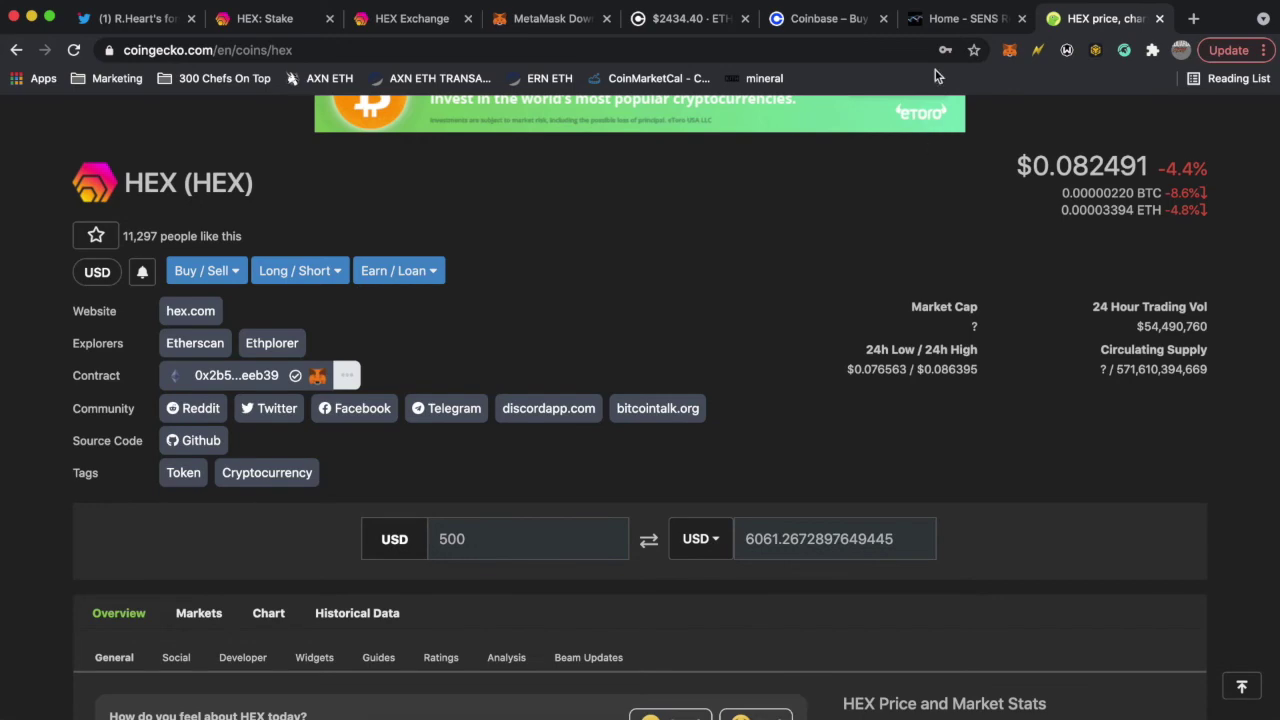
left_click(970, 19)
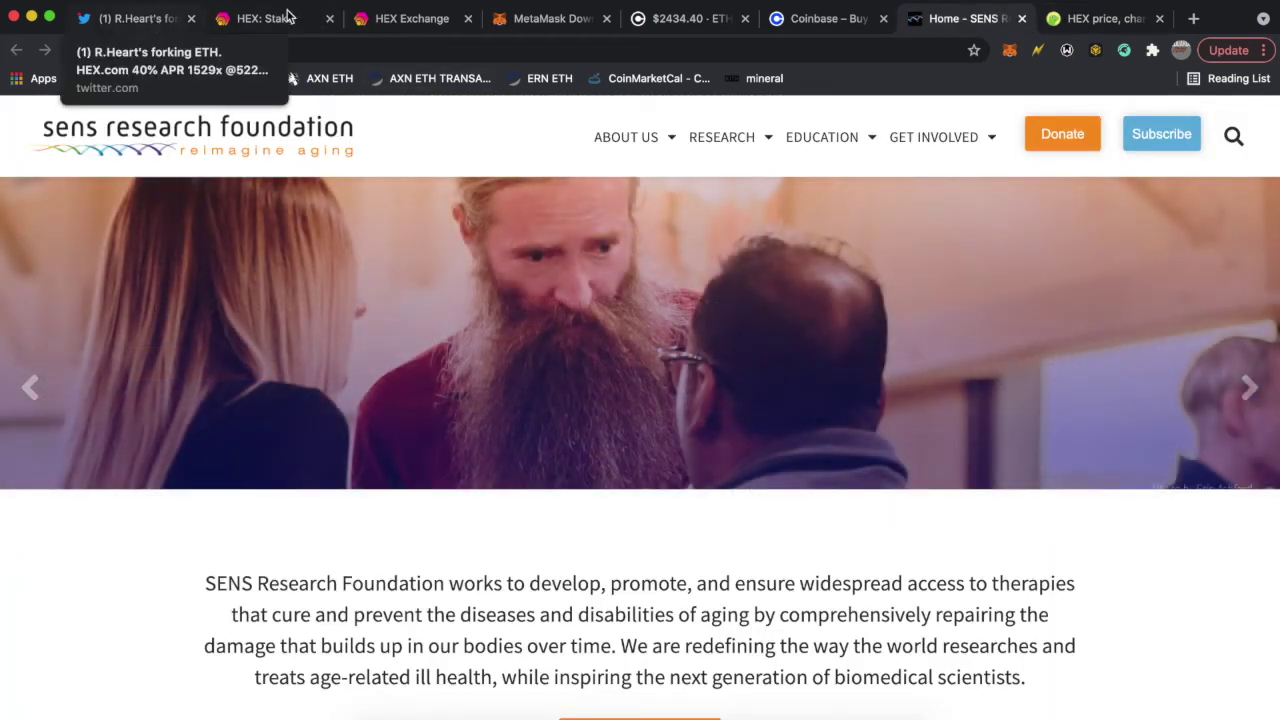
left_click(288, 14)
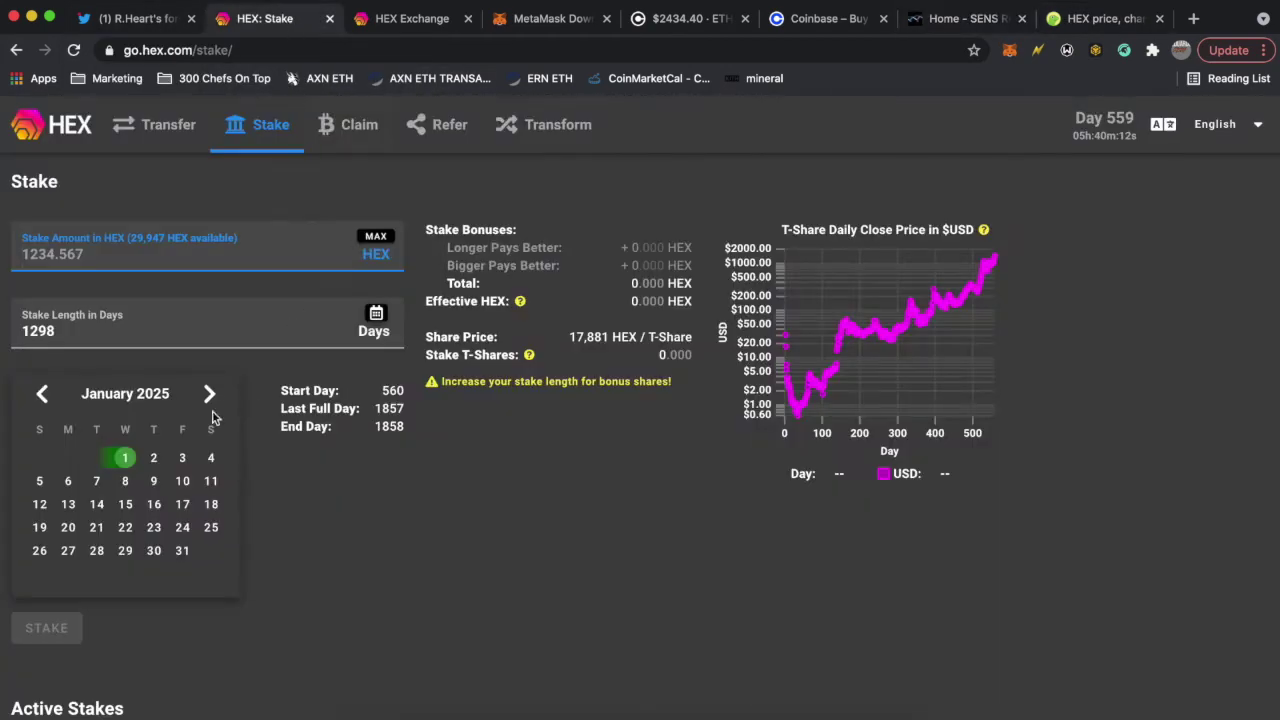
- Enter a 7000 HEX stake over 1298 days (11,988 effective HEX, 0.670 T-Shares) and submit it
left_click(80, 252)
type("7000")
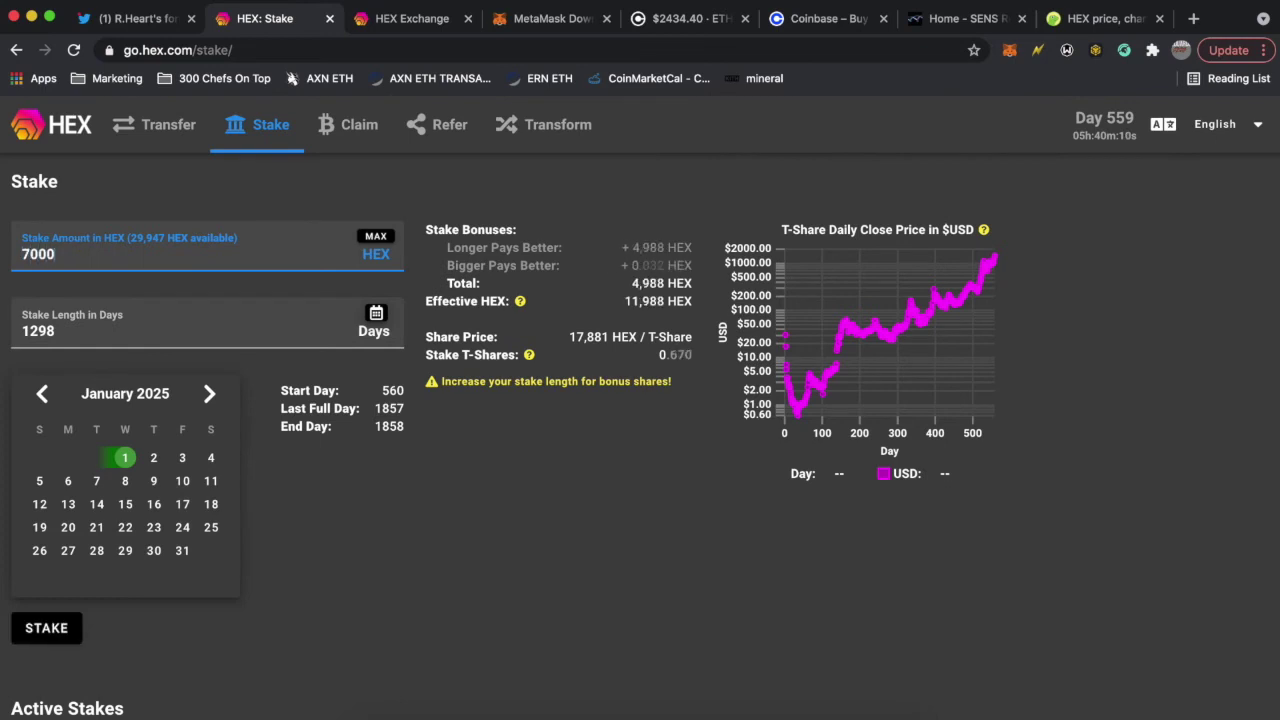
left_click(157, 214)
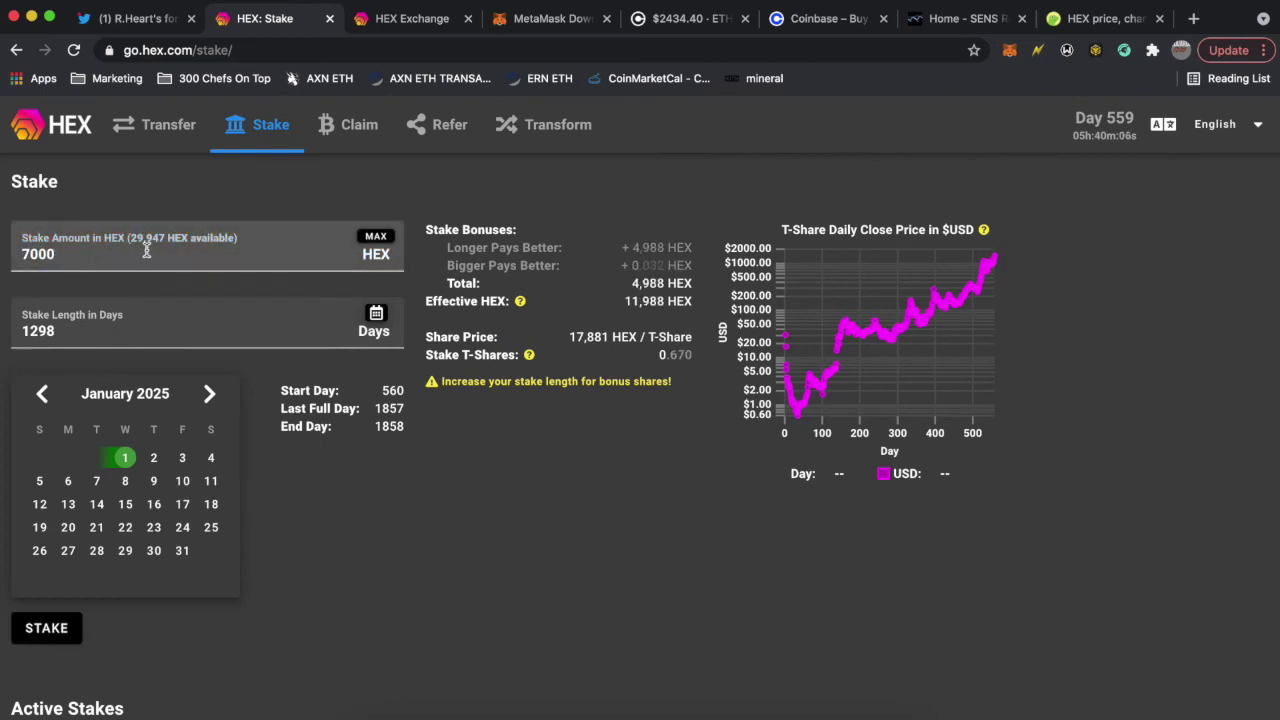
left_click(108, 262)
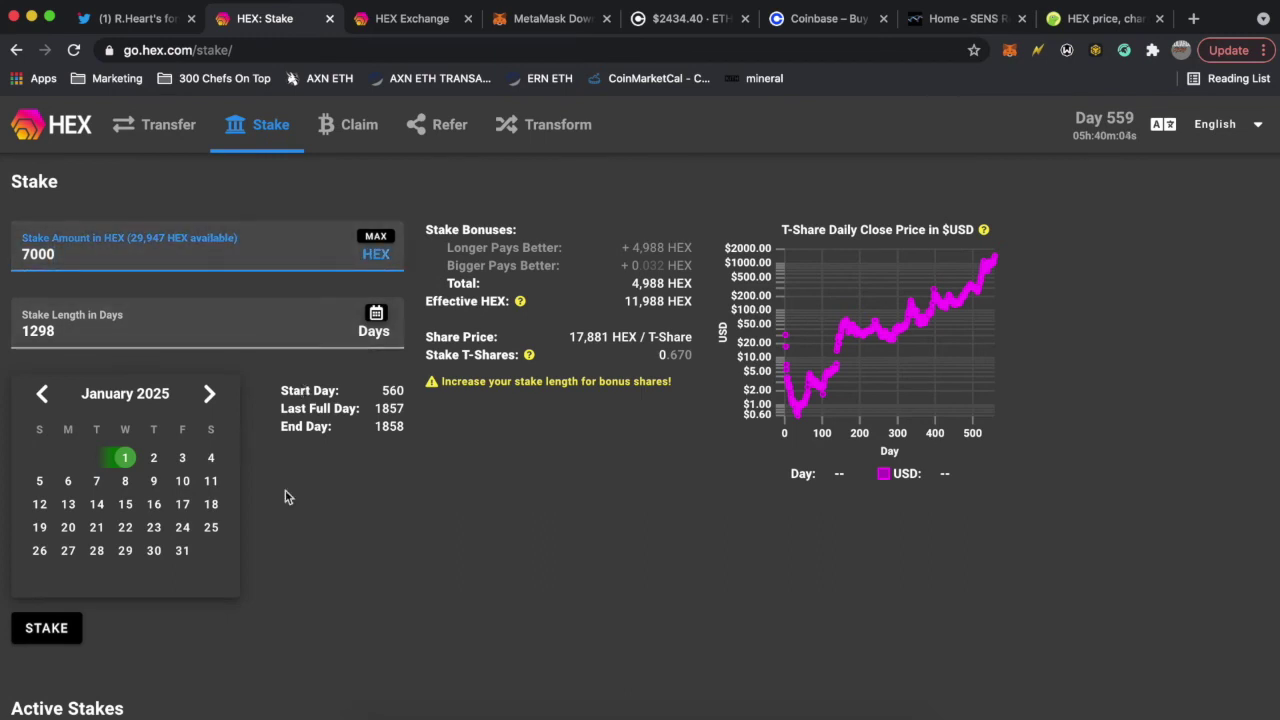
left_click(87, 407)
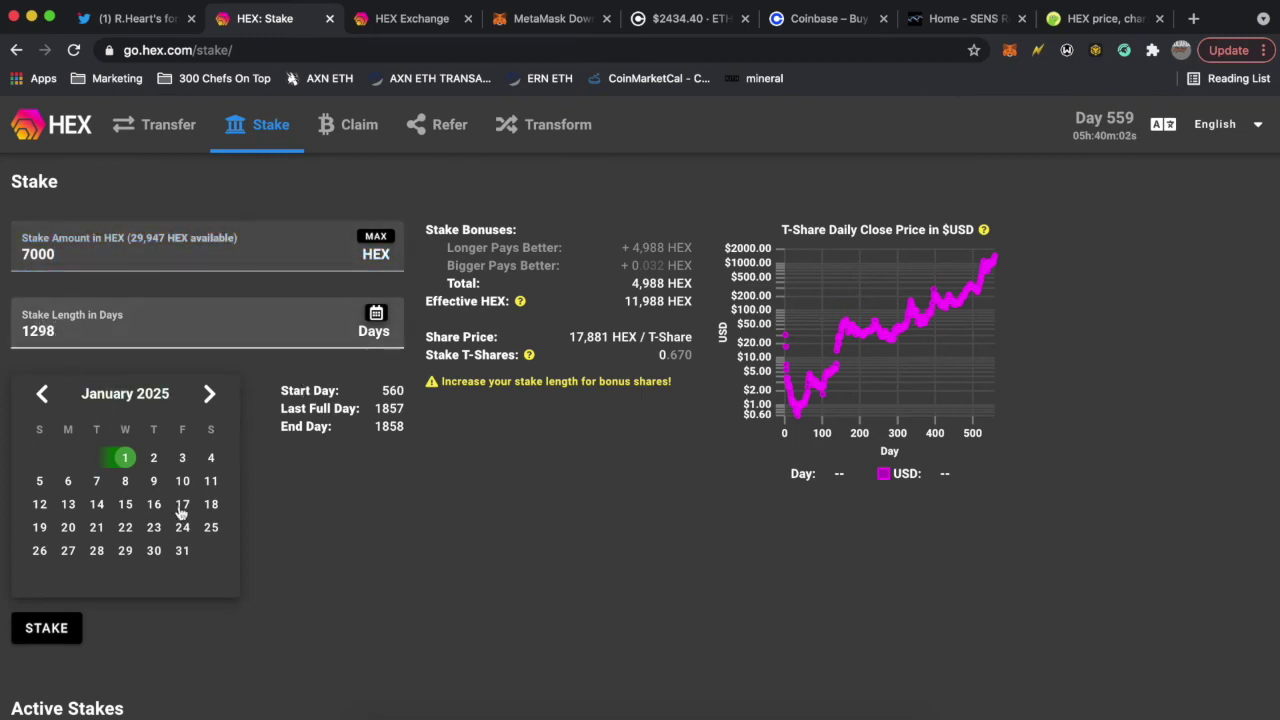
scroll(200, 624, "down", 1)
scroll(200, 624, "down", 2)
left_click(48, 554)
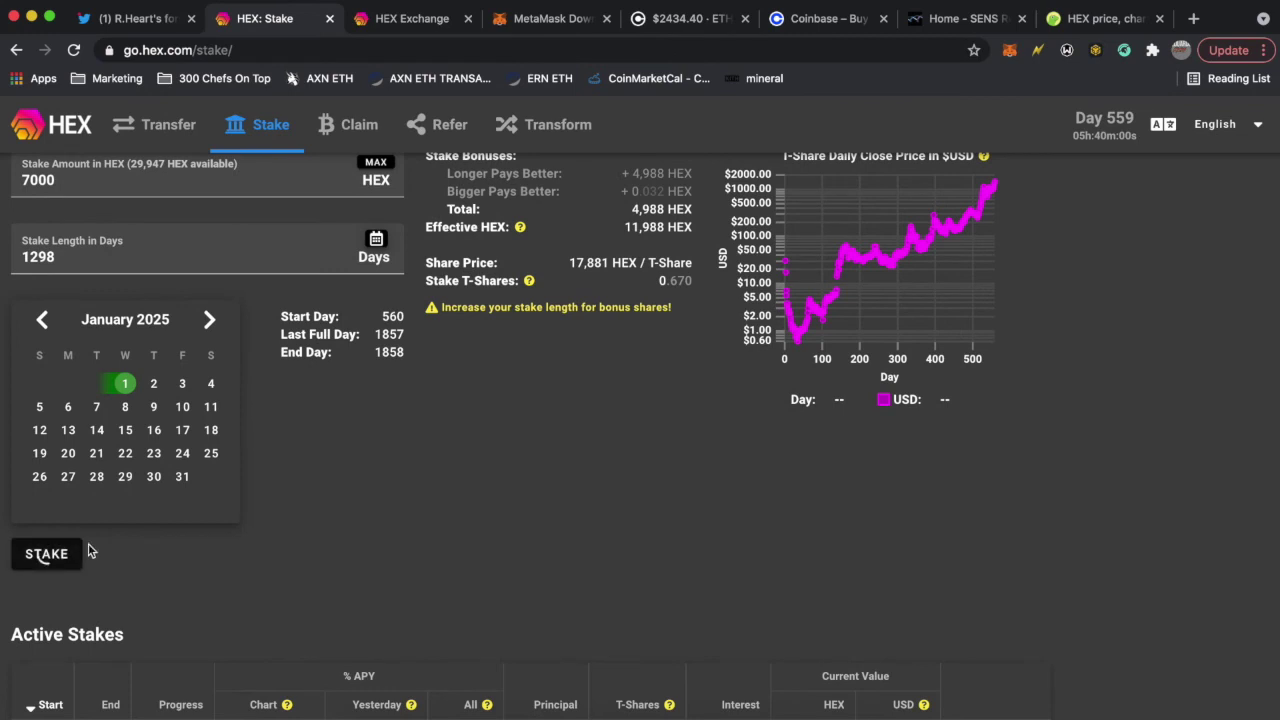
- Confirm the MetaMask stake-start transaction with its 0.001257 ETH ($3.06) gas fee
scroll(425, 513, "up", 1)
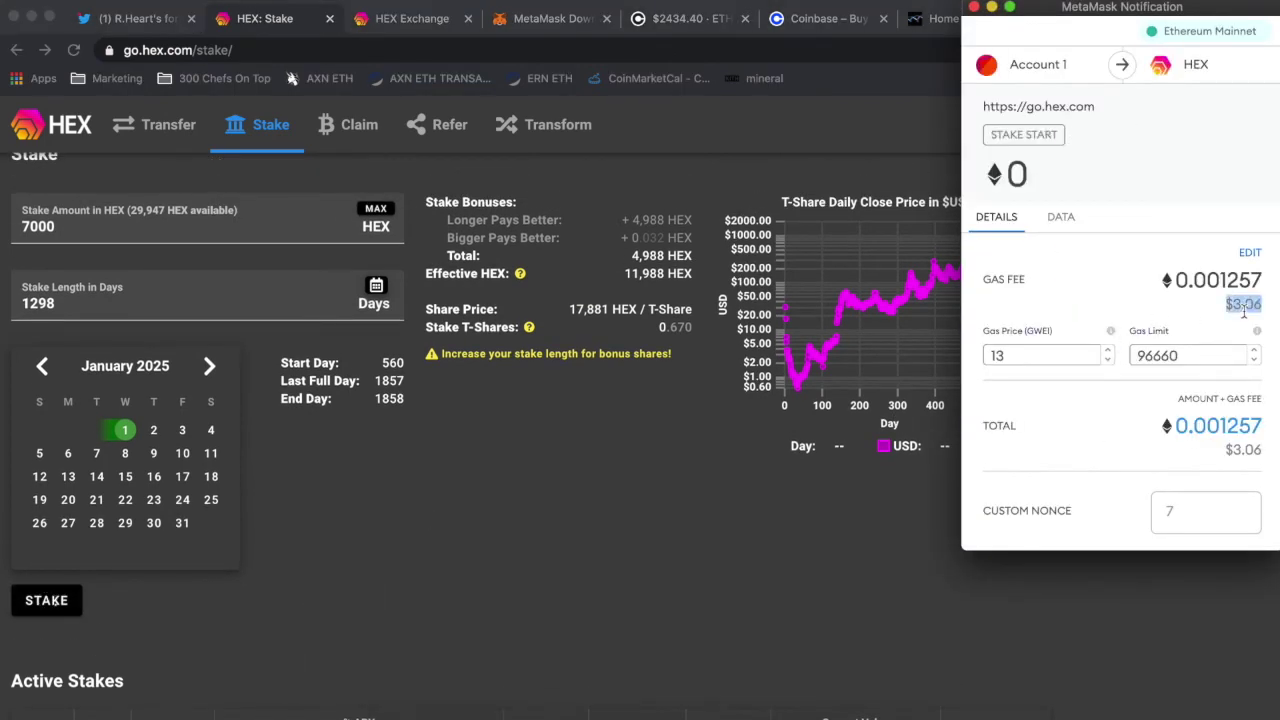
double_click(1248, 308)
scroll(1251, 309, "down", 2)
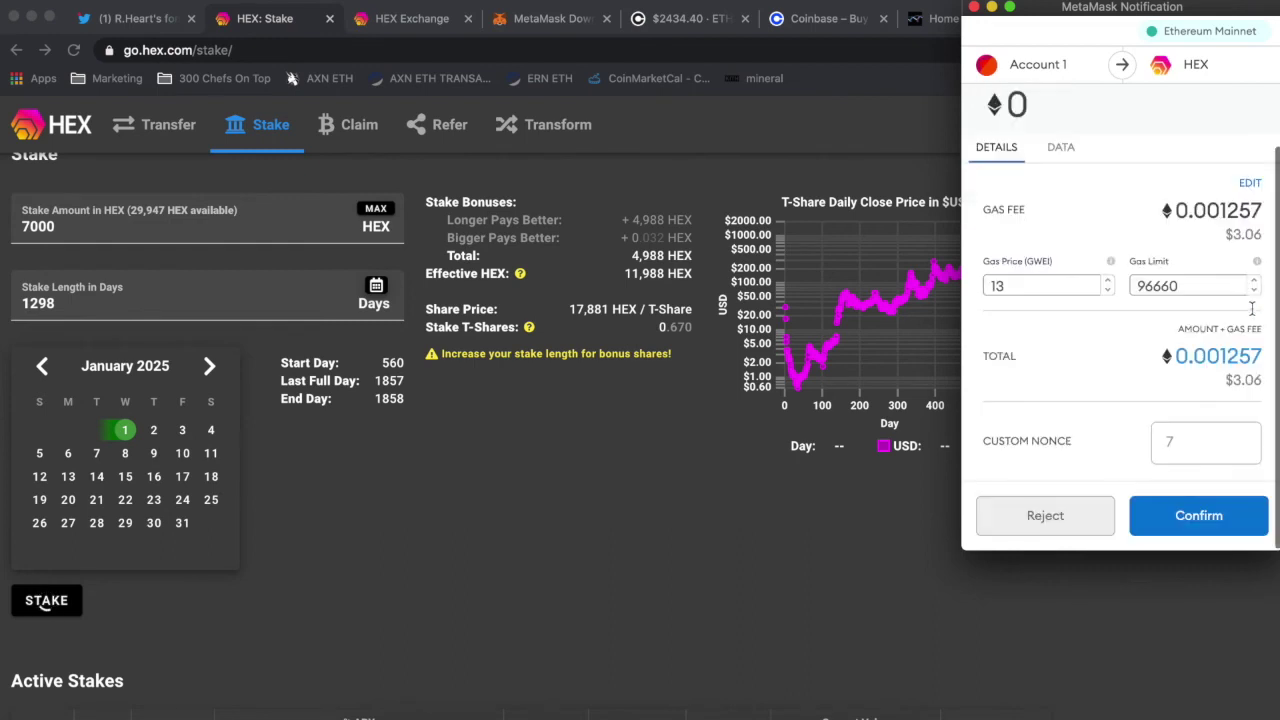
left_click(1190, 518)
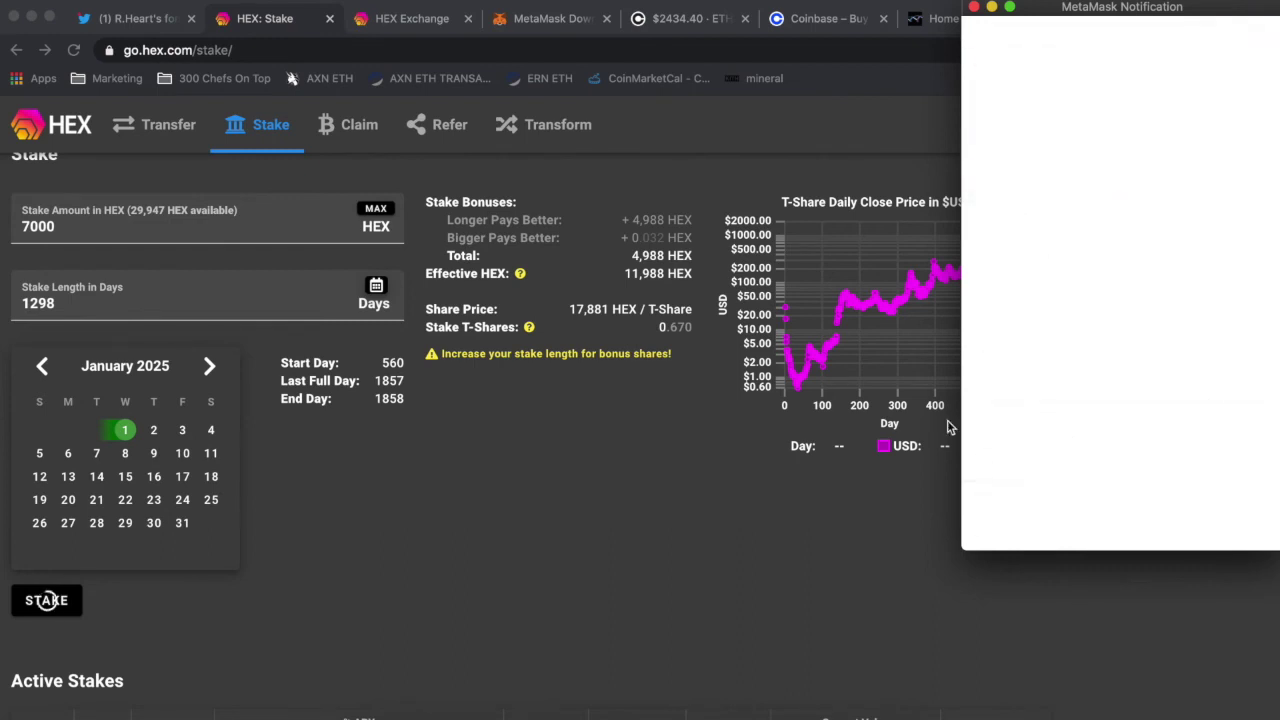
- Value 7000 HEX in CoinGecko's HEX-to-USD converter, showing 577.437 USD
scroll(922, 334, "down", 1)
left_click(1070, 14)
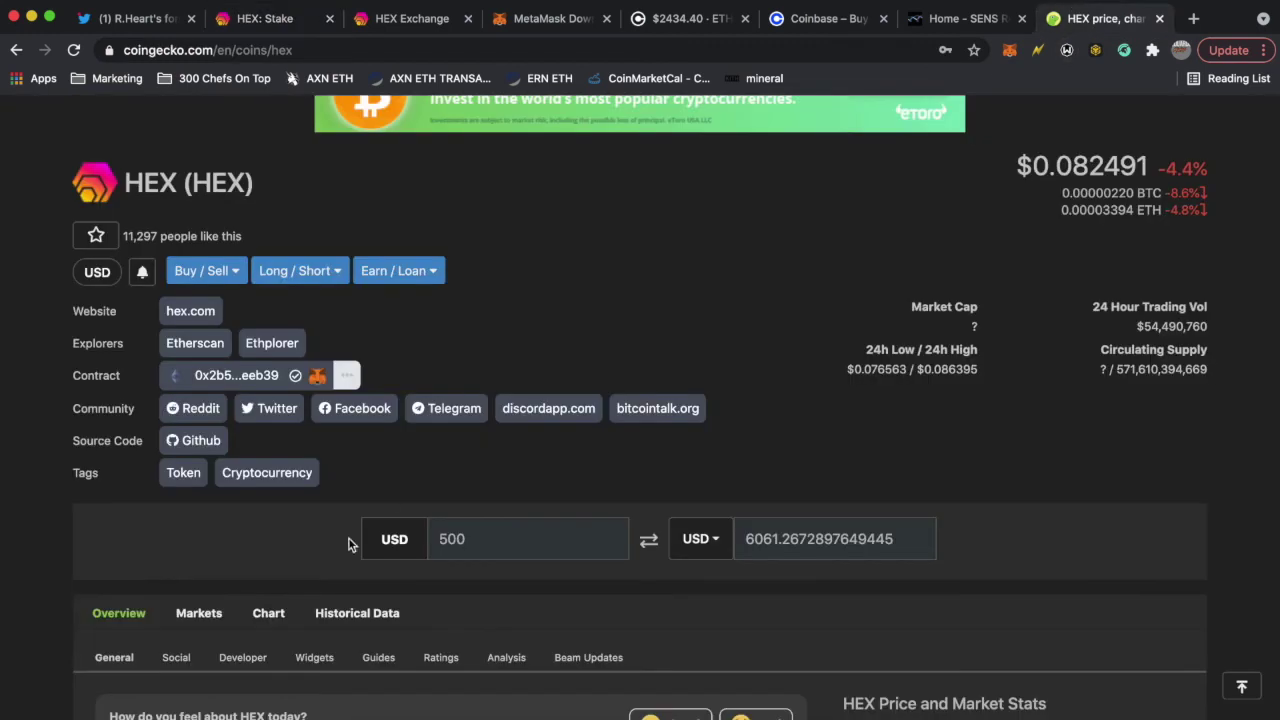
left_click(648, 539)
double_click(512, 539)
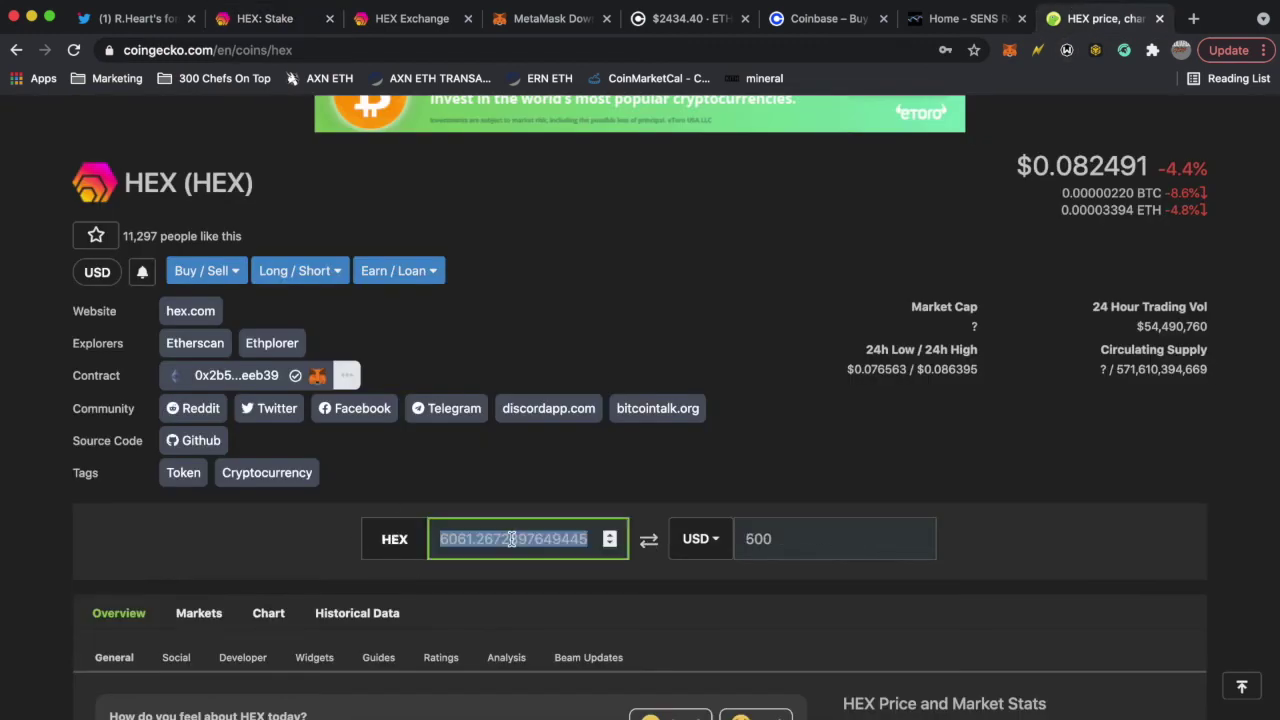
type("7000")
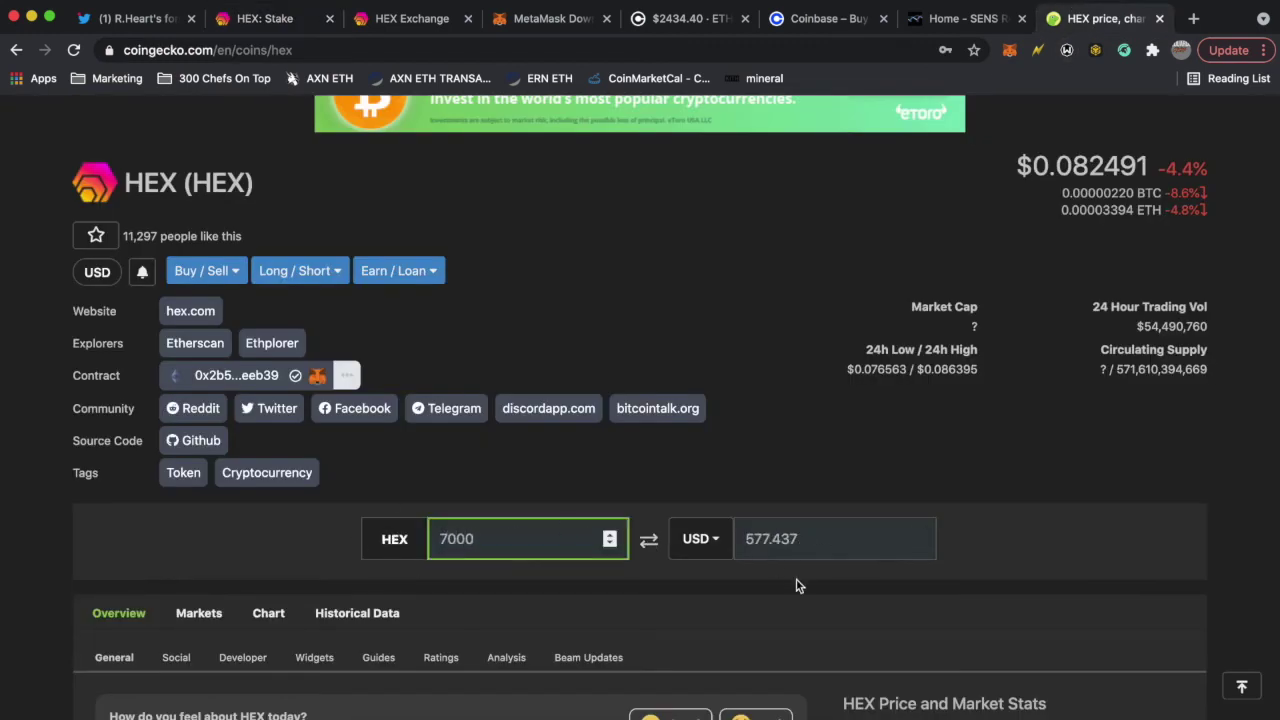
left_click(798, 585)
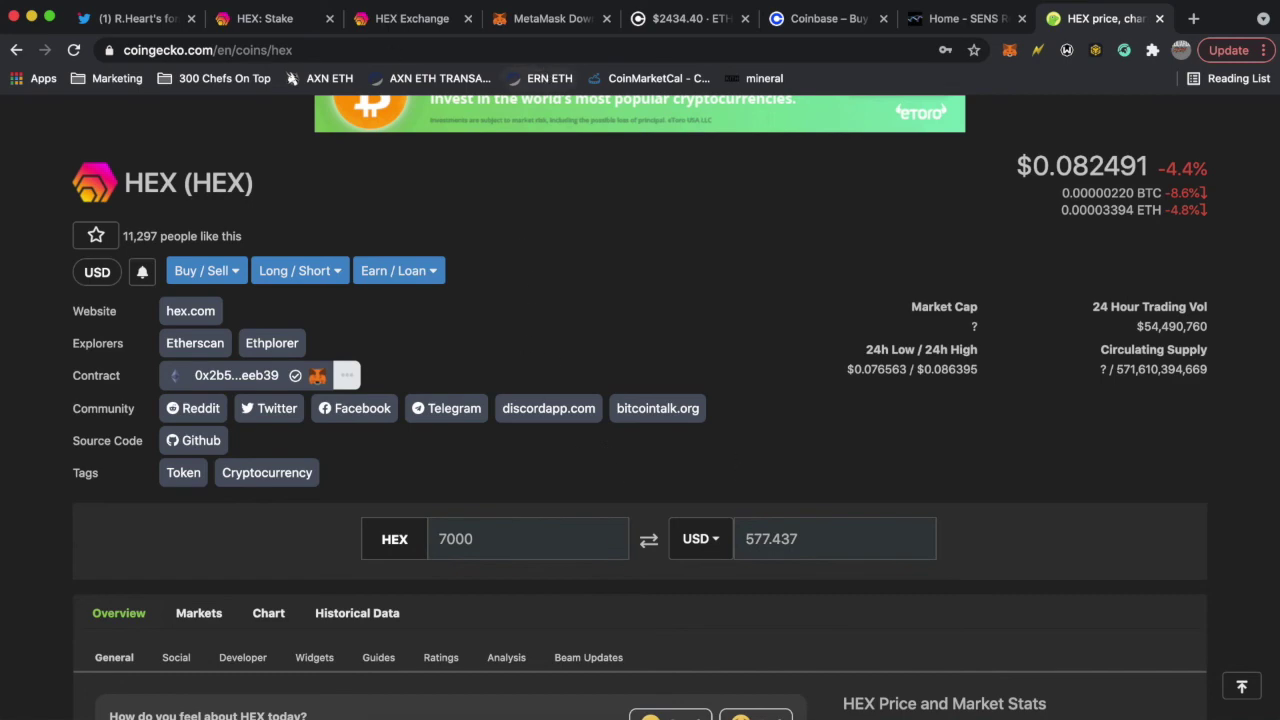
- Reload the HEX Stake page so Active Stakes lists the pending 7,000 HEX stake, days 560–1858
left_click(285, 20)
scroll(216, 514, "up", 1)
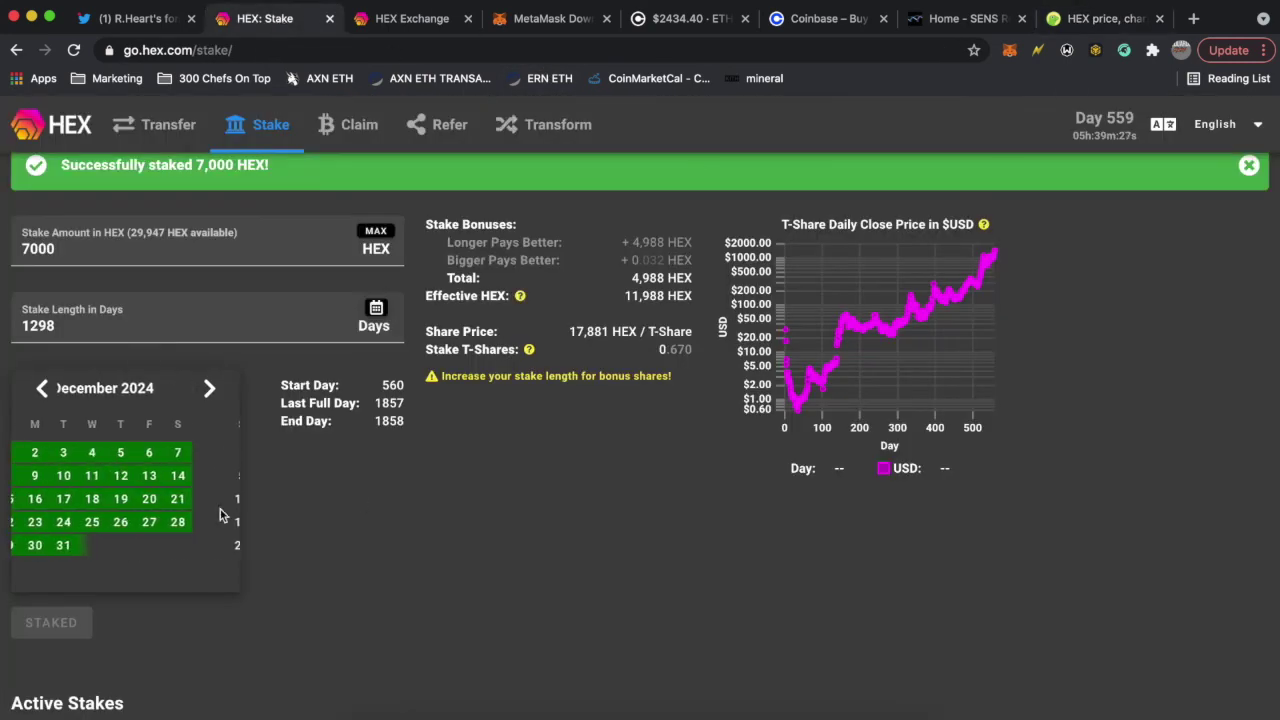
scroll(274, 506, "down", 3)
scroll(274, 506, "up", 5)
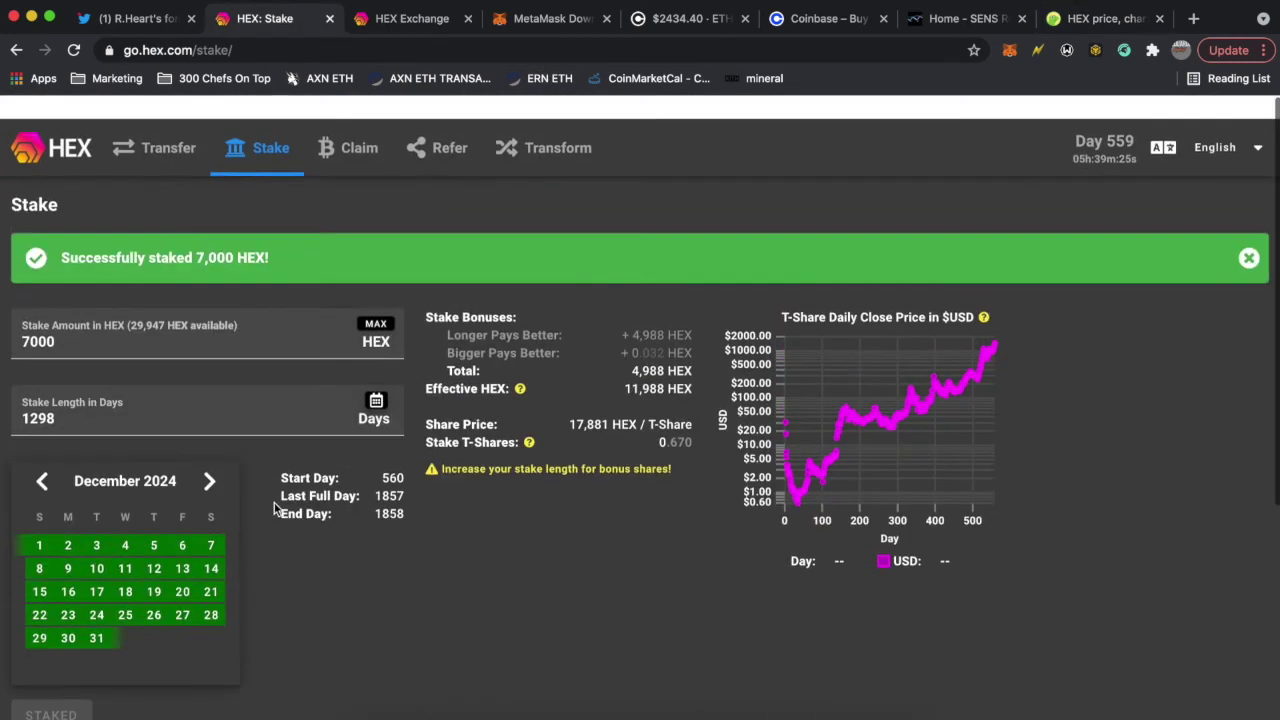
scroll(493, 512, "down", 4)
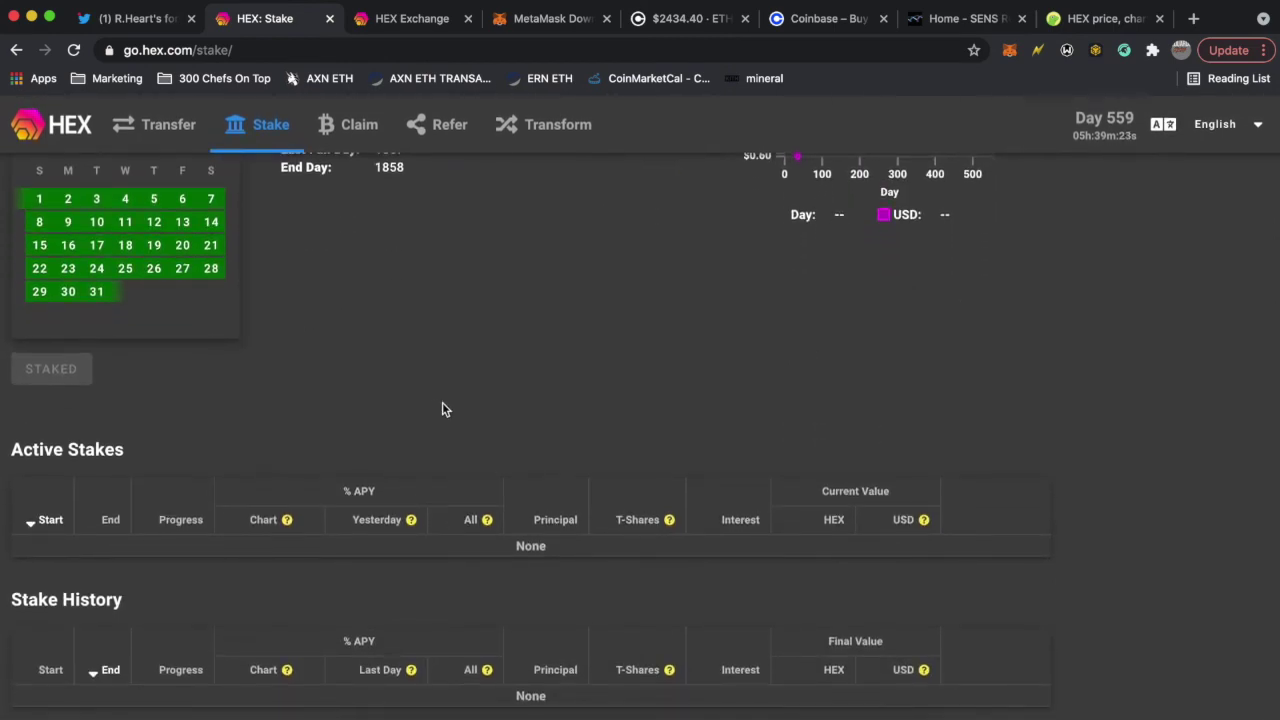
key("super+r")
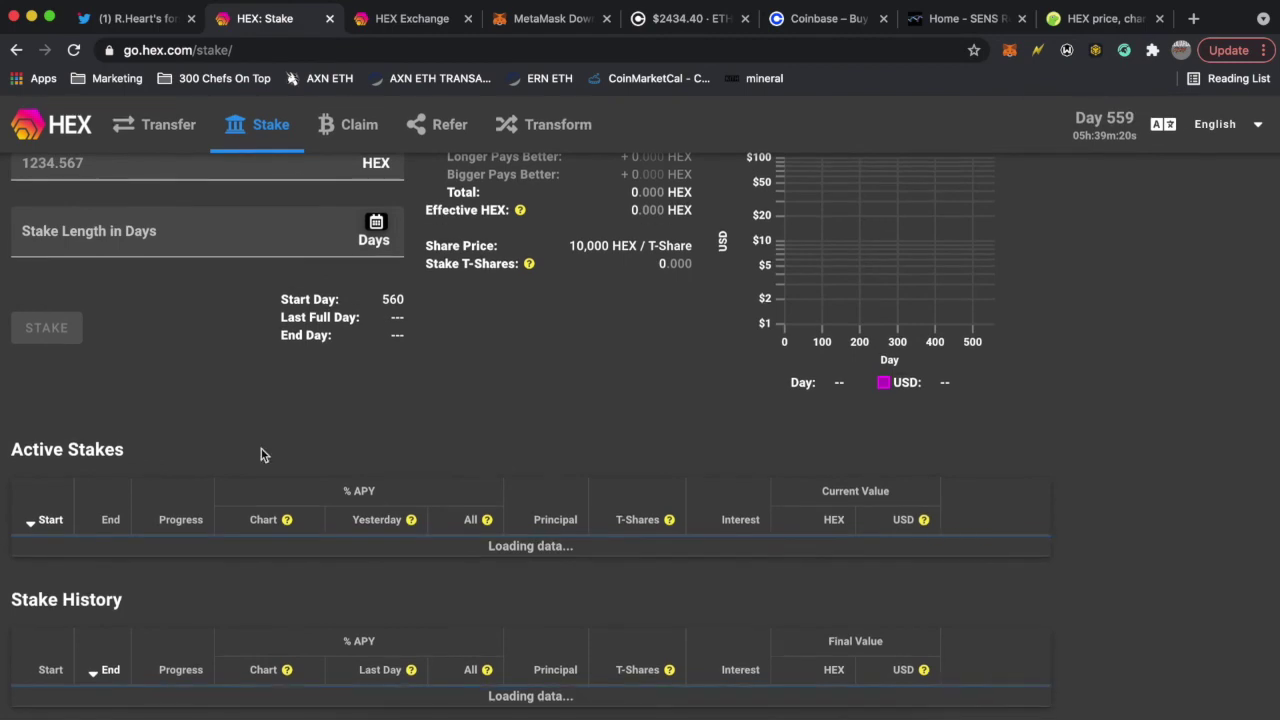
scroll(813, 530, "up", 5)
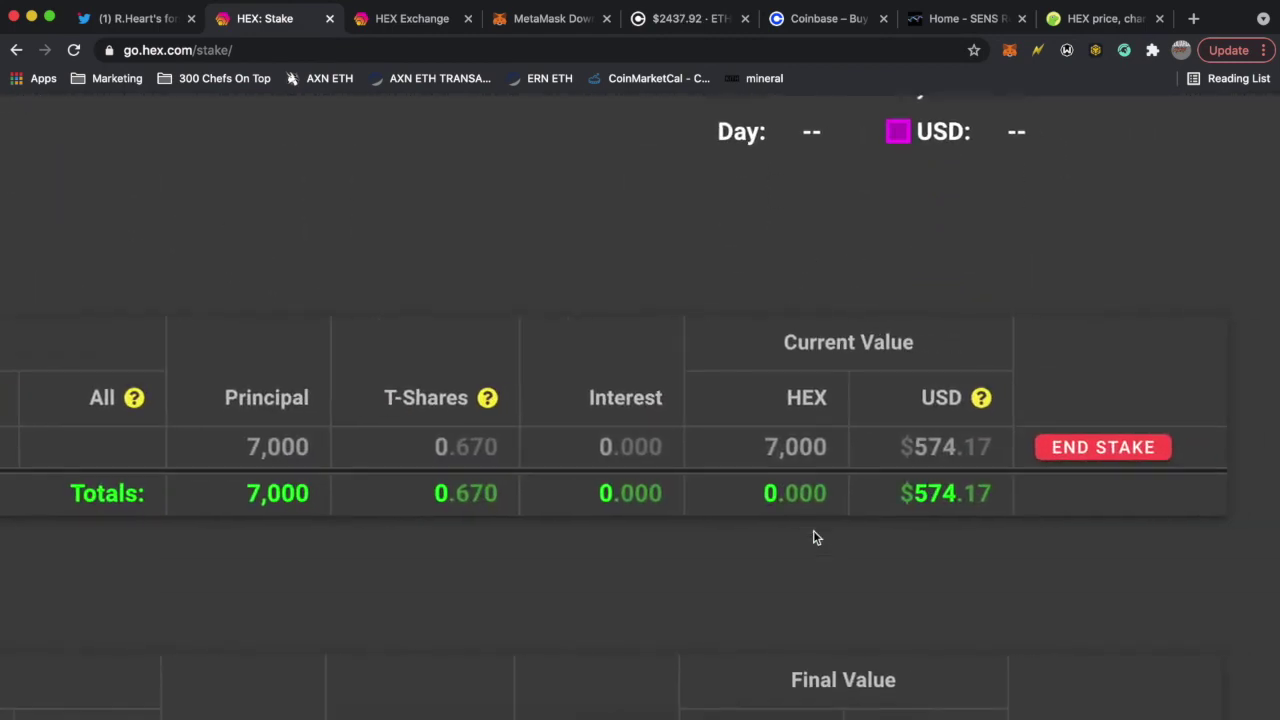
scroll(813, 537, "down", 2)
scroll(813, 537, "down", 5)
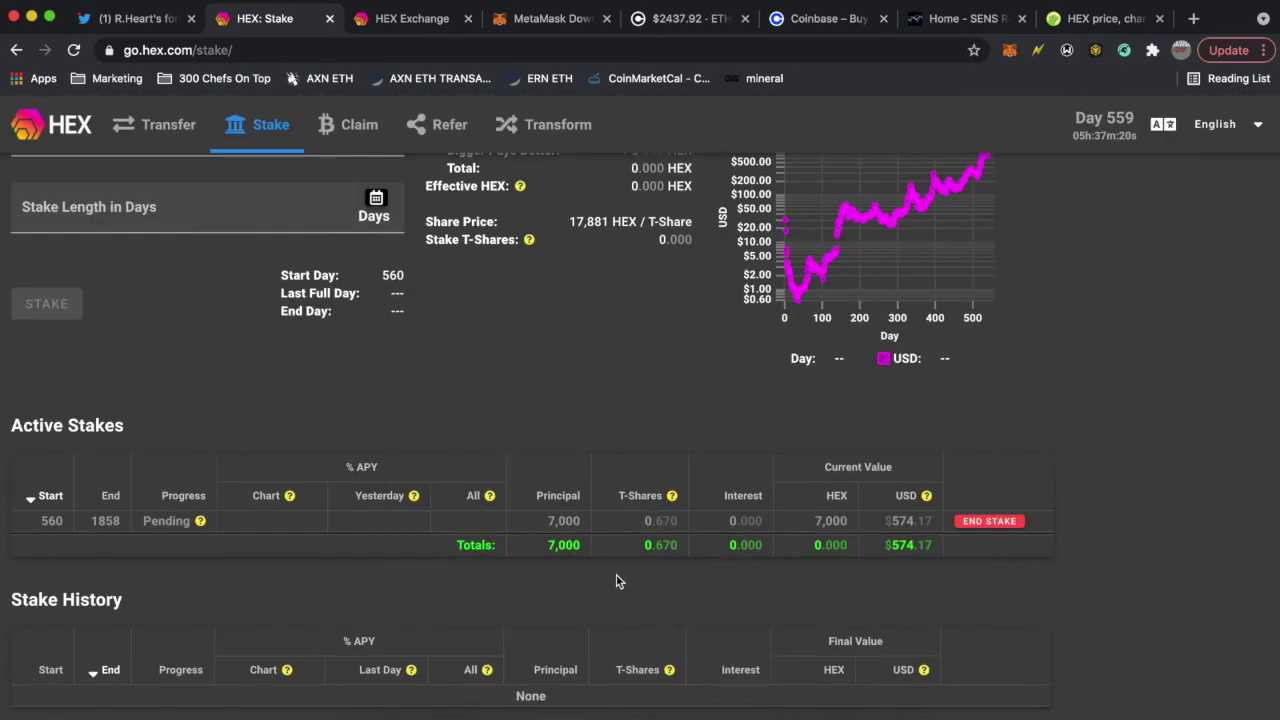
scroll(423, 551, "up", 5)
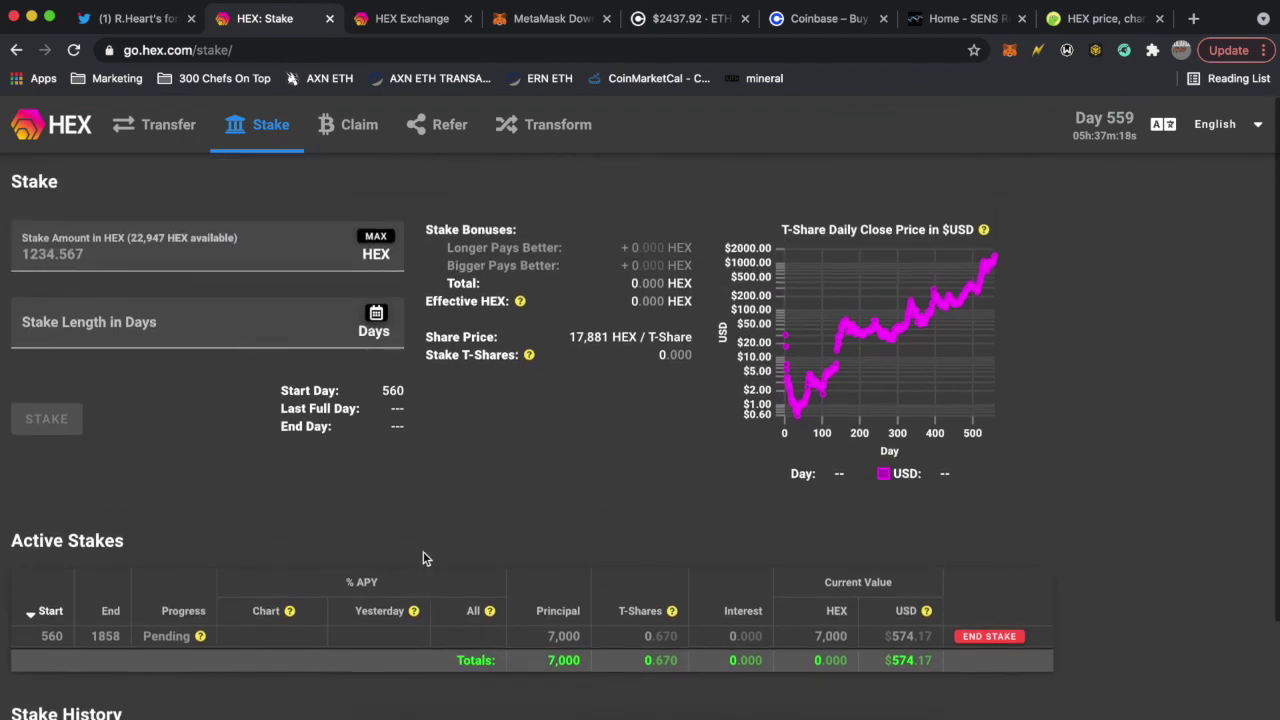
scroll(423, 551, "down", 4)
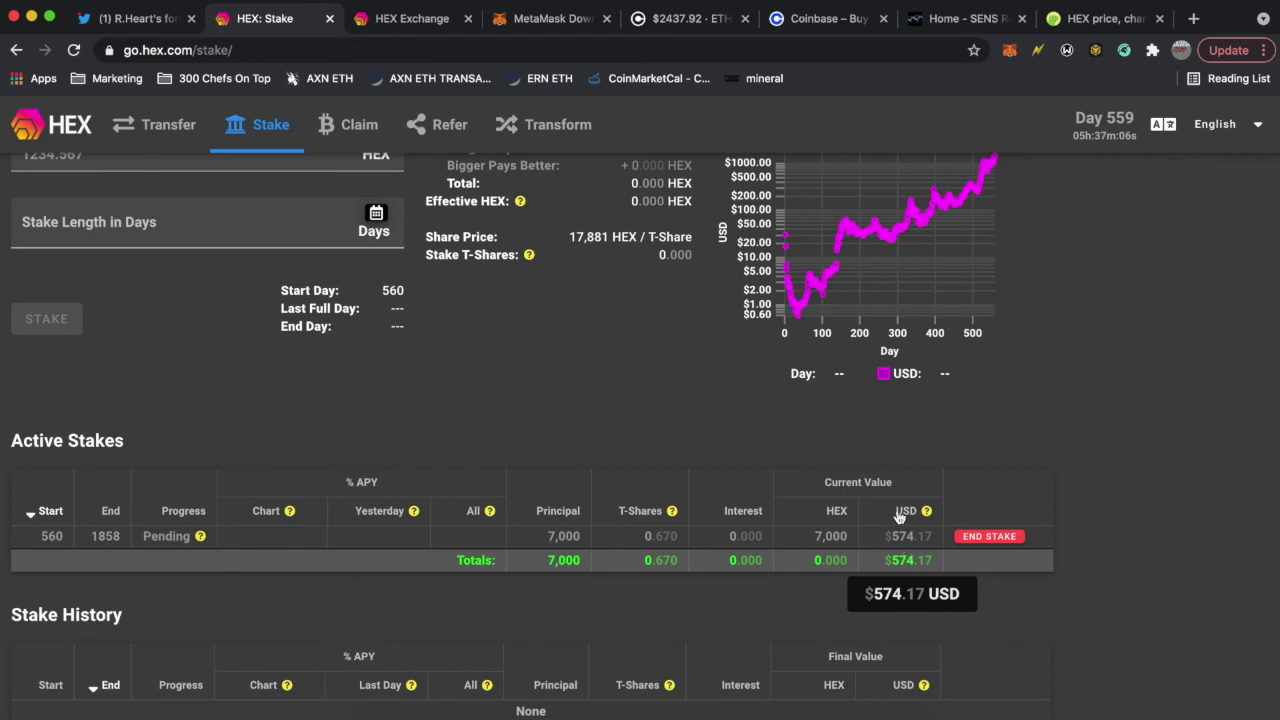
scroll(877, 433, "up", 1)
scroll(877, 434, "up", 2)
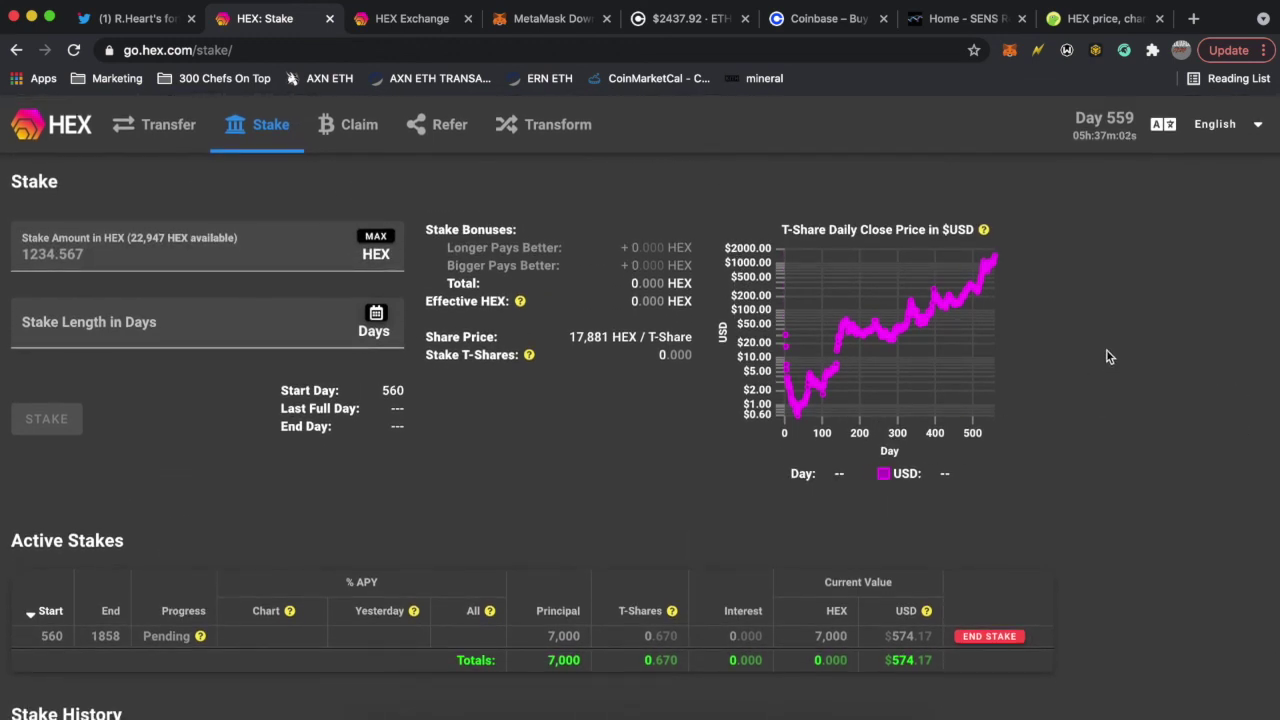
scroll(1180, 325, "up", 1)
scroll(1180, 331, "down", 1)
scroll(1180, 331, "up", 2)
scroll(1176, 244, "down", 2)
scroll(1176, 244, "up", 2)
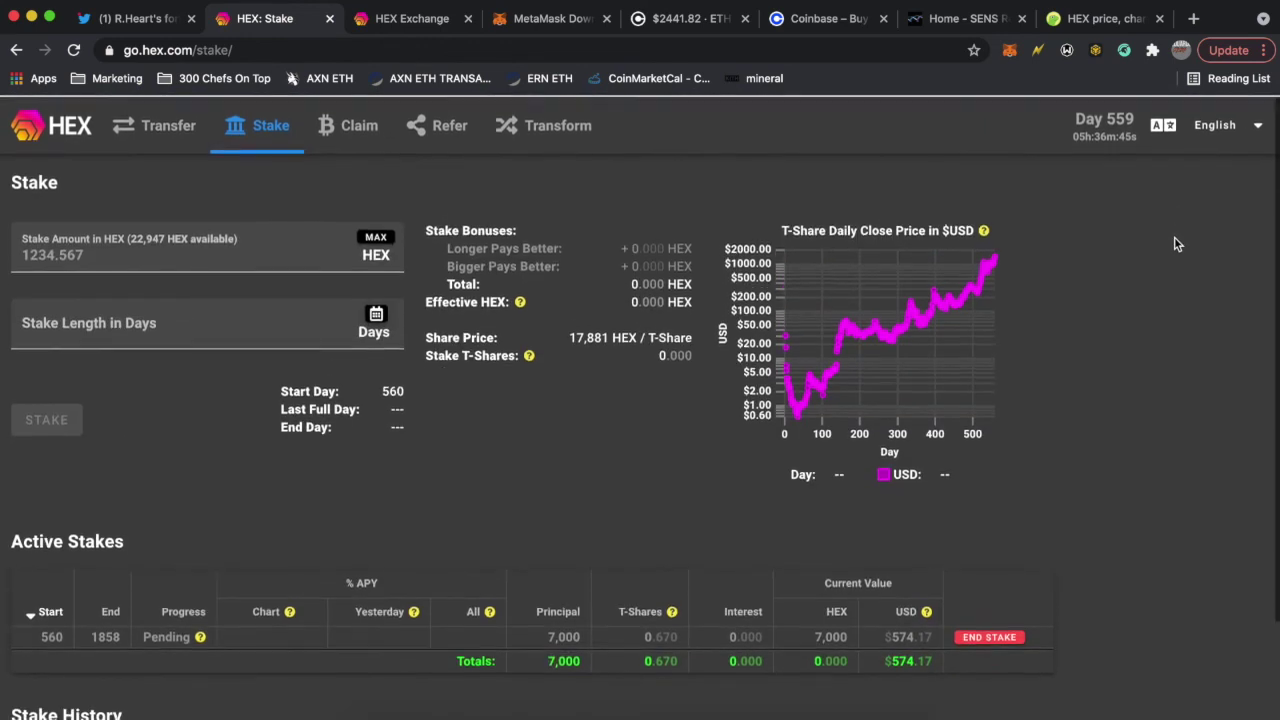